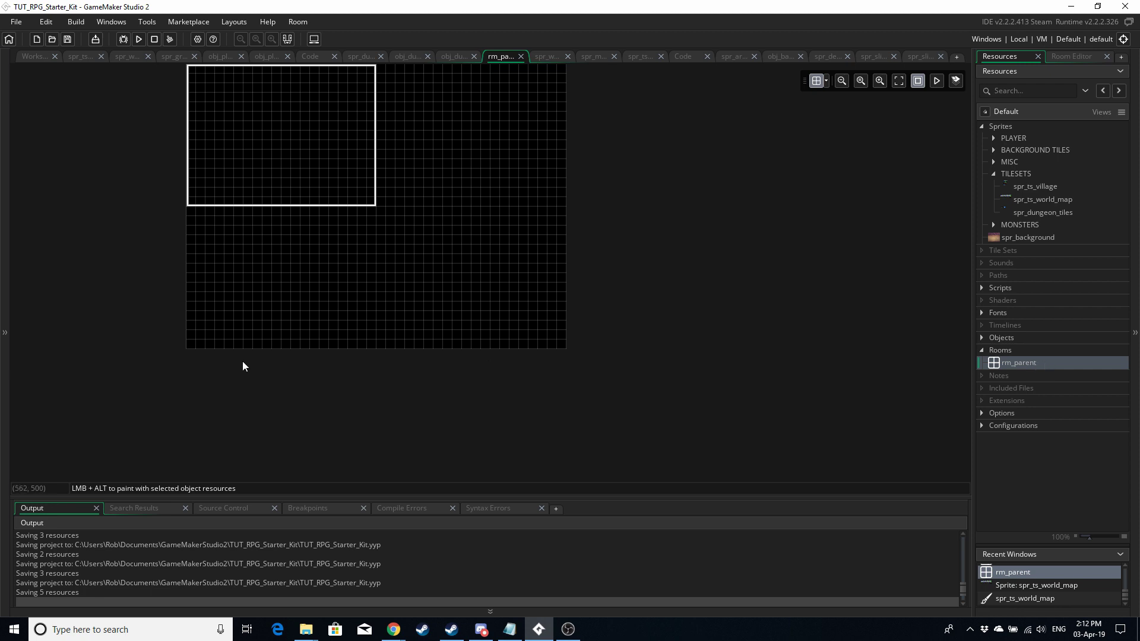
# - Open rm_parent's layer list and look through every layer's properties, from Background up to Ins_Battle
pyautogui.click(3, 353)
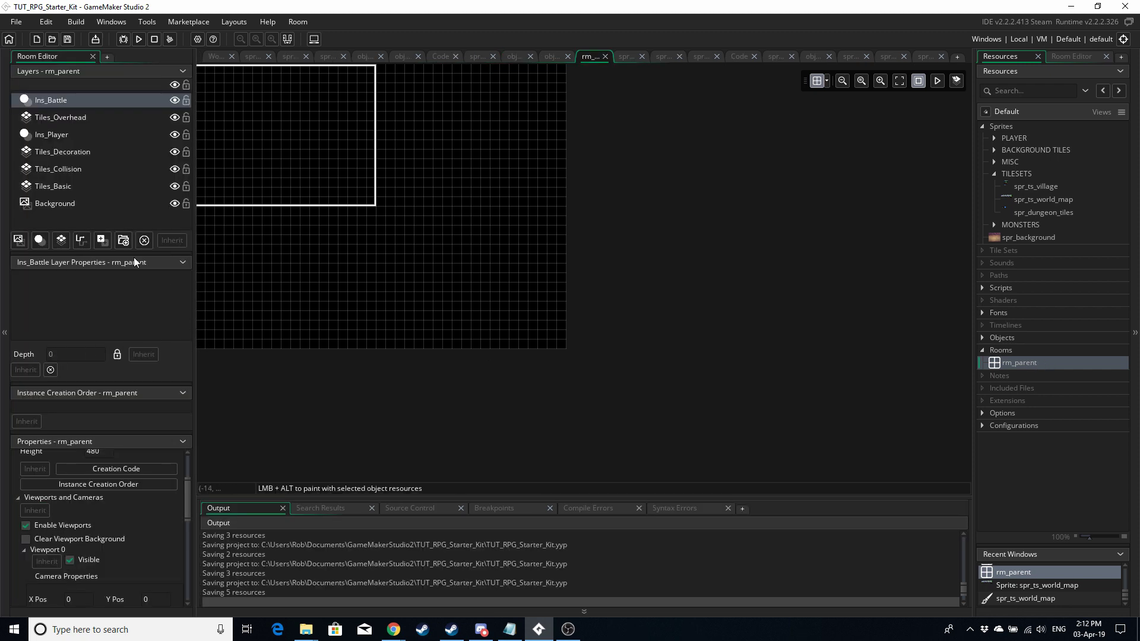
pyautogui.click(55, 202)
pyautogui.click(57, 188)
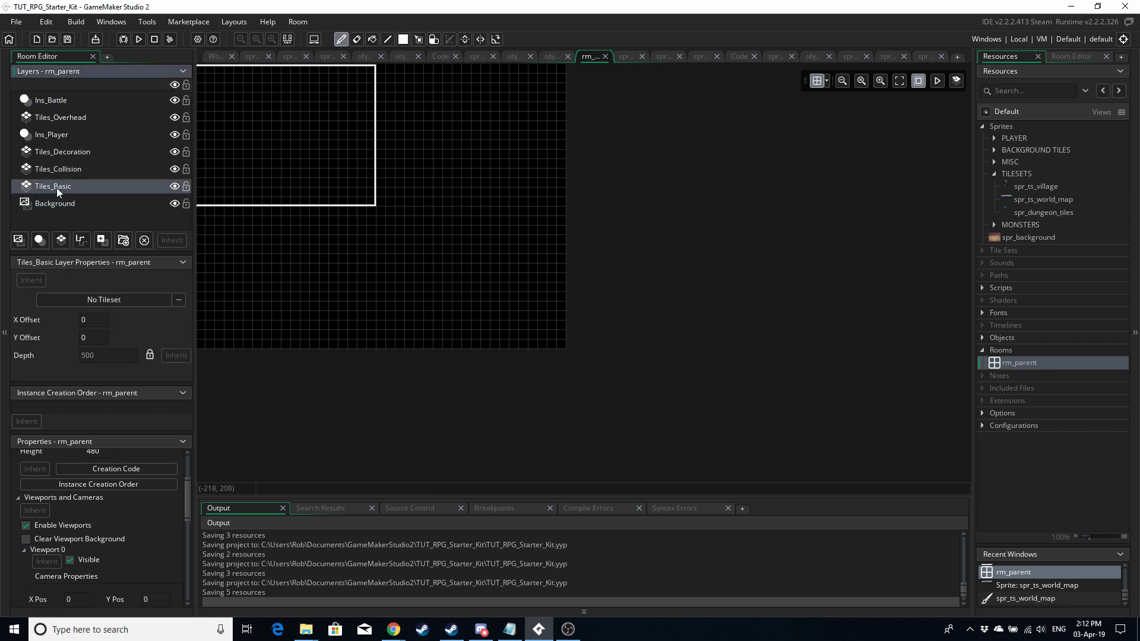
pyautogui.click(70, 137)
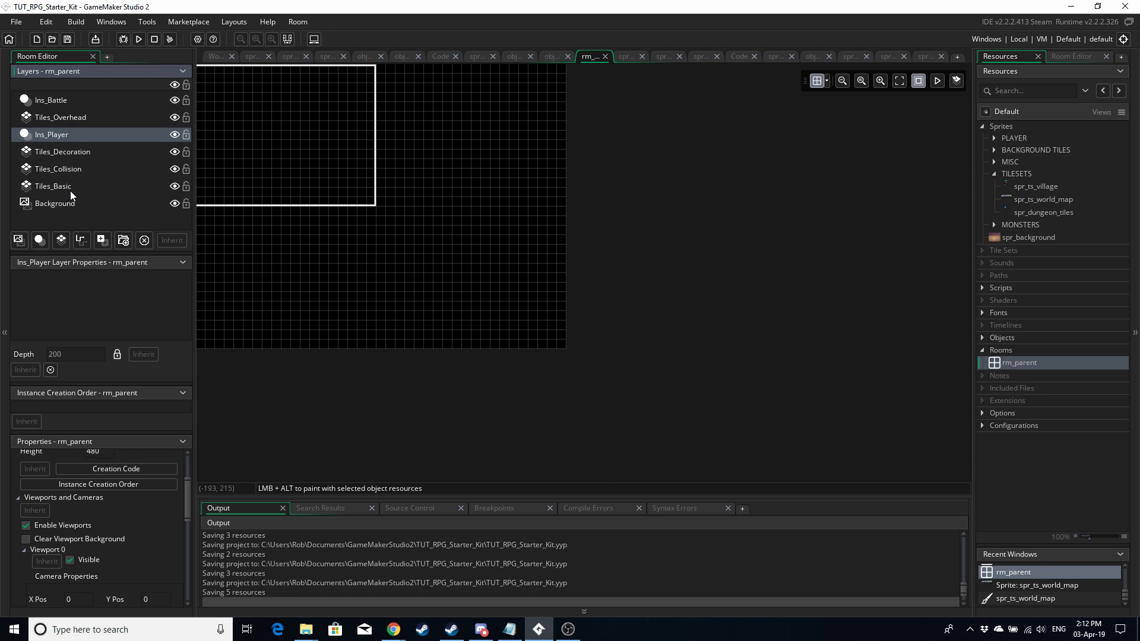
pyautogui.click(62, 205)
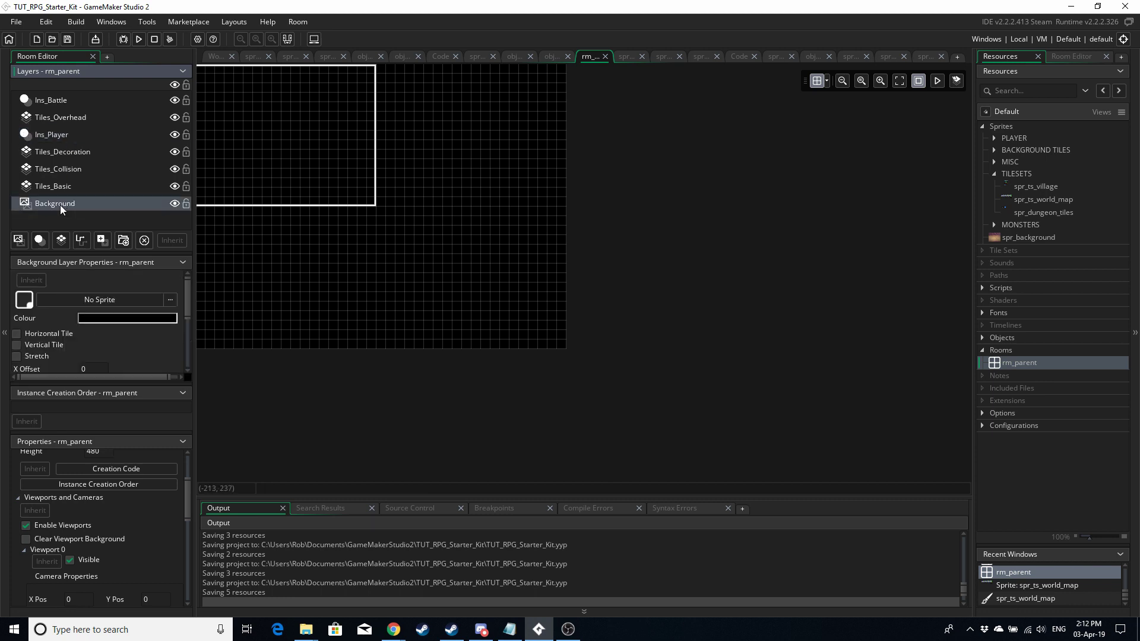
pyautogui.click(59, 188)
pyautogui.click(64, 169)
pyautogui.click(66, 152)
pyautogui.click(69, 134)
pyautogui.click(72, 117)
pyautogui.click(83, 100)
pyautogui.click(58, 203)
pyautogui.click(64, 187)
pyautogui.click(75, 172)
pyautogui.click(88, 155)
pyautogui.click(93, 137)
pyautogui.click(95, 117)
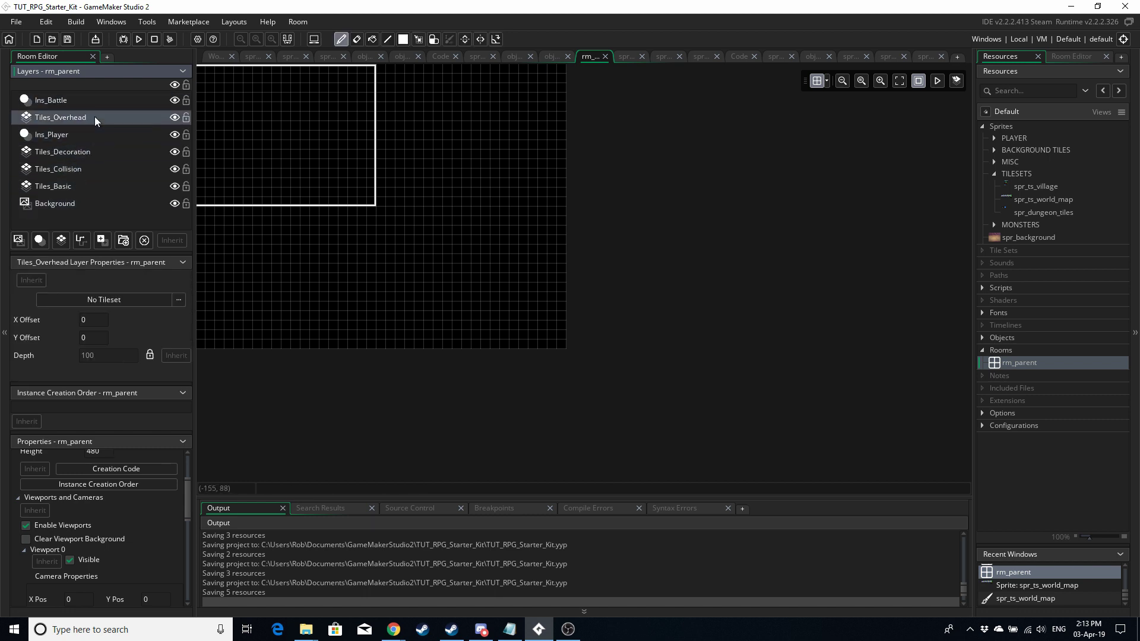
pyautogui.click(95, 102)
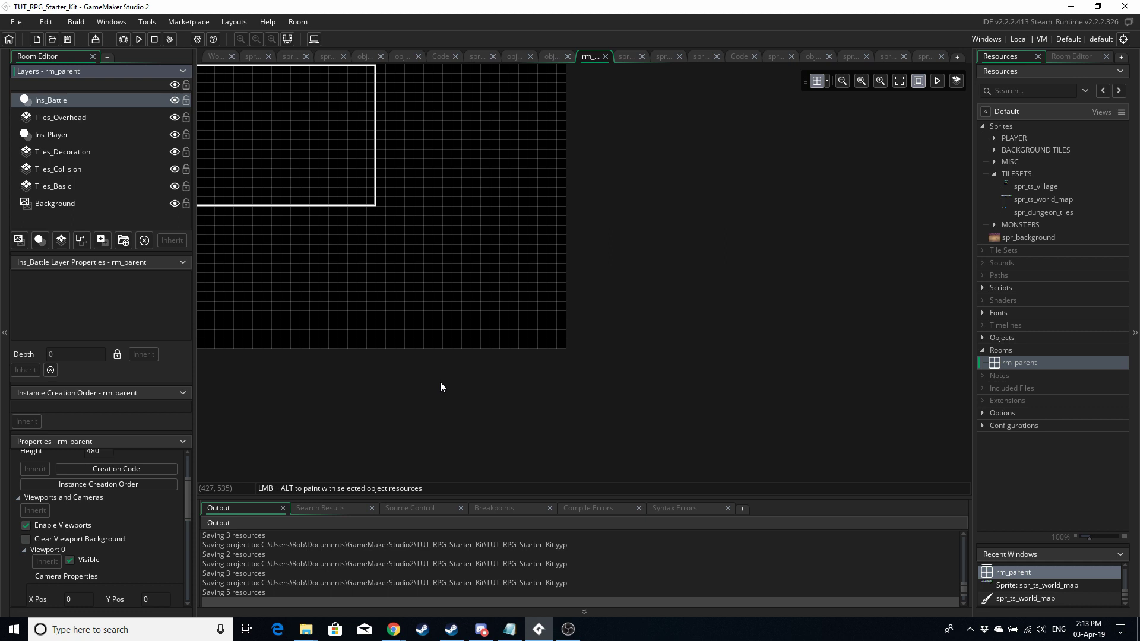
# - Review the role of rm_parent's background, tile and instance layers by selecting them one by one in stacking order
pyautogui.click(62, 203)
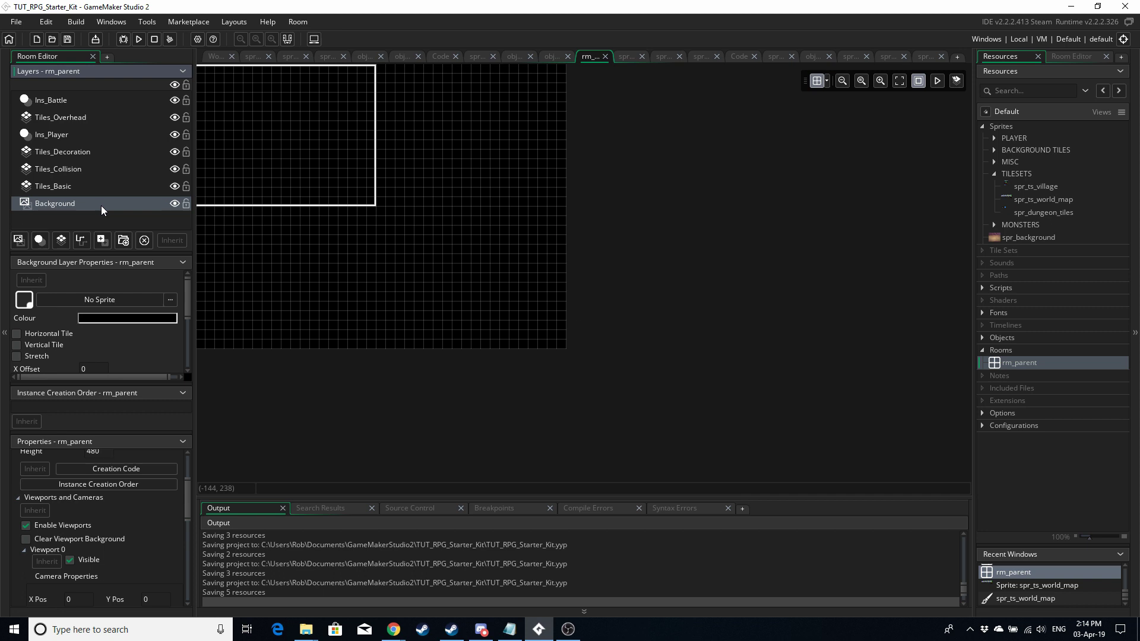
pyautogui.click(97, 186)
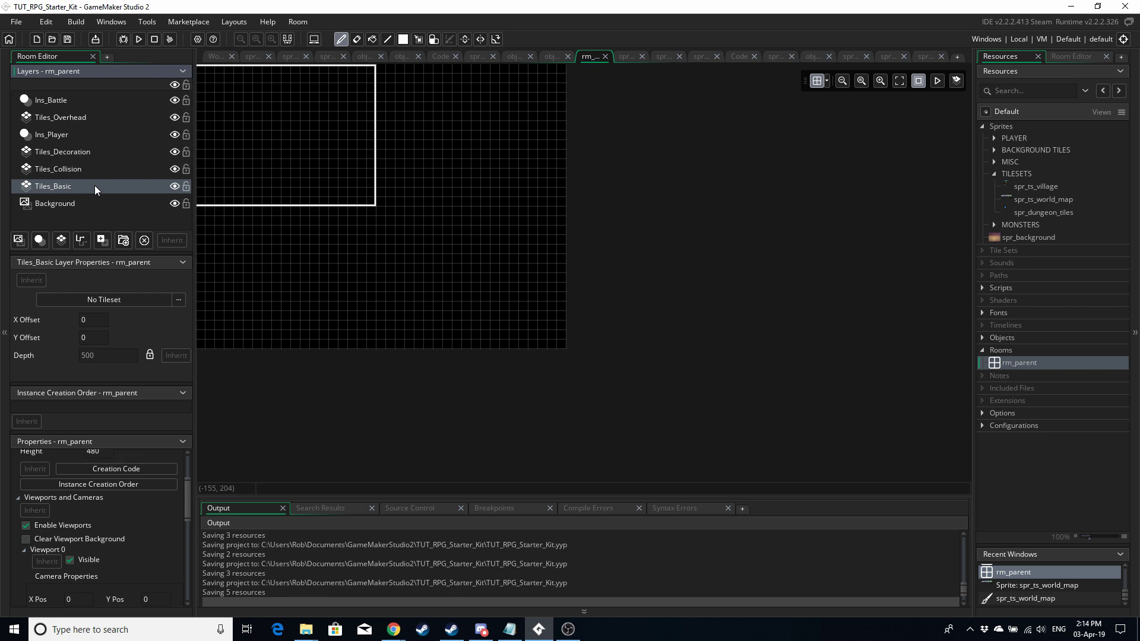
pyautogui.click(112, 172)
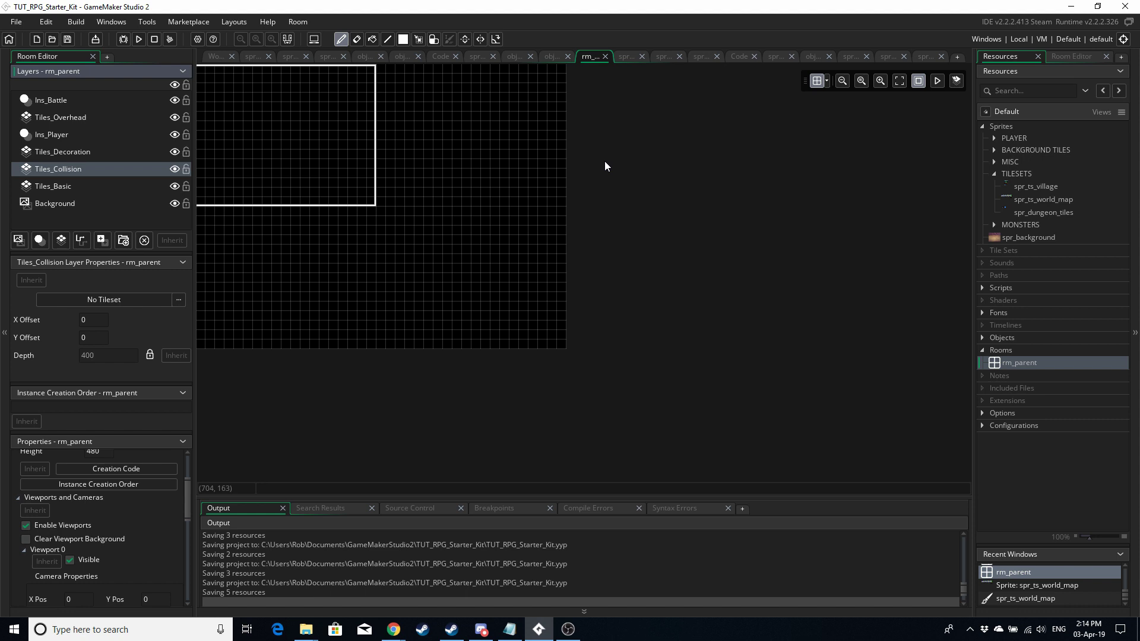
pyautogui.click(77, 151)
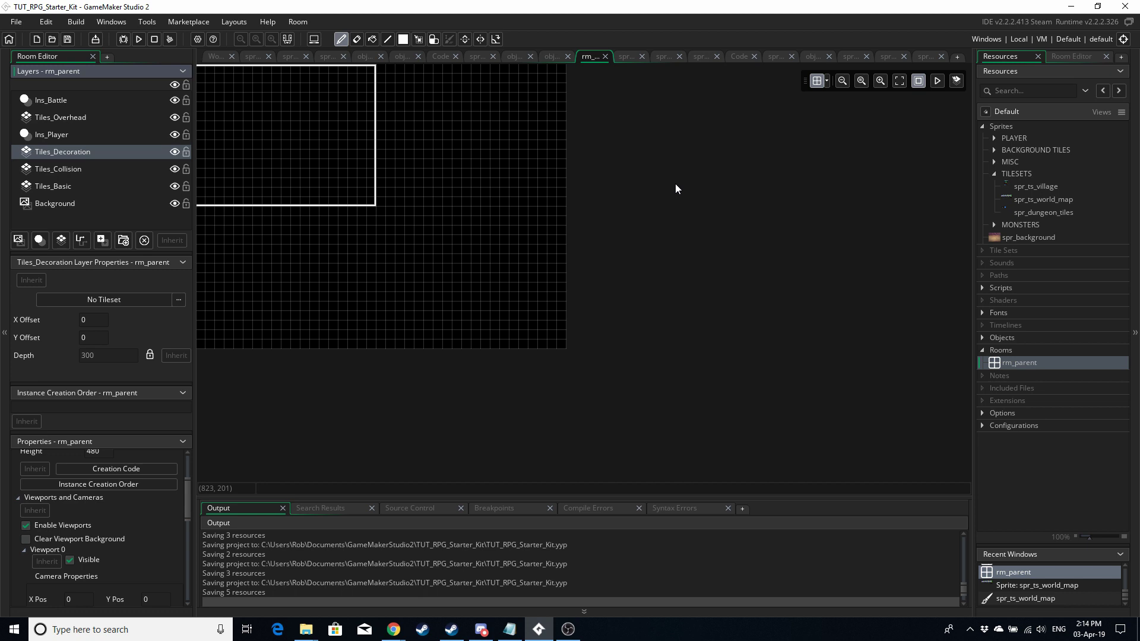
pyautogui.click(61, 134)
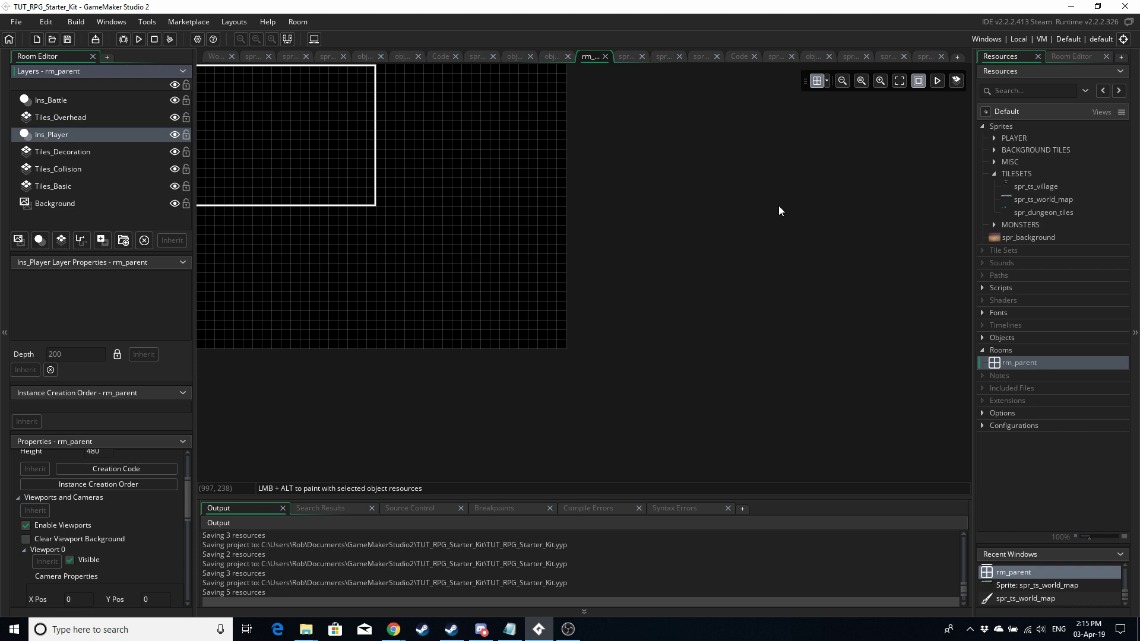
pyautogui.click(133, 153)
pyautogui.click(110, 169)
pyautogui.click(94, 187)
pyautogui.click(84, 205)
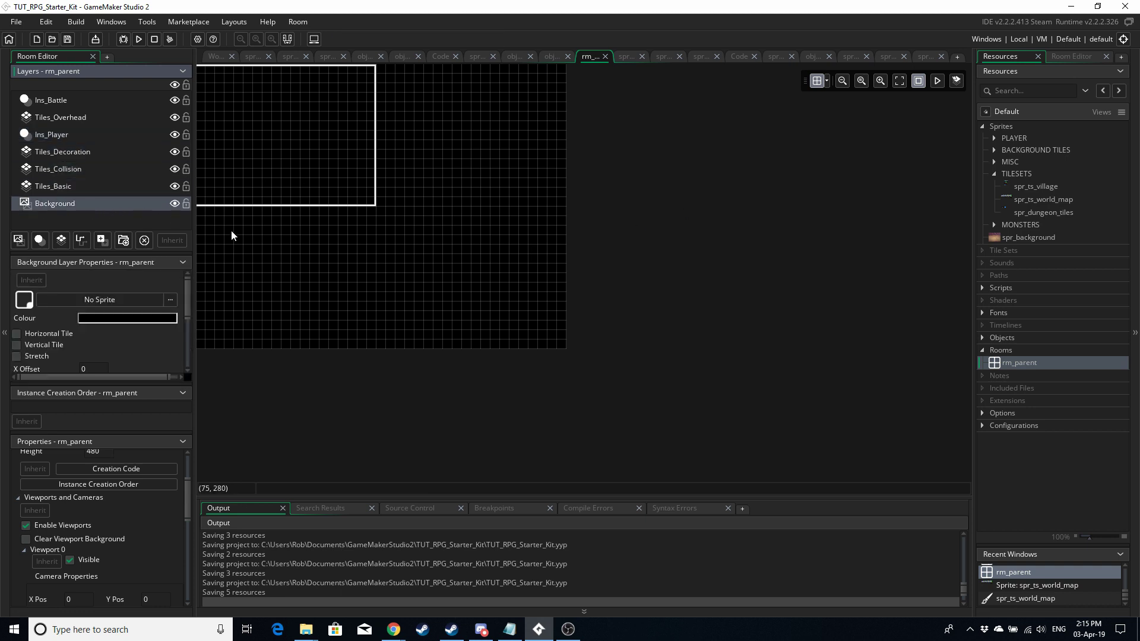
pyautogui.click(119, 185)
pyautogui.click(114, 169)
pyautogui.click(113, 152)
pyautogui.click(117, 134)
pyautogui.click(120, 118)
pyautogui.click(121, 107)
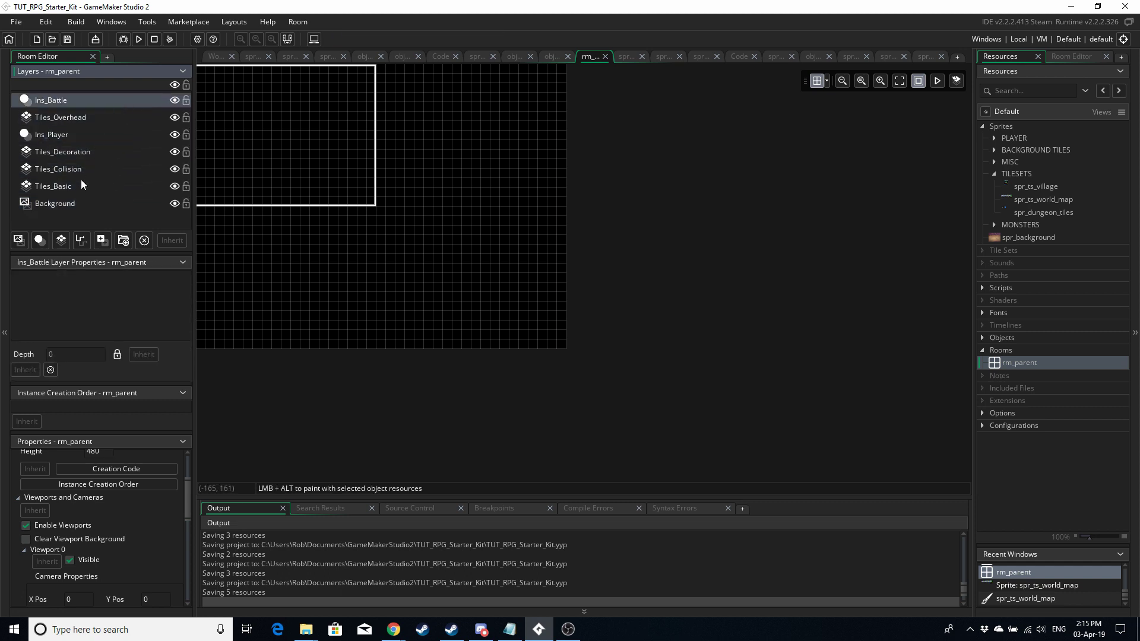
# - Compare the depths of Ins_Battle, Ins_Player and Tiles_Overhead with those of the lower tile and background layers
pyautogui.click(72, 203)
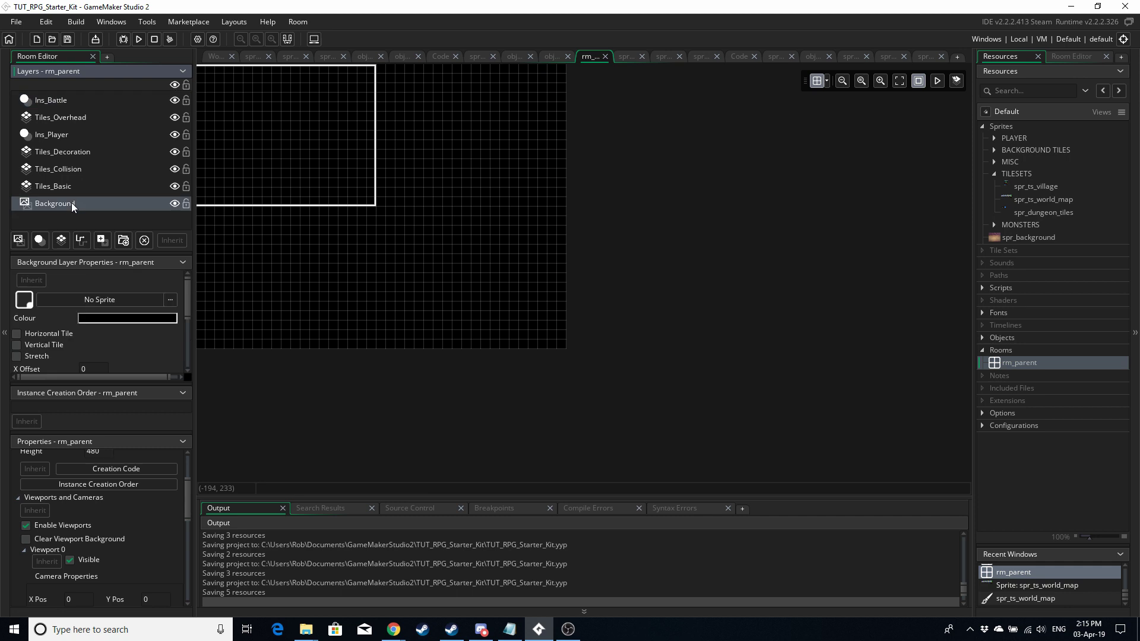
pyautogui.click(74, 102)
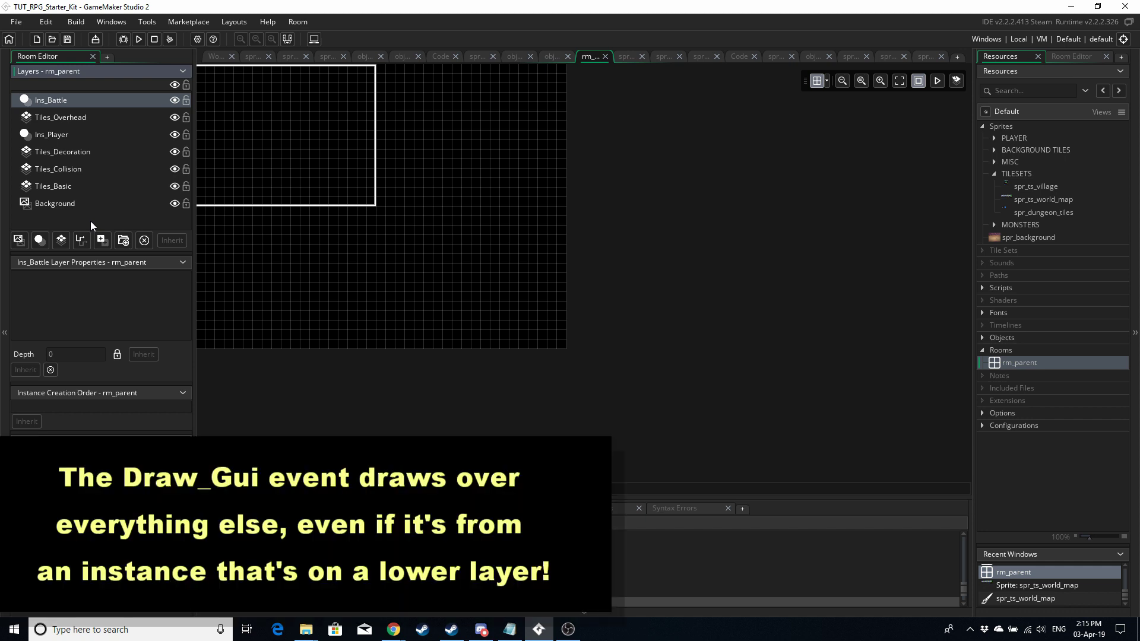
pyautogui.click(73, 140)
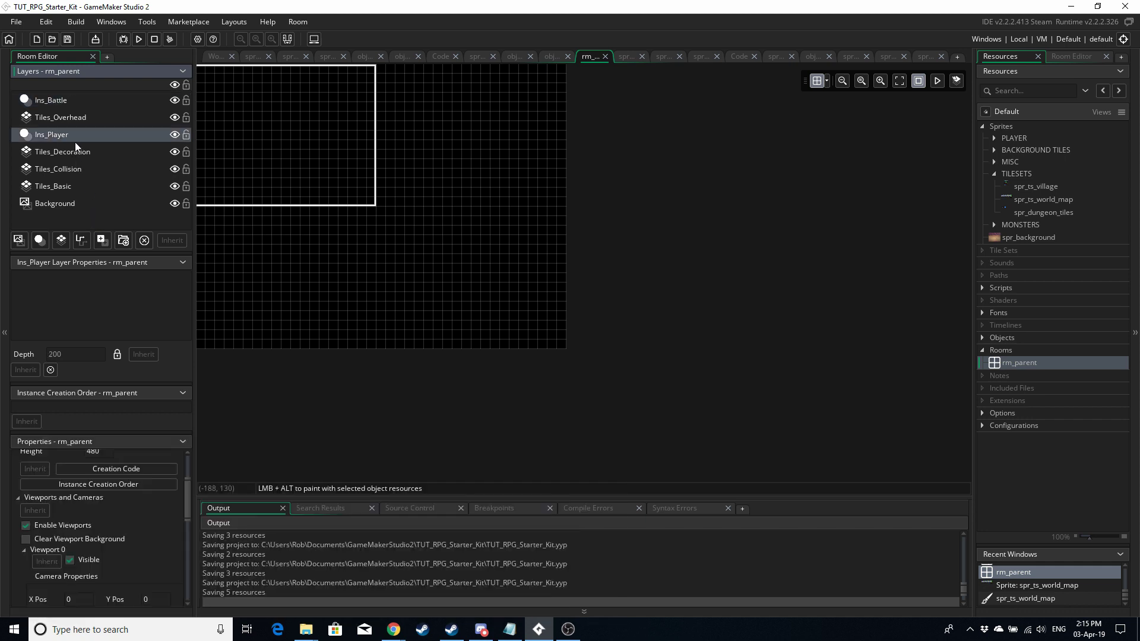
pyautogui.click(59, 169)
pyautogui.click(49, 184)
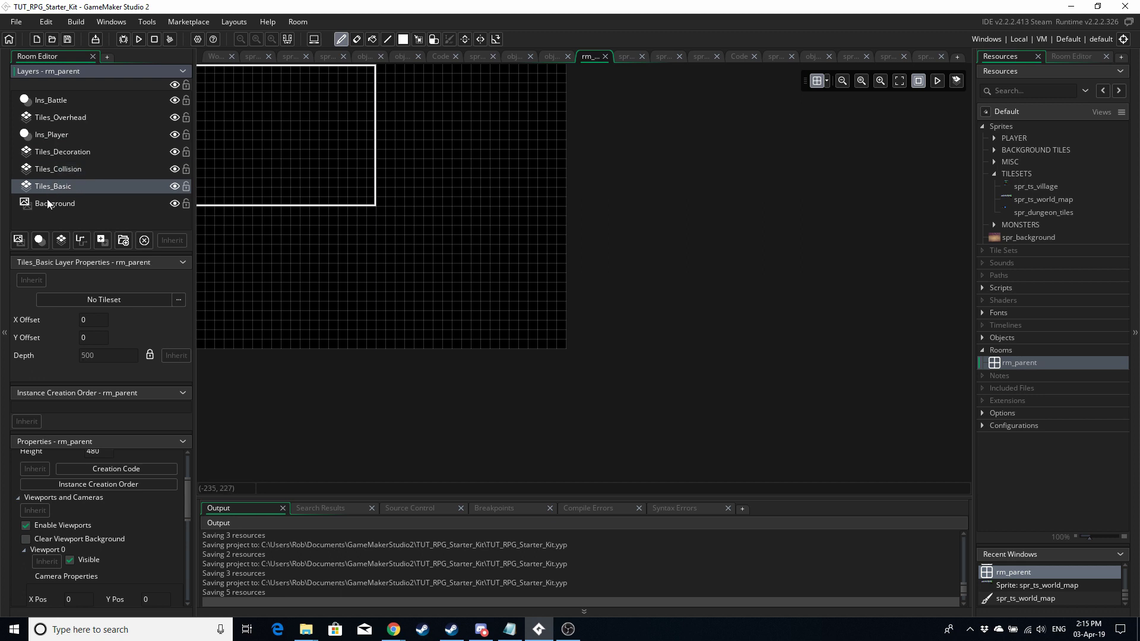
pyautogui.click(48, 199)
pyautogui.click(55, 135)
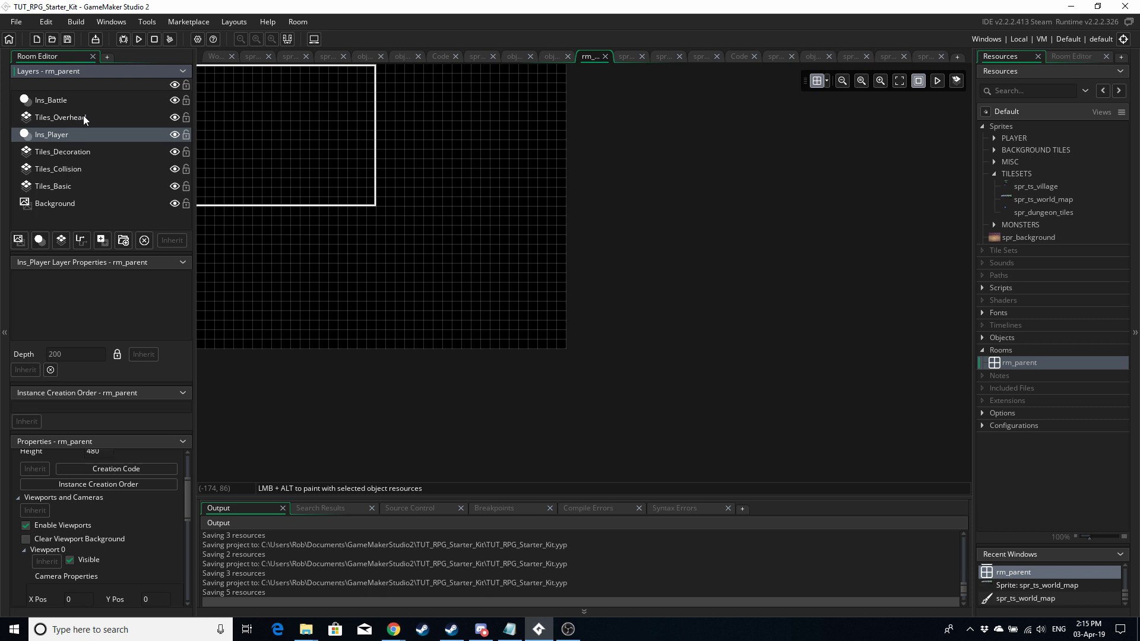
pyautogui.click(83, 116)
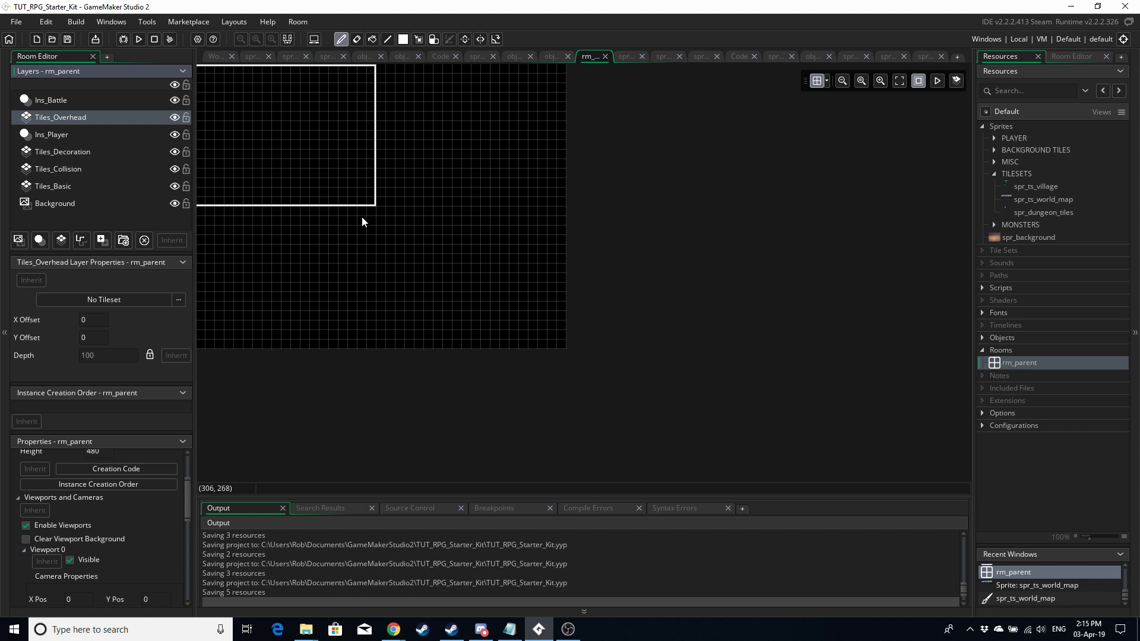
pyautogui.click(113, 99)
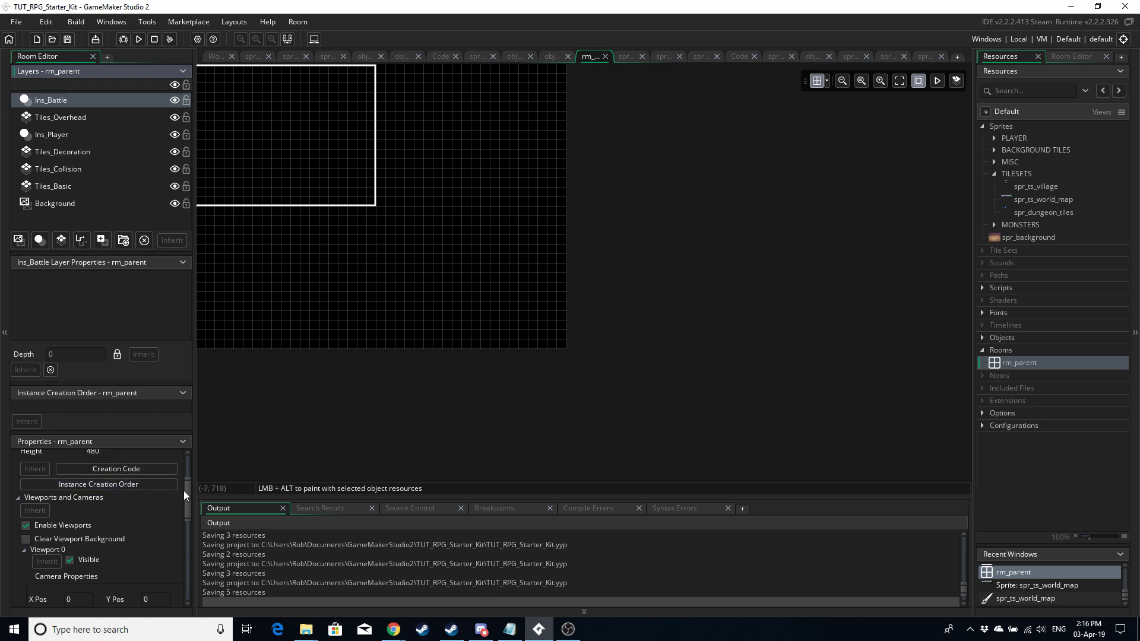
# - Check the width and height in rm_parent's room settings
pyautogui.scroll(3, 186, 490)
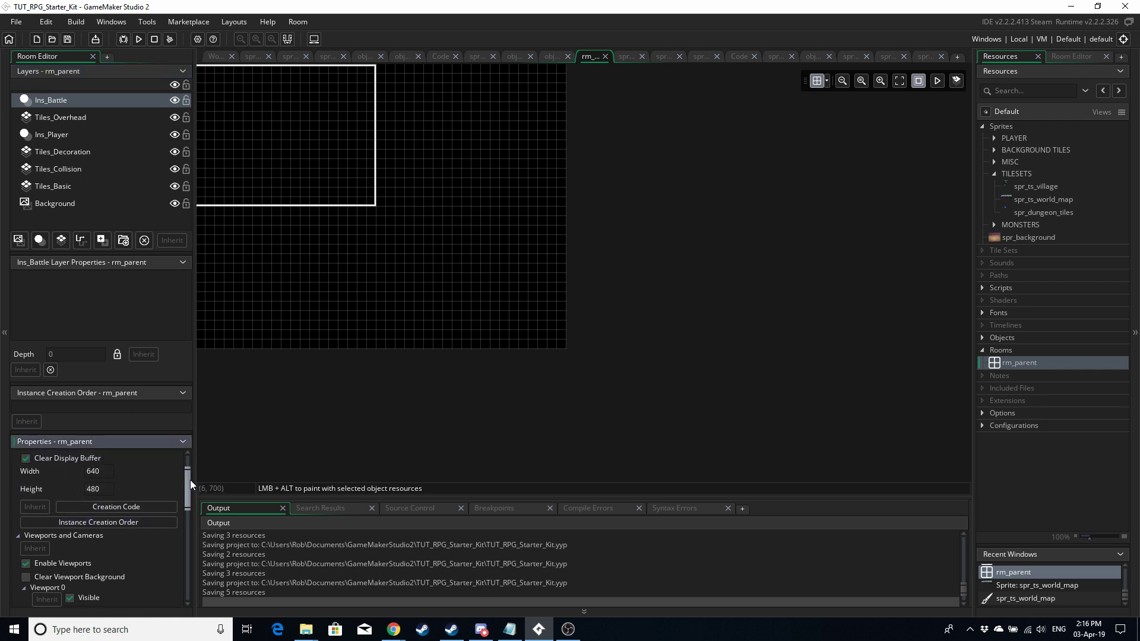
pyautogui.moveTo(190, 480); pyautogui.dragTo(187, 476)
pyautogui.scroll(1, 187, 480)
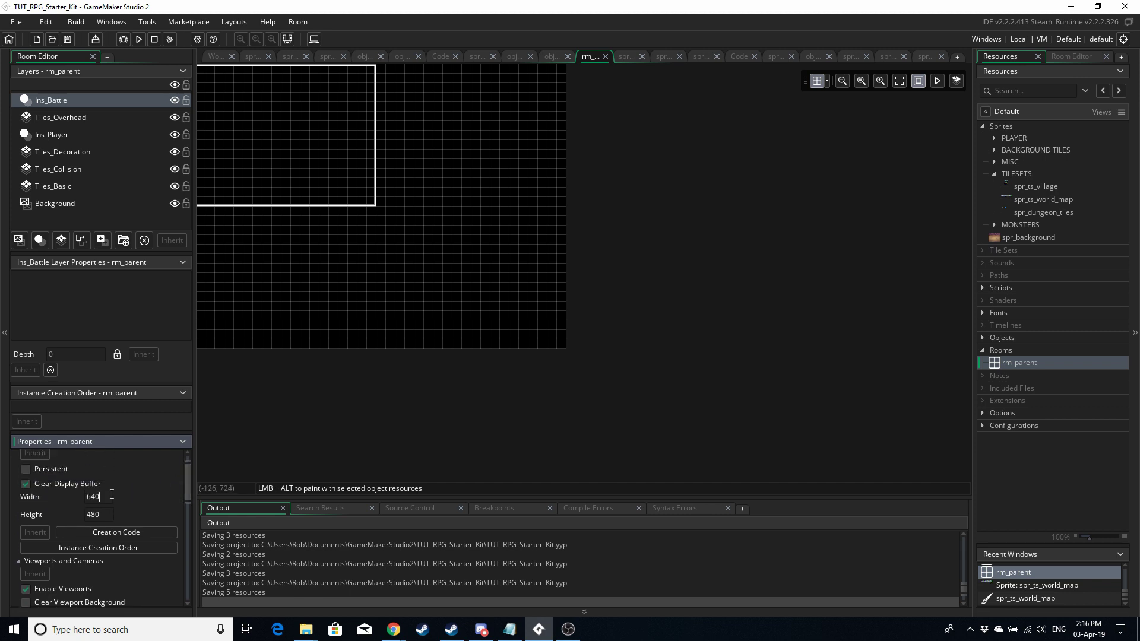
pyautogui.click(103, 496)
pyautogui.moveTo(103, 499); pyautogui.dragTo(84, 499)
pyautogui.click(87, 514)
# - Check the camera and viewport sizes of rm_parent's Viewport 0
pyautogui.scroll(-3, 181, 478)
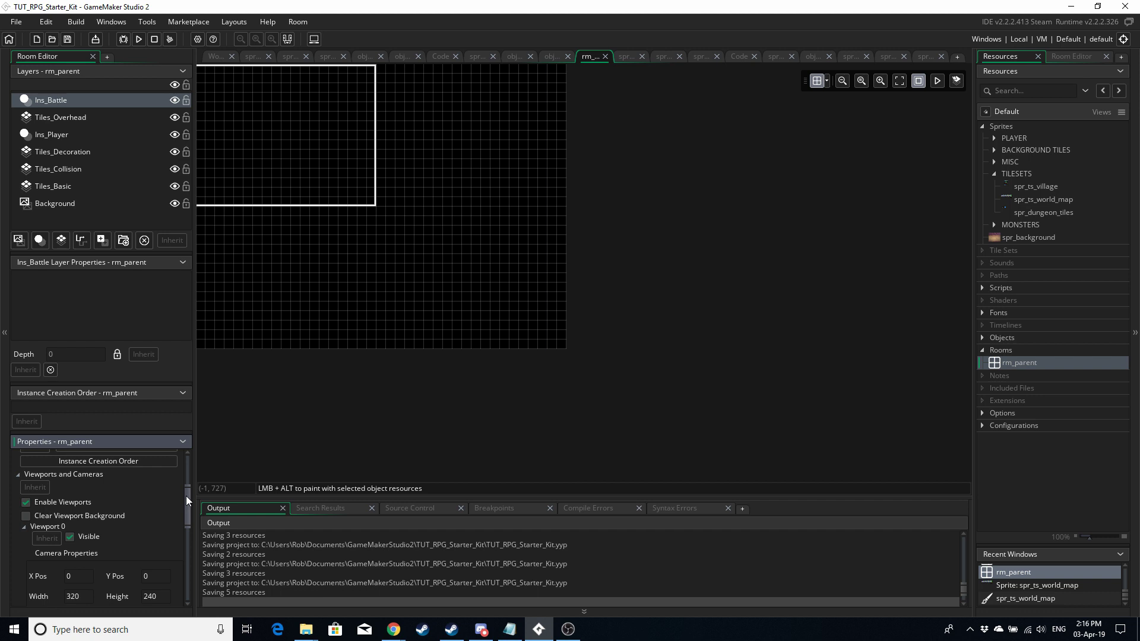
pyautogui.moveTo(187, 496); pyautogui.dragTo(187, 522)
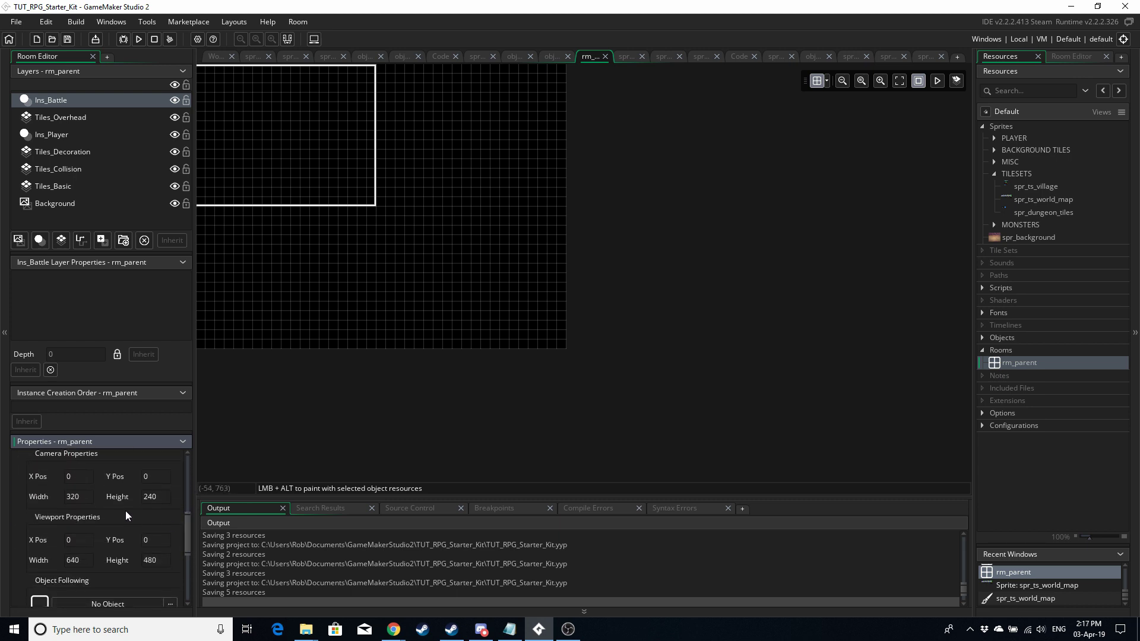
pyautogui.click(82, 494)
pyautogui.press('Tab')
pyautogui.click(76, 560)
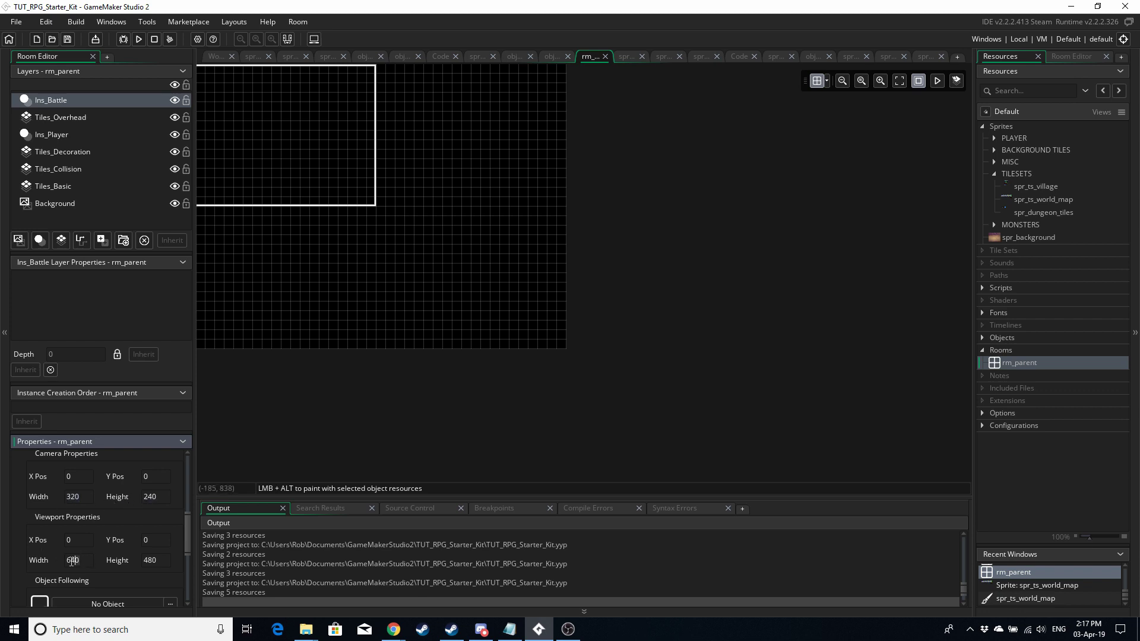
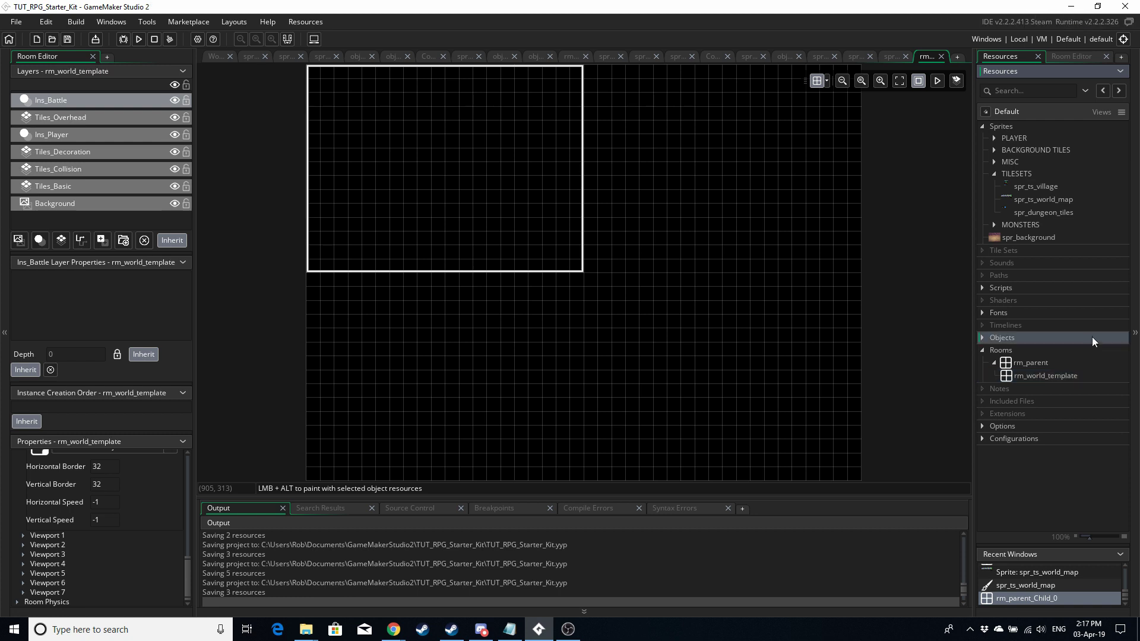
# - Create a child room of rm_parent and name it rm_village_template
pyautogui.click(1047, 364)
pyautogui.rightClick(1047, 363)
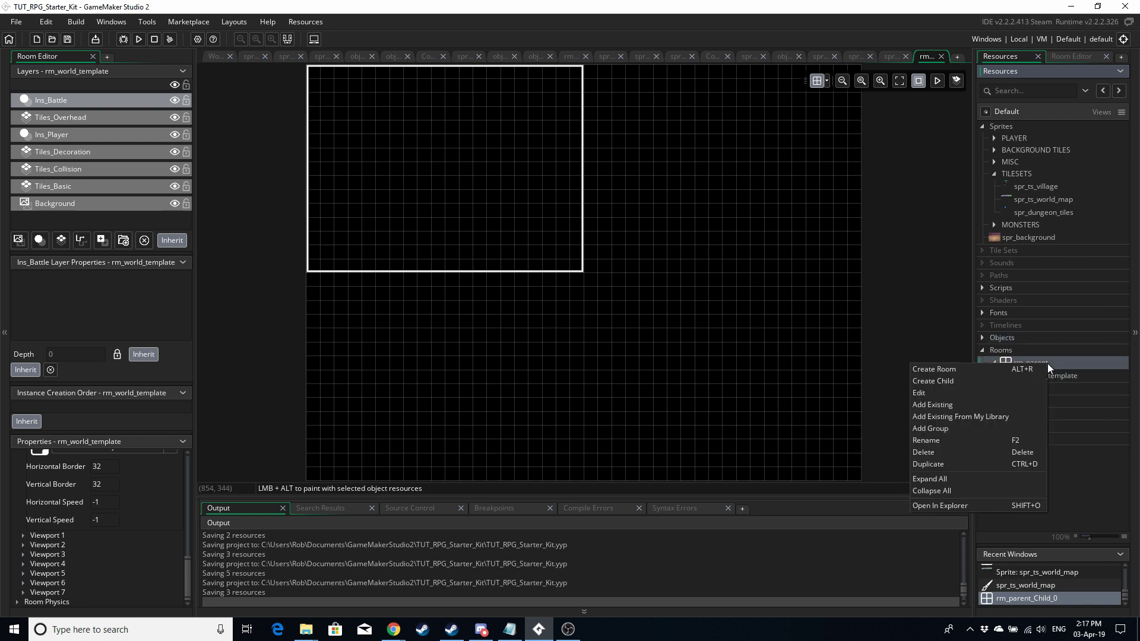
pyautogui.click(998, 381)
pyautogui.write('re')
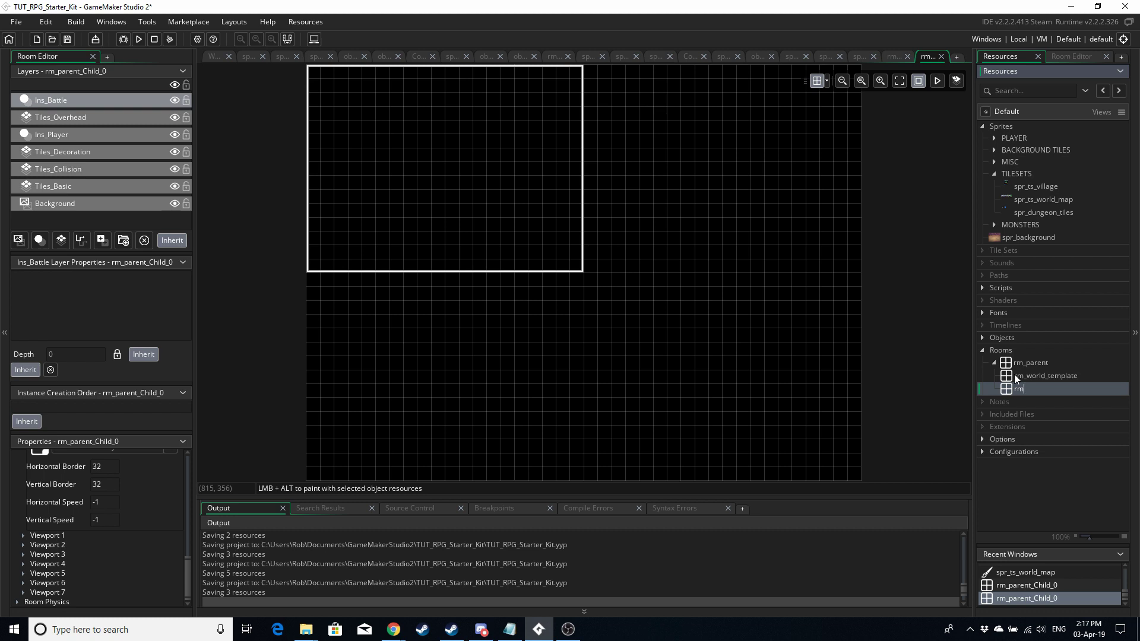
pyautogui.write('_village_template')
pyautogui.press('Return')
# - Create another child room of rm_parent and name it rm_dungeon_template
pyautogui.rightClick(1038, 360)
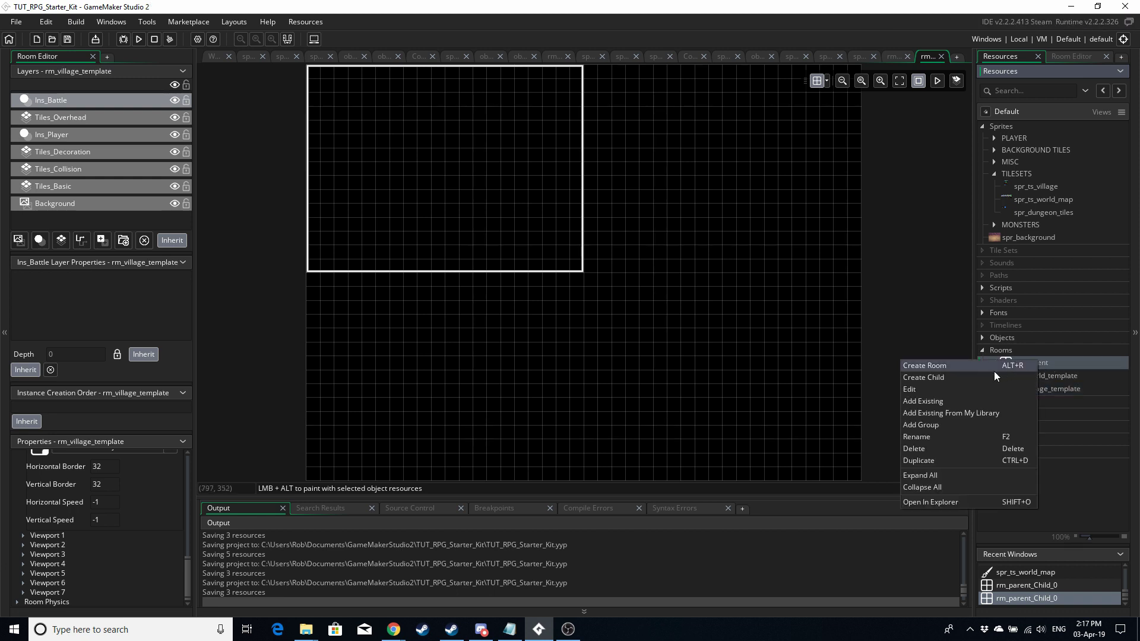
pyautogui.click(989, 376)
pyautogui.write('rm_')
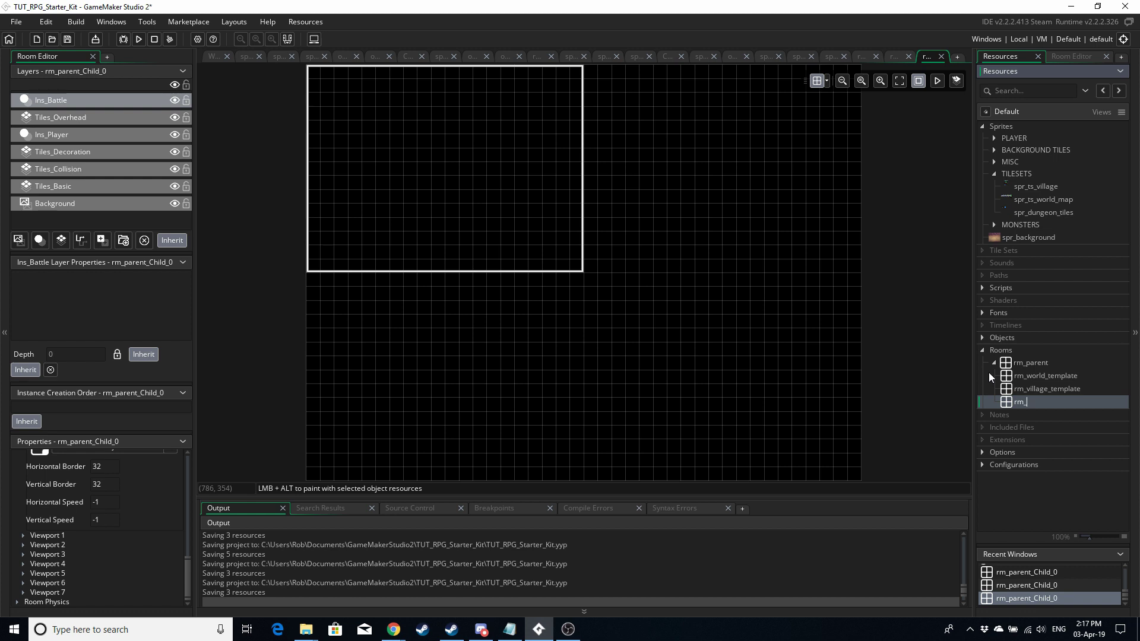
pyautogui.write('dungeon_template')
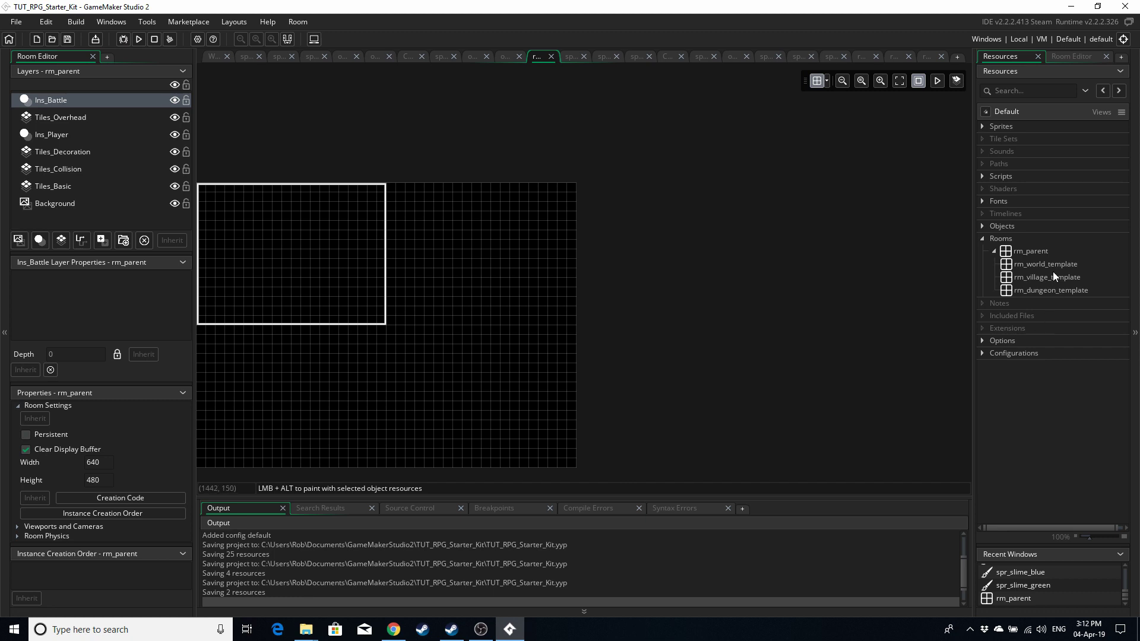
# - Create a child room of rm_world_template and name it rm_world
pyautogui.click(1052, 266)
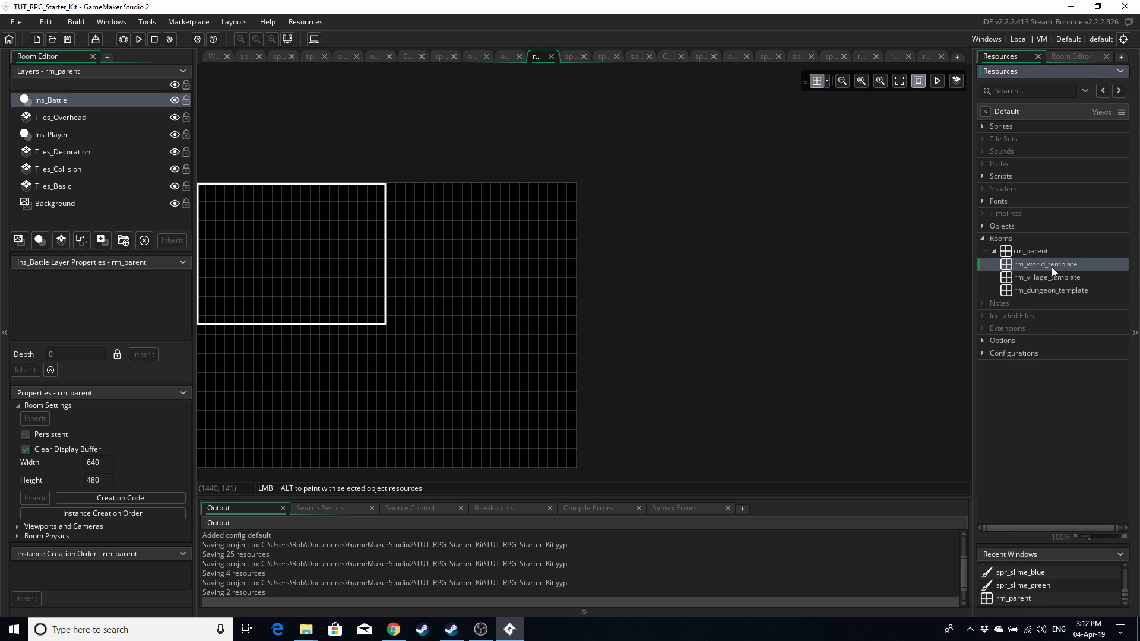
pyautogui.rightClick(1052, 266)
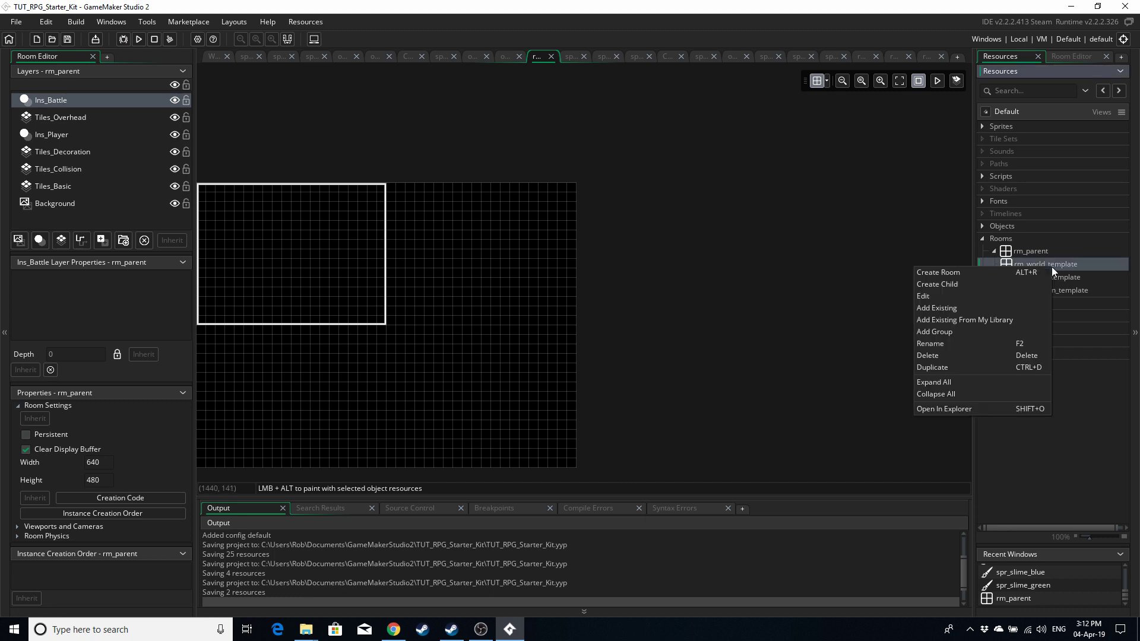
pyautogui.click(979, 289)
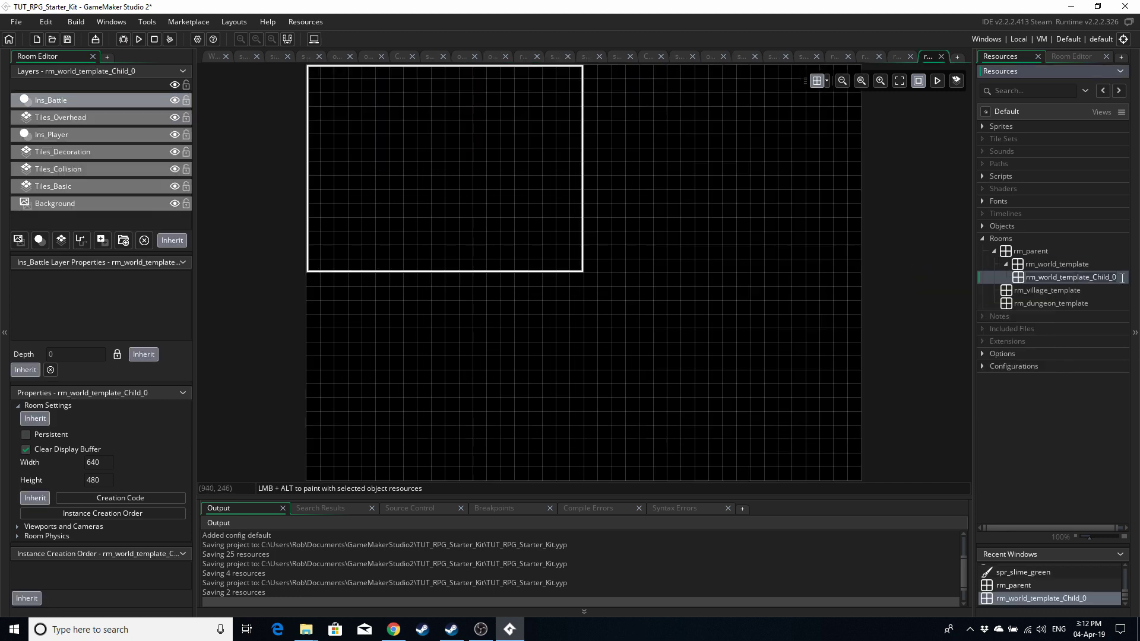
pyautogui.click(1058, 278)
pyautogui.hotkey('shift', 'End')
pyautogui.press('Delete')
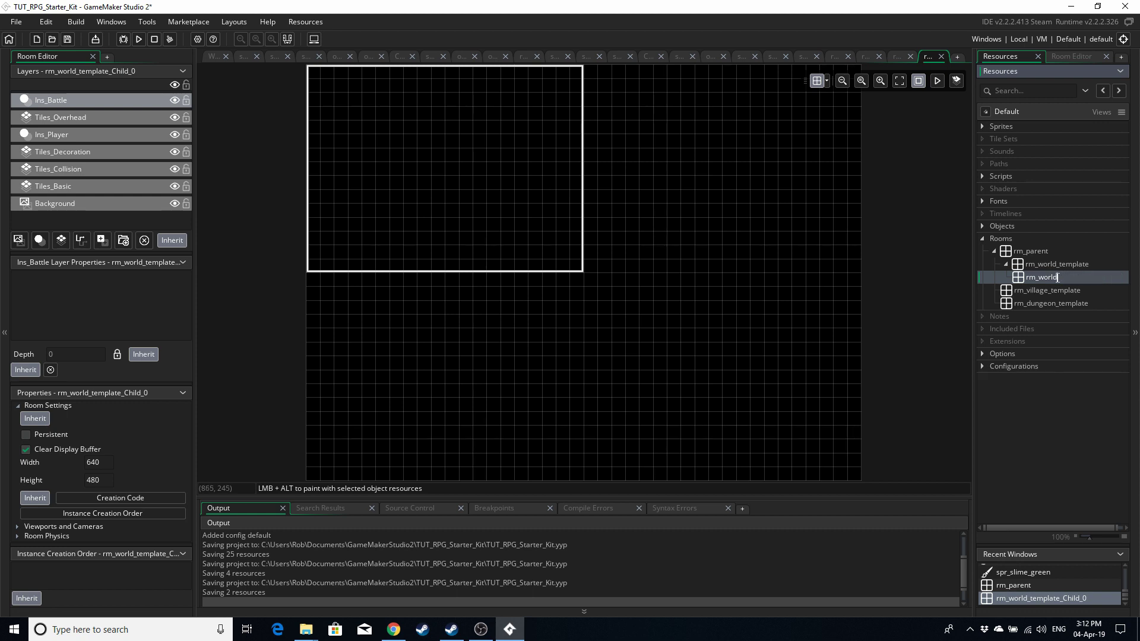
pyautogui.press('Return')
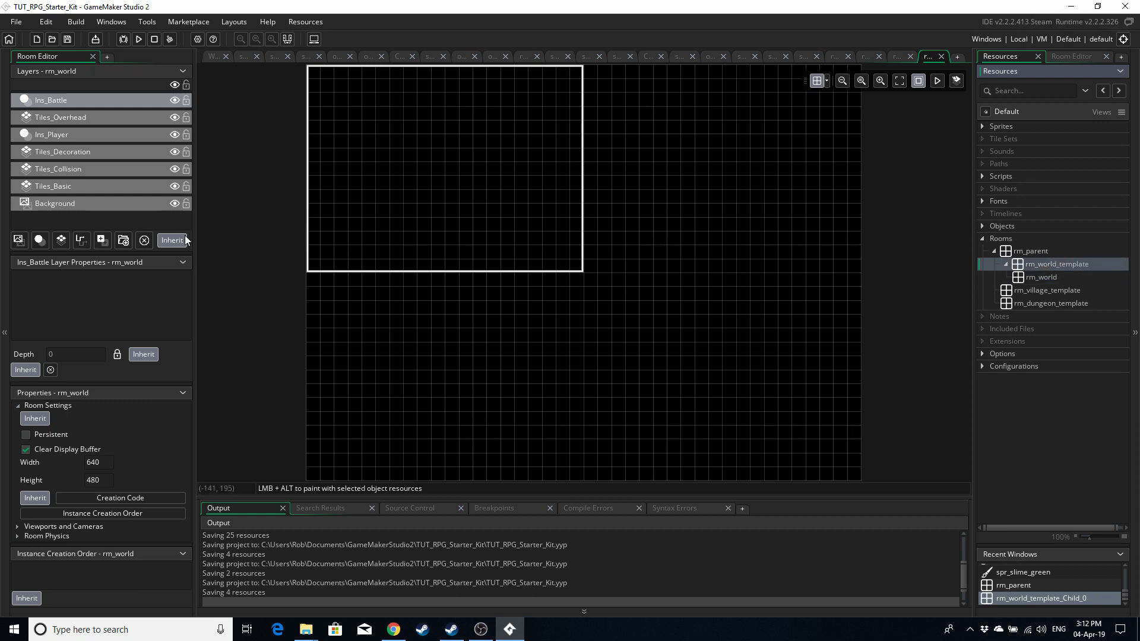
# - Turn off layer inheritance in rm_world and check the tileset assigned to its tile layers
pyautogui.click(218, 240)
pyautogui.click(91, 186)
pyautogui.click(83, 172)
pyautogui.click(89, 152)
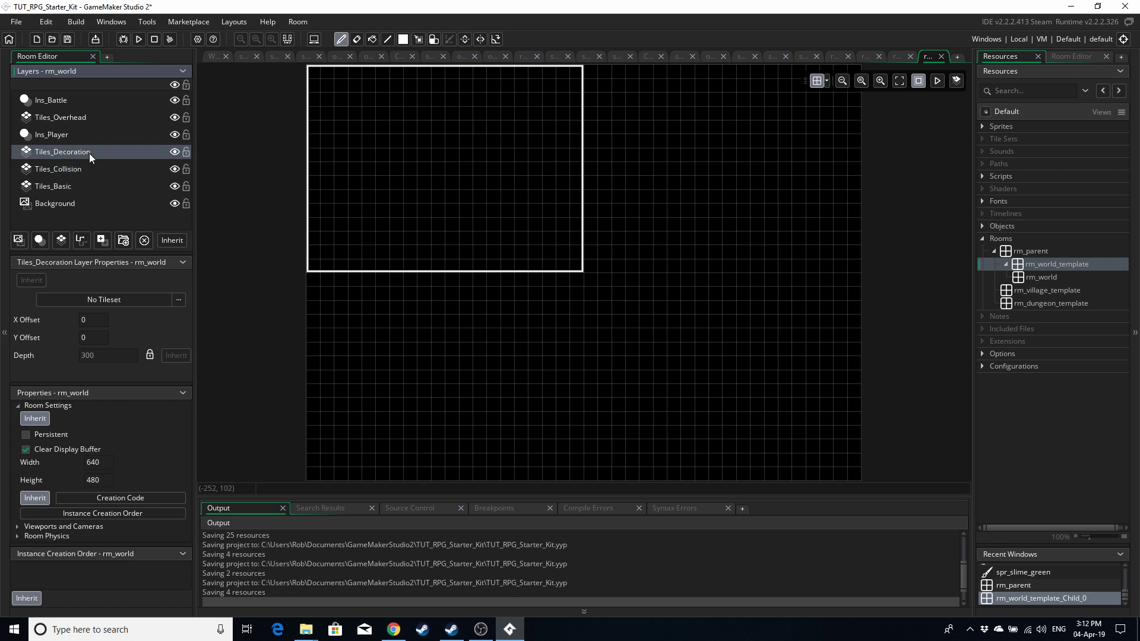
pyautogui.click(84, 119)
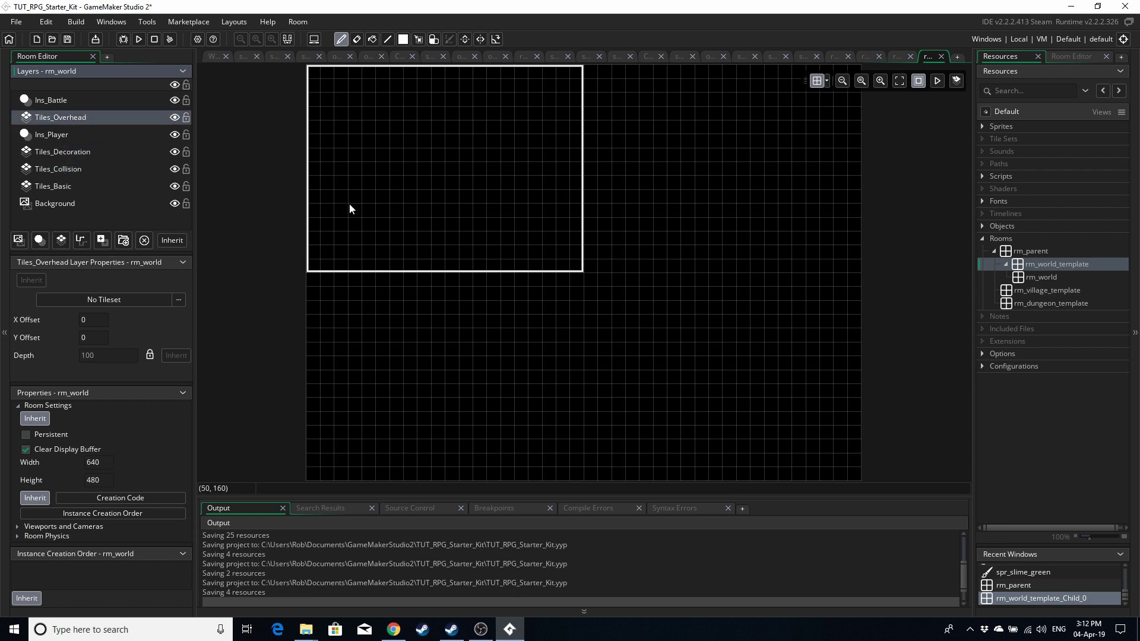
# - Look through the village, world map and dungeon sprites in the TILESETS sprite group
pyautogui.click(981, 126)
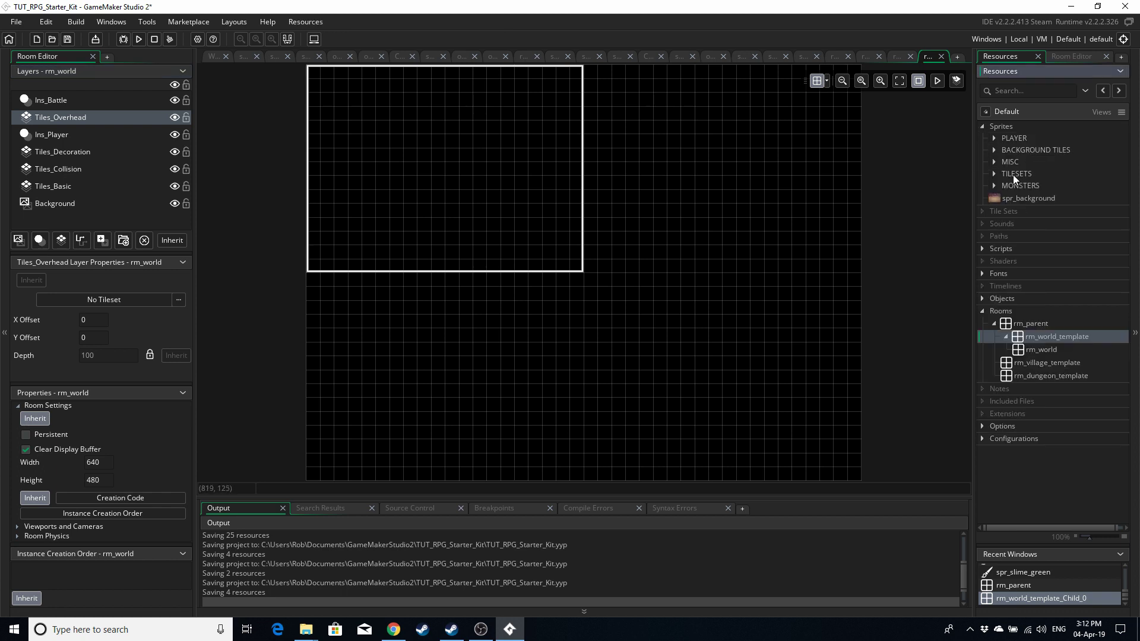
pyautogui.click(993, 174)
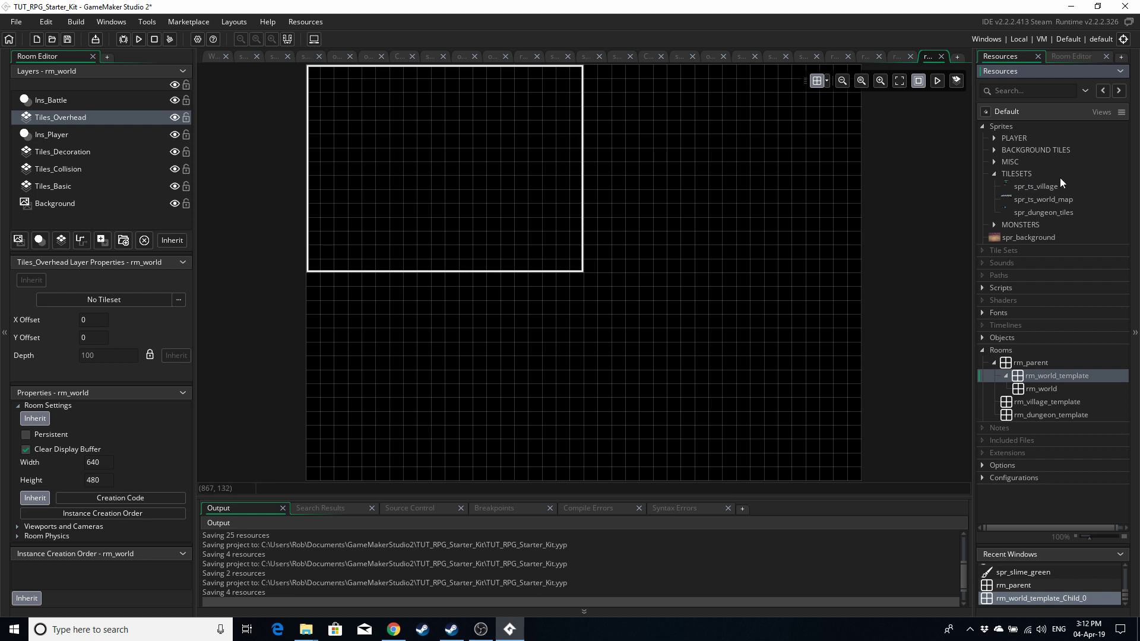
pyautogui.click(1039, 186)
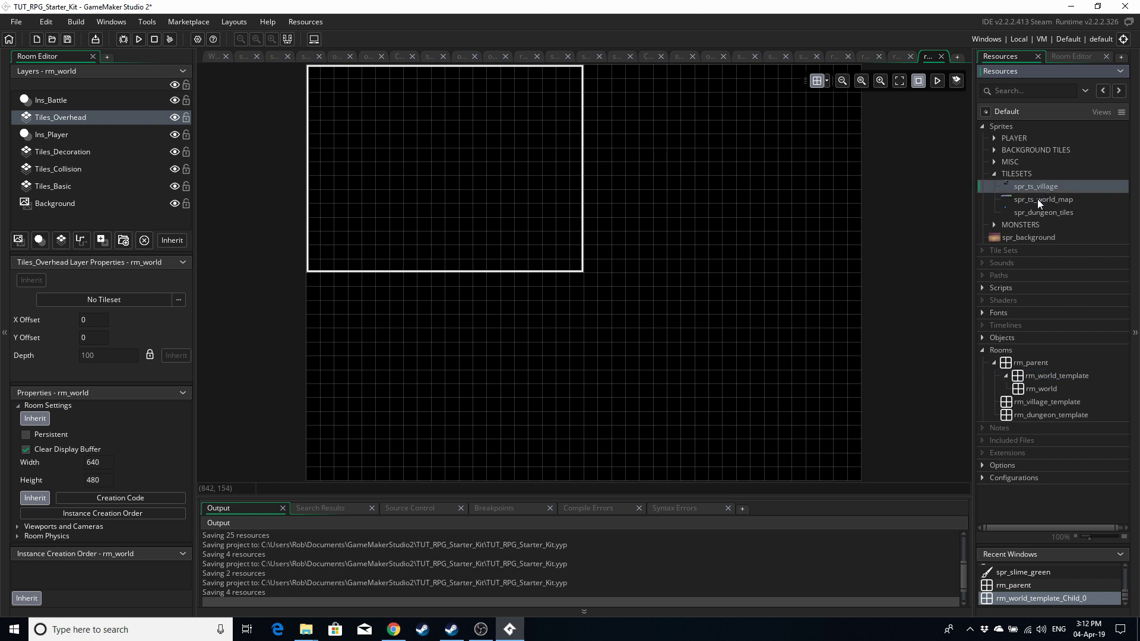
pyautogui.click(1037, 200)
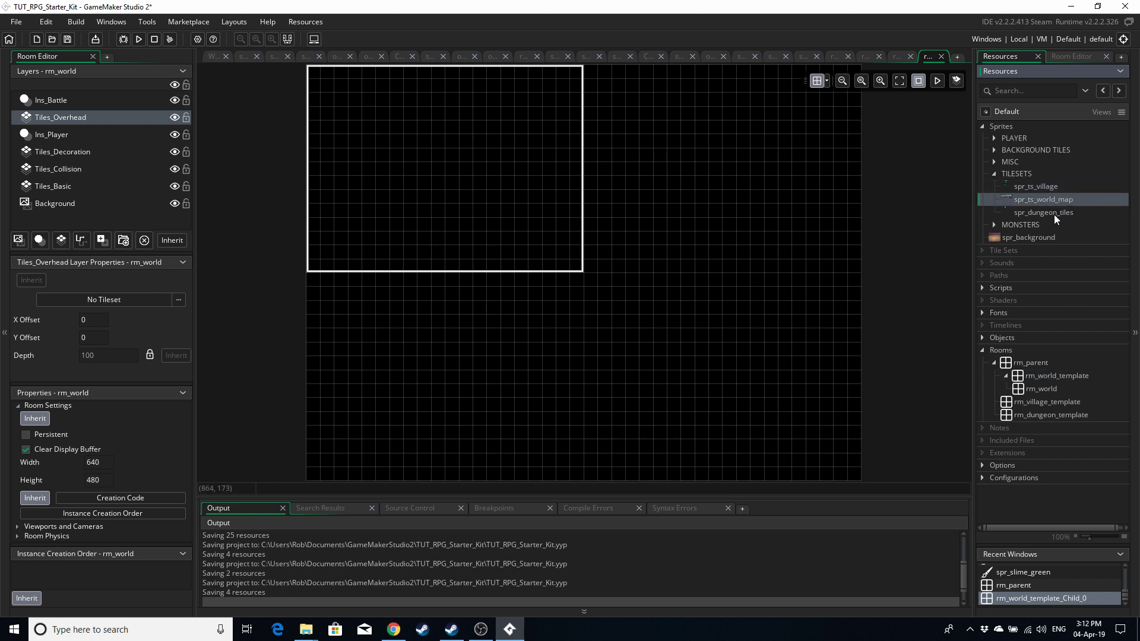
pyautogui.click(1054, 214)
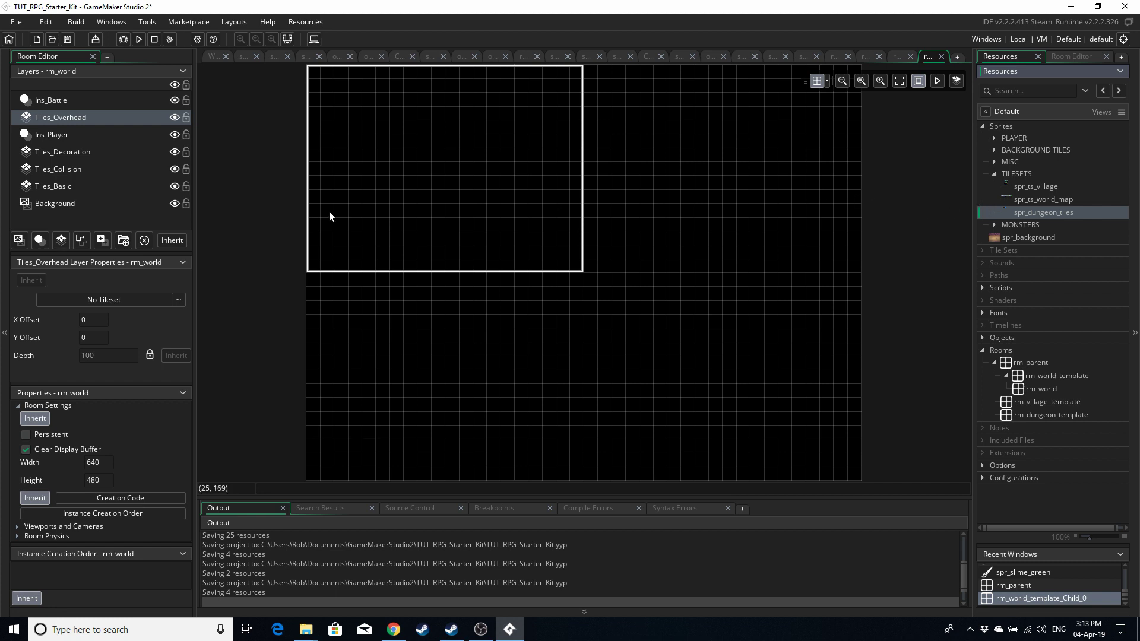
# - Review the order and properties of rm_world's tile and background layers
pyautogui.click(72, 151)
pyautogui.click(67, 167)
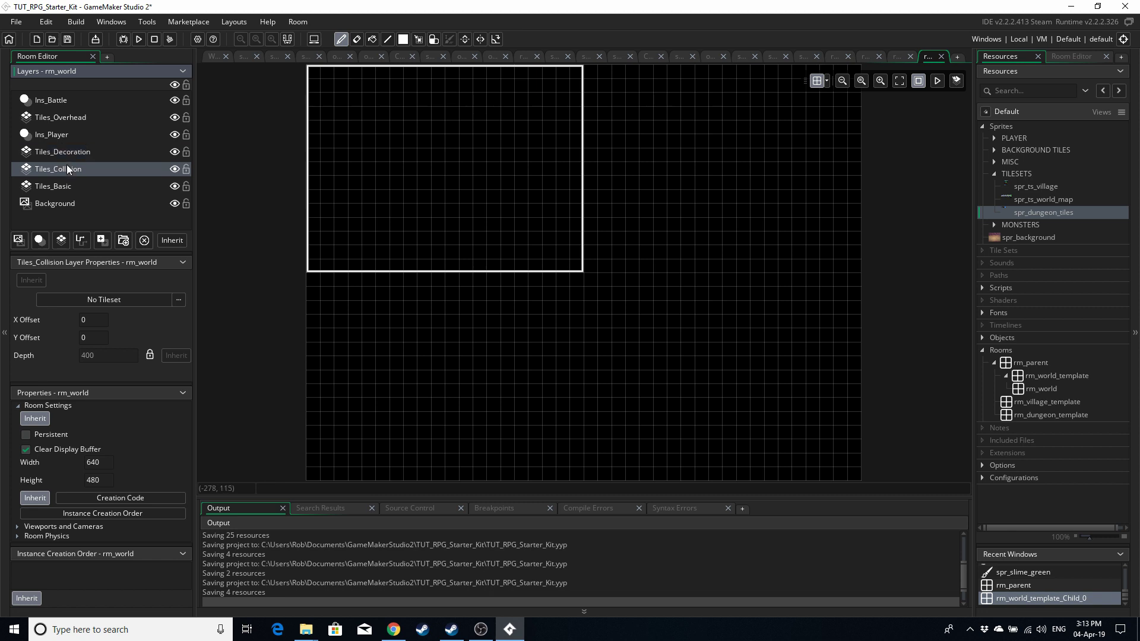
pyautogui.click(59, 186)
pyautogui.click(56, 199)
pyautogui.click(55, 187)
pyautogui.click(53, 169)
pyautogui.click(52, 152)
pyautogui.click(60, 118)
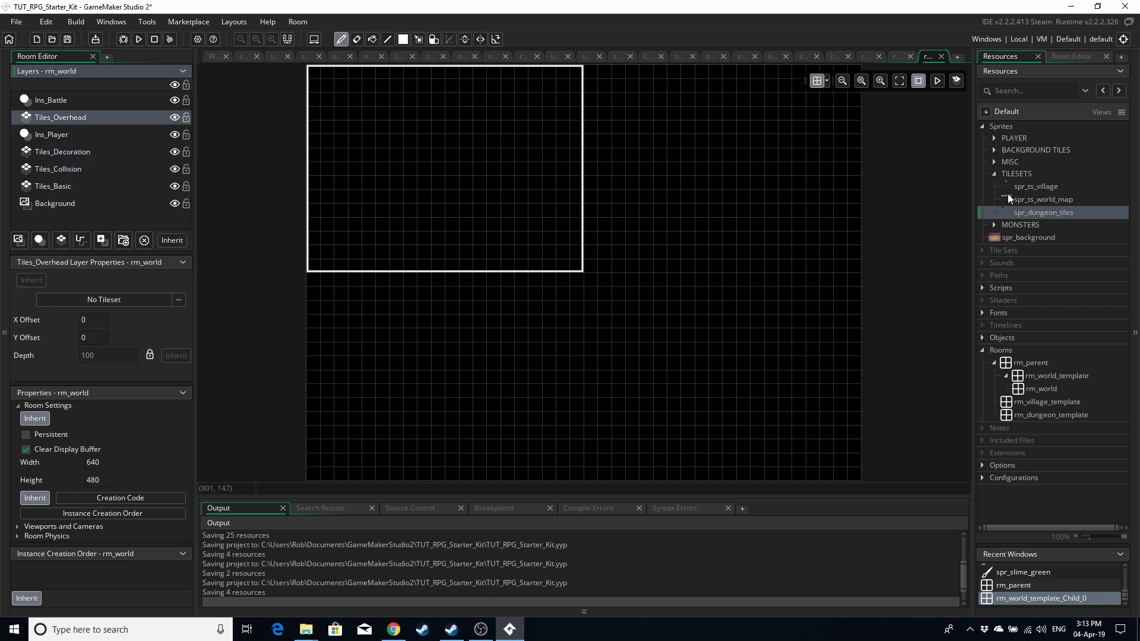
# - Open the spr_ts_world_map sprite and examine the layout of its water and sand tile rows
pyautogui.doubleClick(1041, 198)
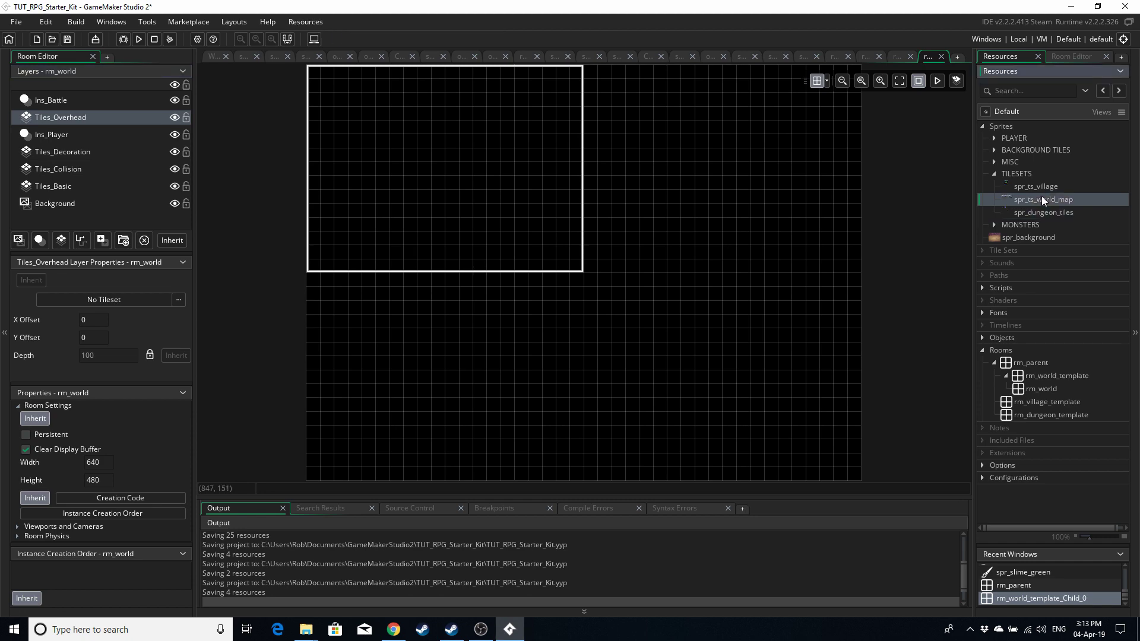
pyautogui.click(306, 168)
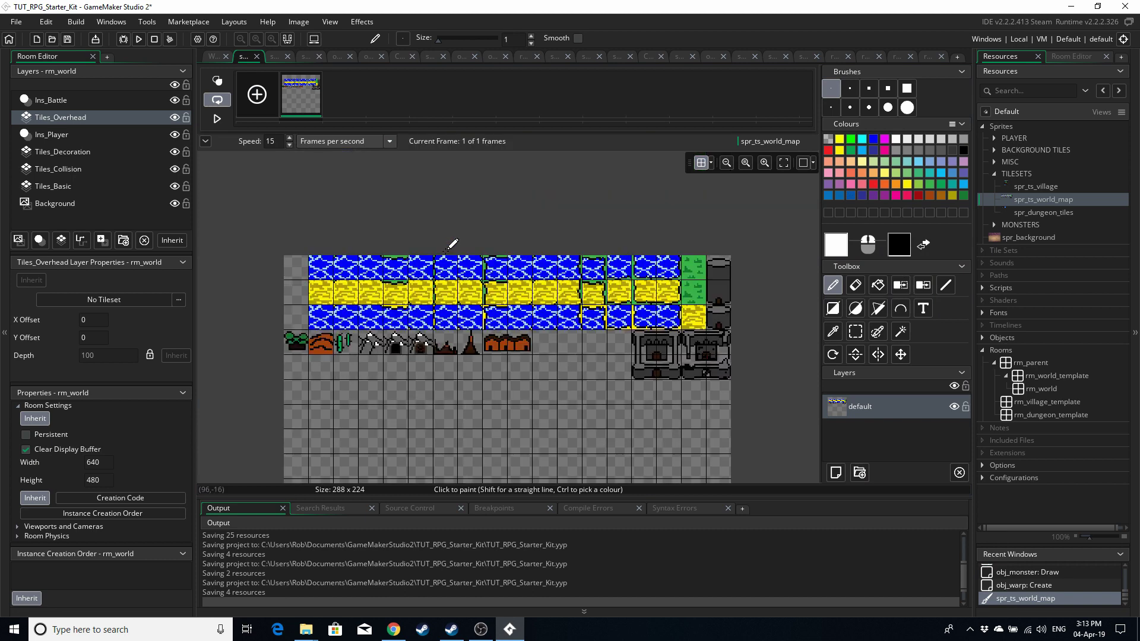
pyautogui.click(856, 331)
pyautogui.moveTo(310, 256); pyautogui.dragTo(720, 339)
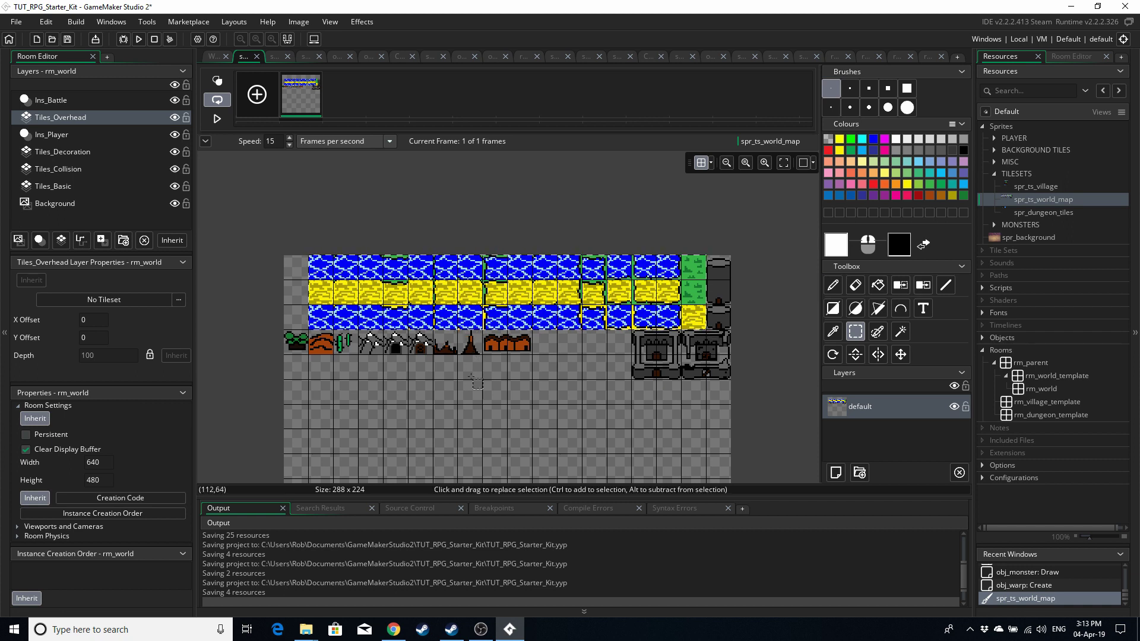
# - Switch to the browser to read the Tile Set Editor manual's 16-tile autotile section, and return to GameMaker
pyautogui.hotkey('alt', 'Tab')
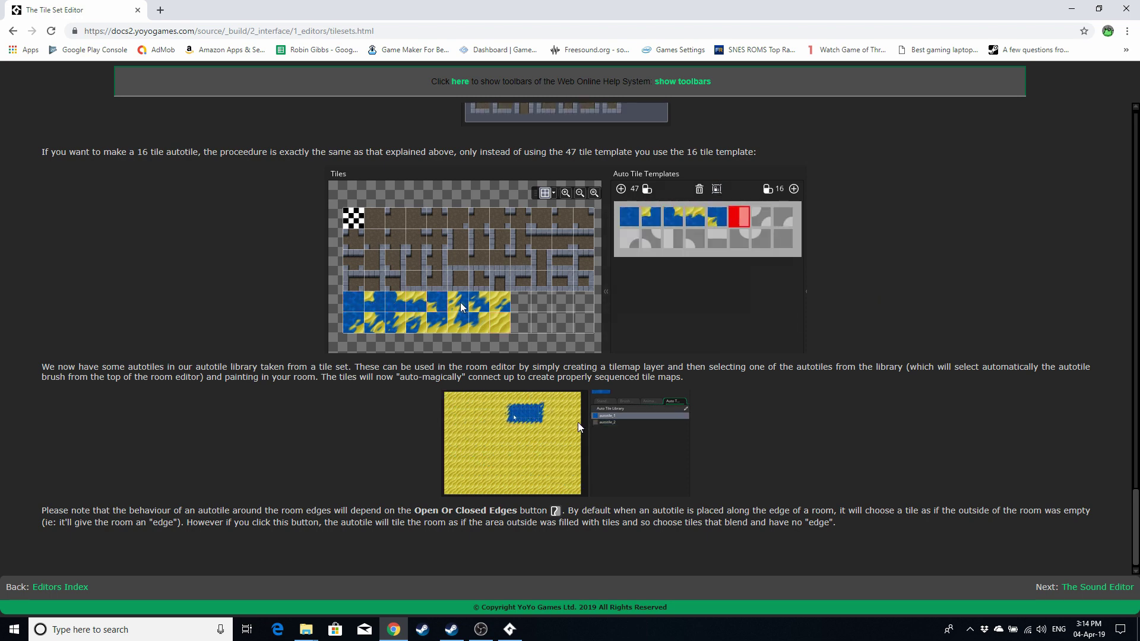
pyautogui.click(509, 629)
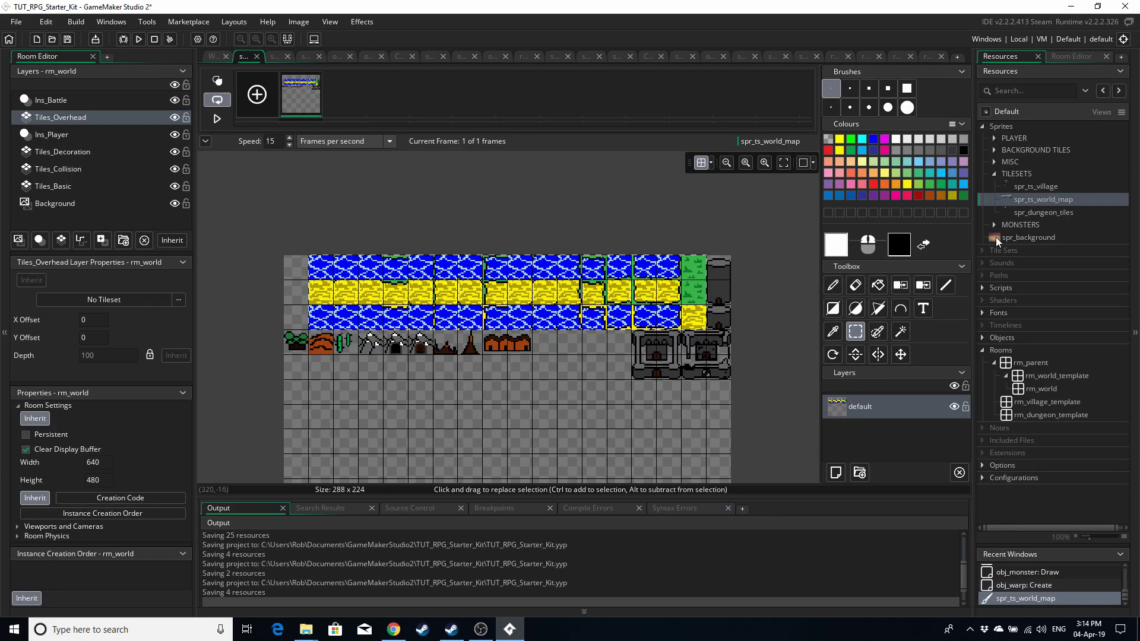
# - Create a new tile set and name it ts_world_map
pyautogui.rightClick(1034, 201)
pyautogui.click(1056, 269)
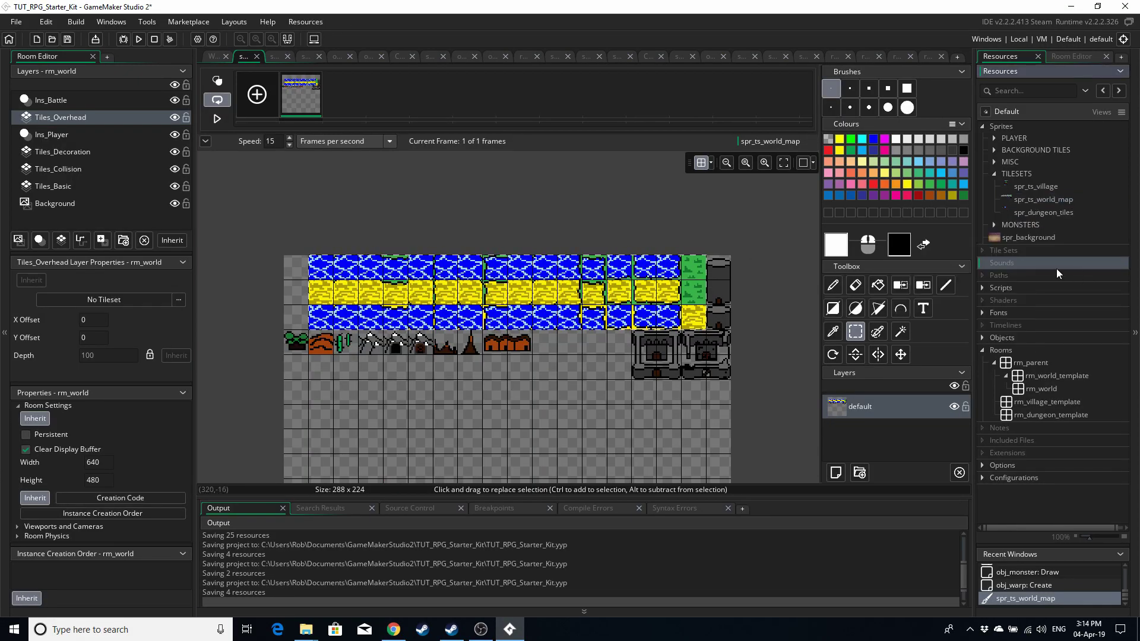
pyautogui.click(1004, 251)
pyautogui.rightClick(1005, 250)
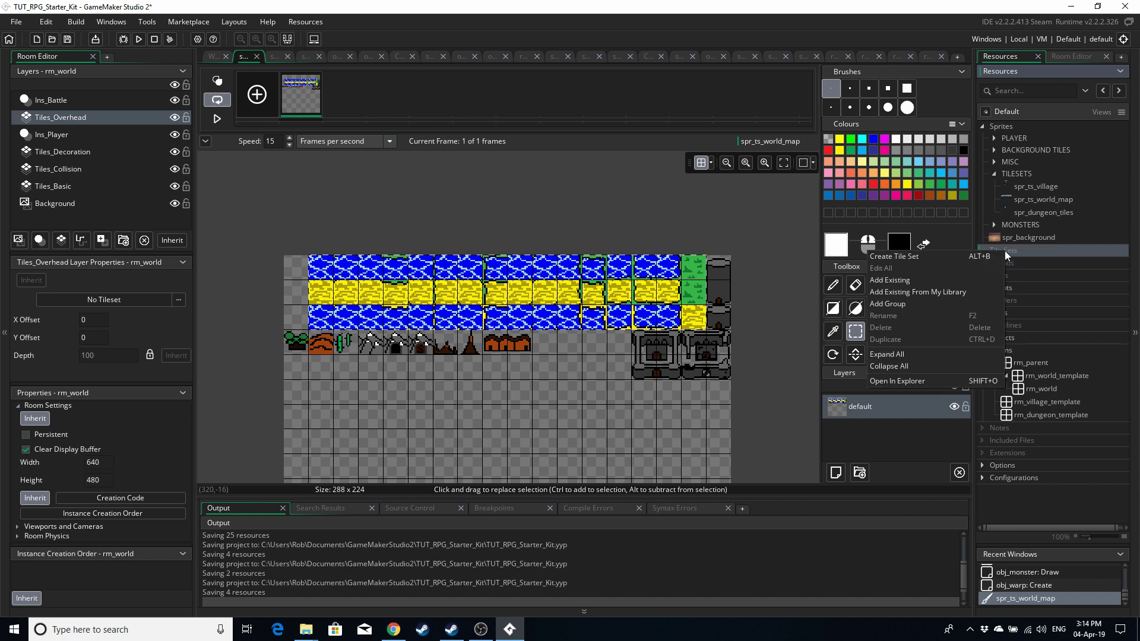
pyautogui.click(920, 255)
pyautogui.write('ts_wp')
pyautogui.press('BackSpace')
pyautogui.write('orld_')
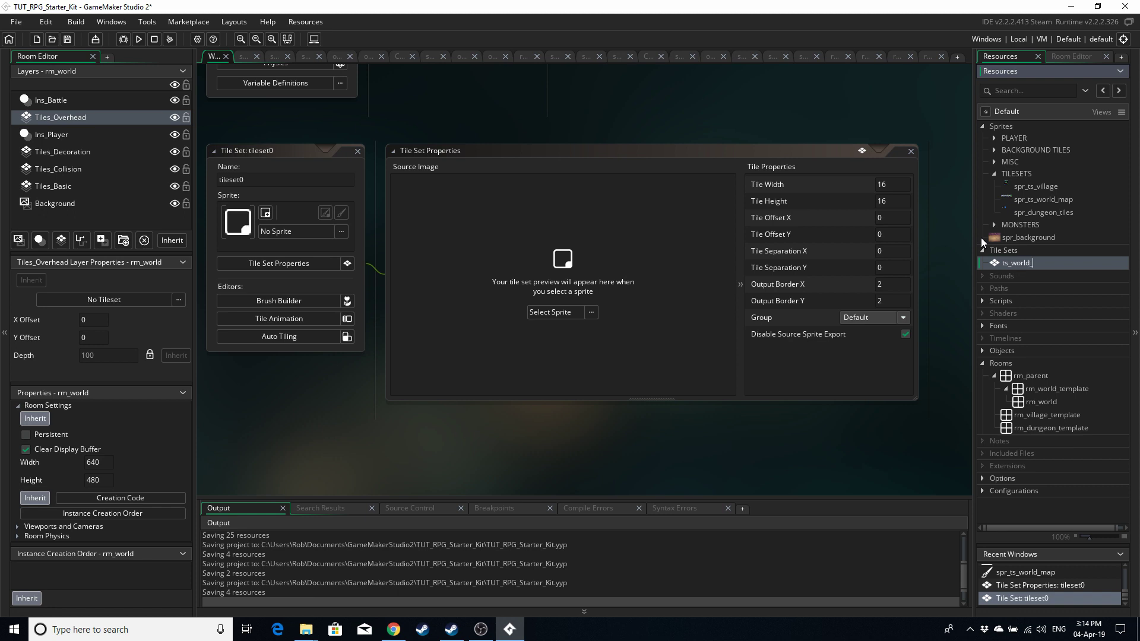
pyautogui.write('map')
pyautogui.click(720, 247)
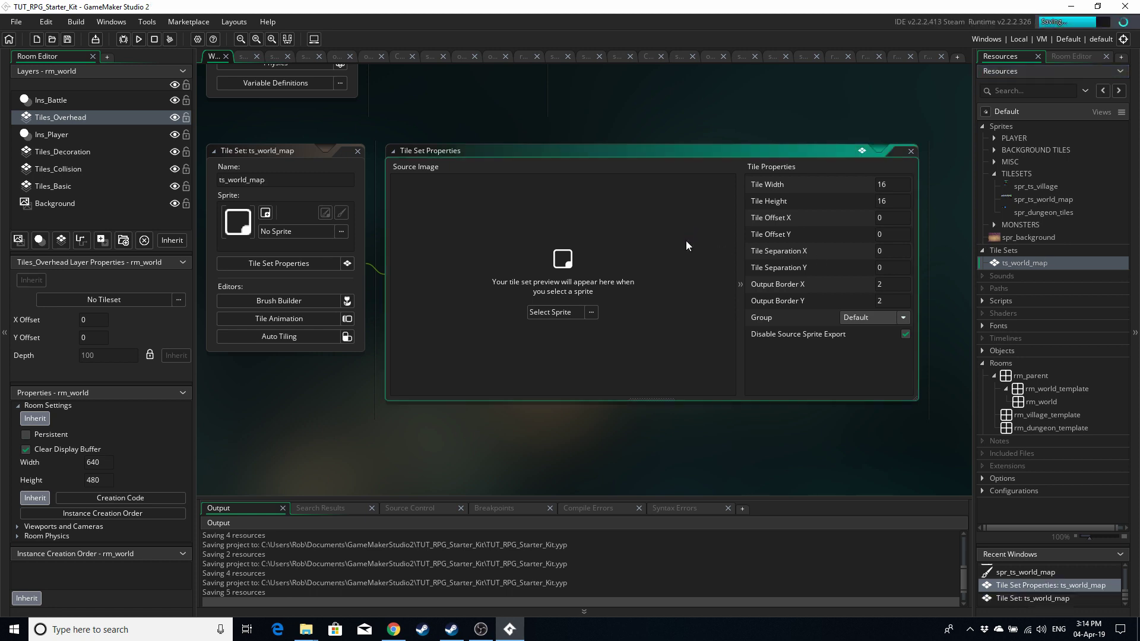
# - Assign the spr_ts_world_map sprite to the tile set and check its tile width and height
pyautogui.click(553, 312)
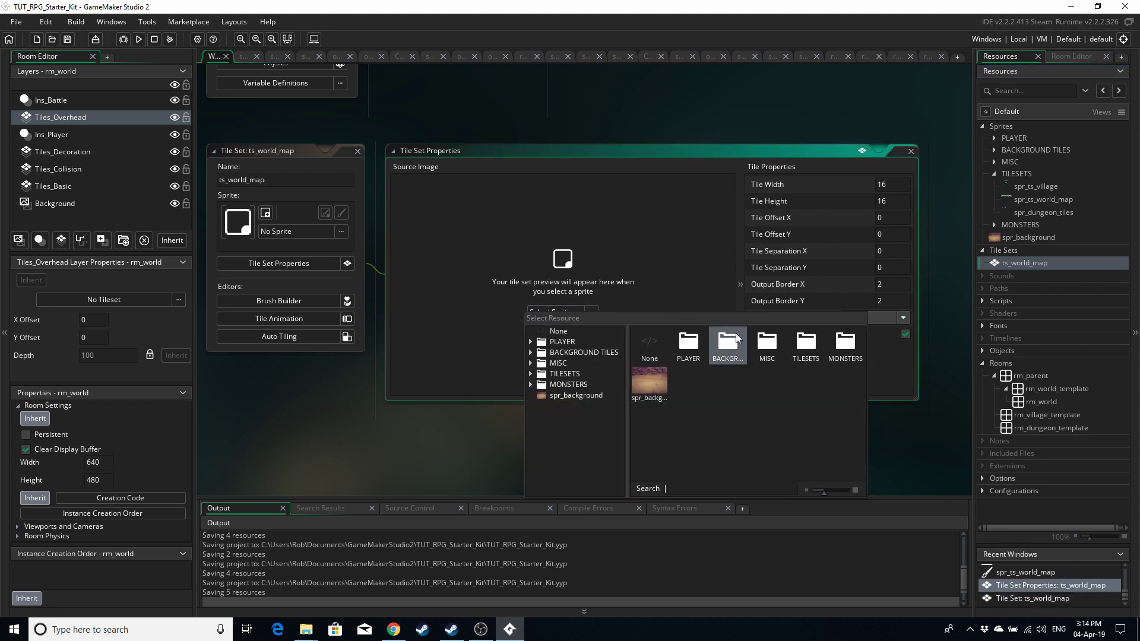
pyautogui.doubleClick(806, 338)
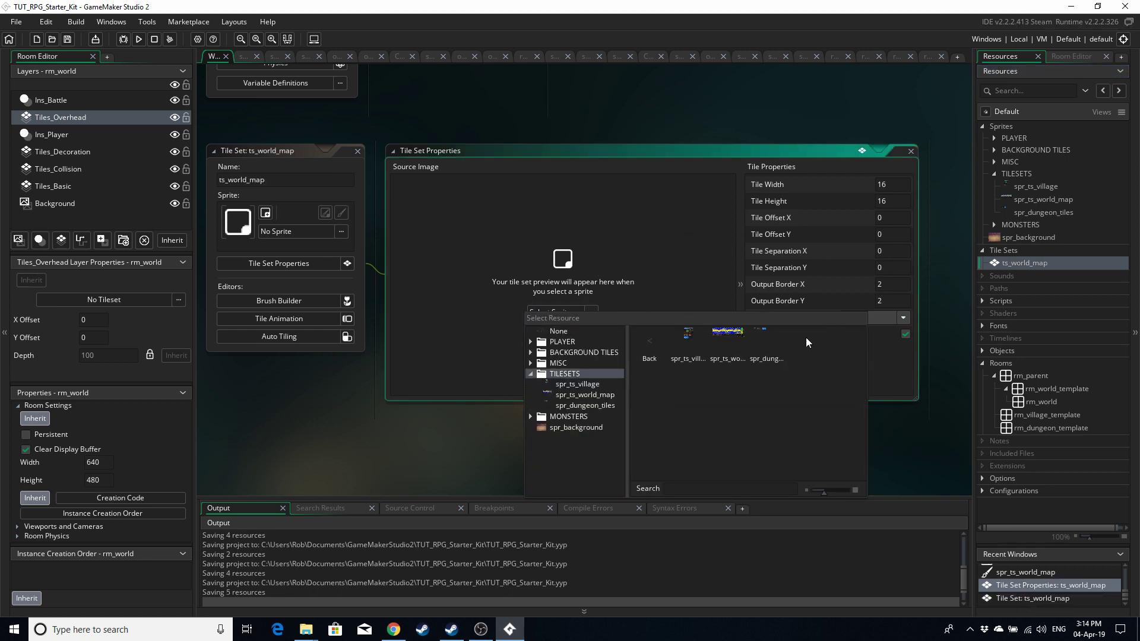
pyautogui.doubleClick(733, 344)
pyautogui.click(902, 186)
pyautogui.press('Tab')
pyautogui.press('Tab')
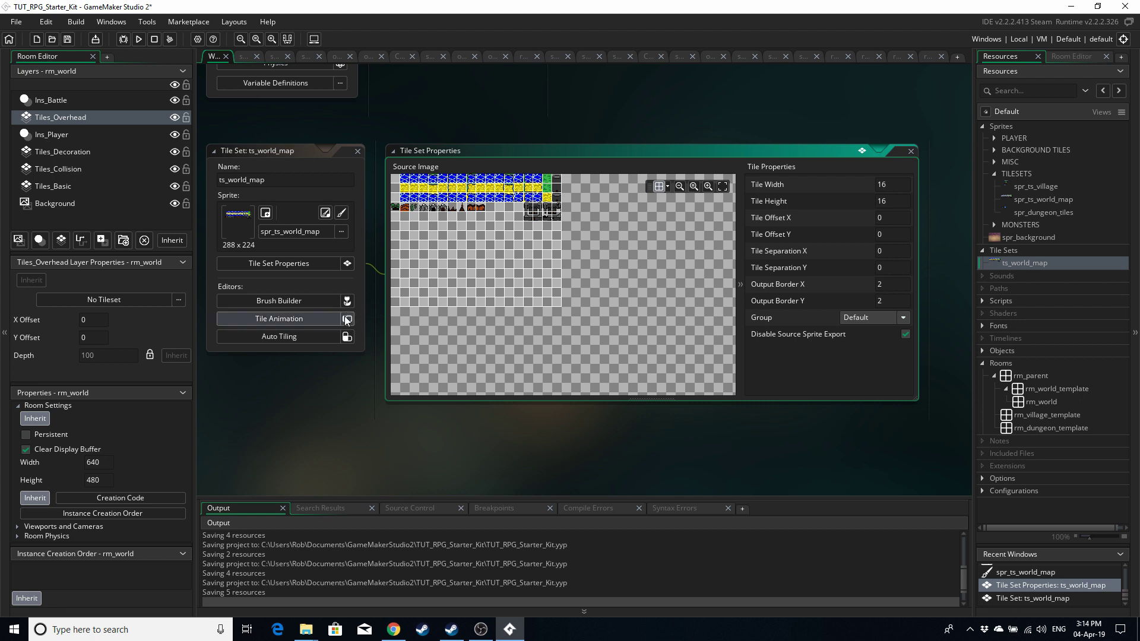
# - Add a 16-tile auto tile template to ts_world_map and fill its first six slots with the top row's water tiles in order
pyautogui.click(296, 336)
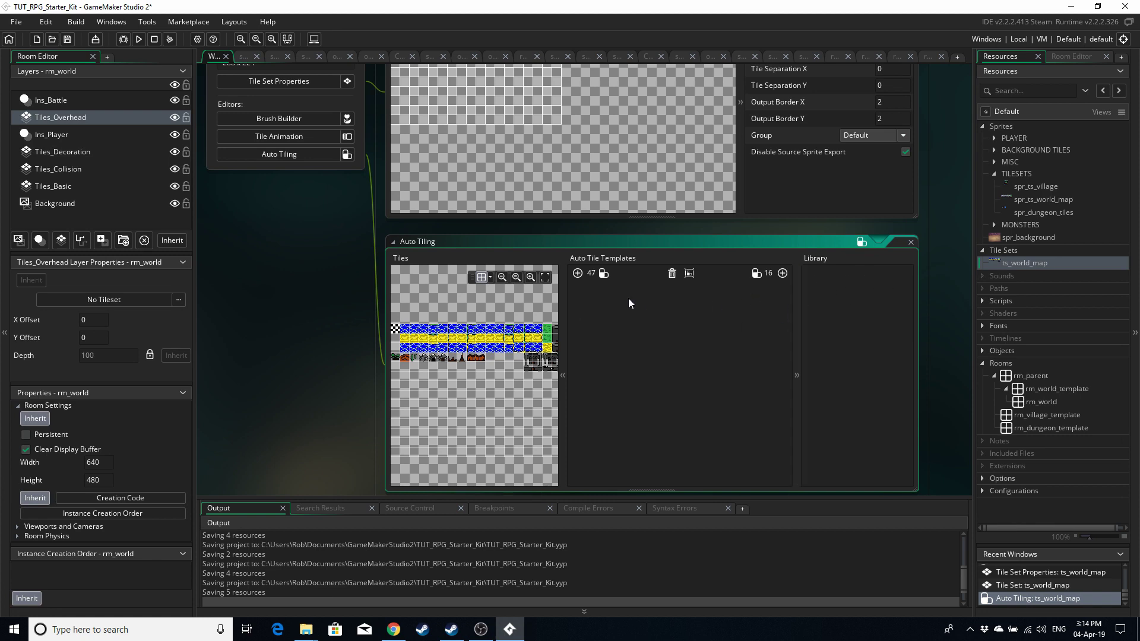
pyautogui.click(782, 273)
pyautogui.keyDown('ctrl'); pyautogui.scroll(4, 422, 349); pyautogui.keyUp('ctrl')
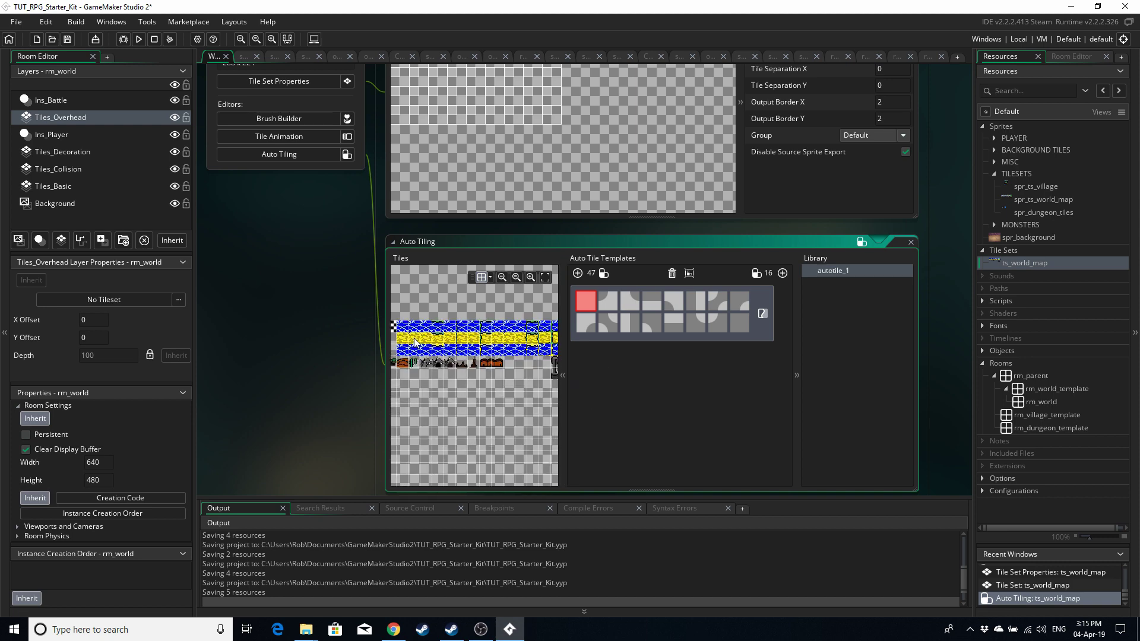
pyautogui.scroll(2, 420, 346)
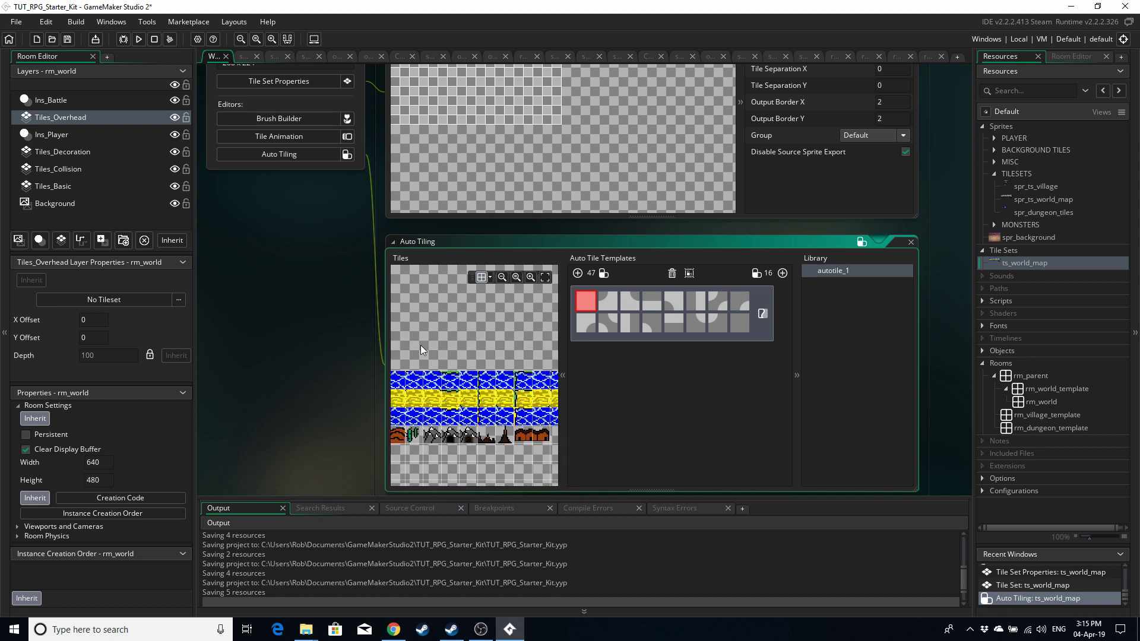
pyautogui.hscroll(-2, 422, 345)
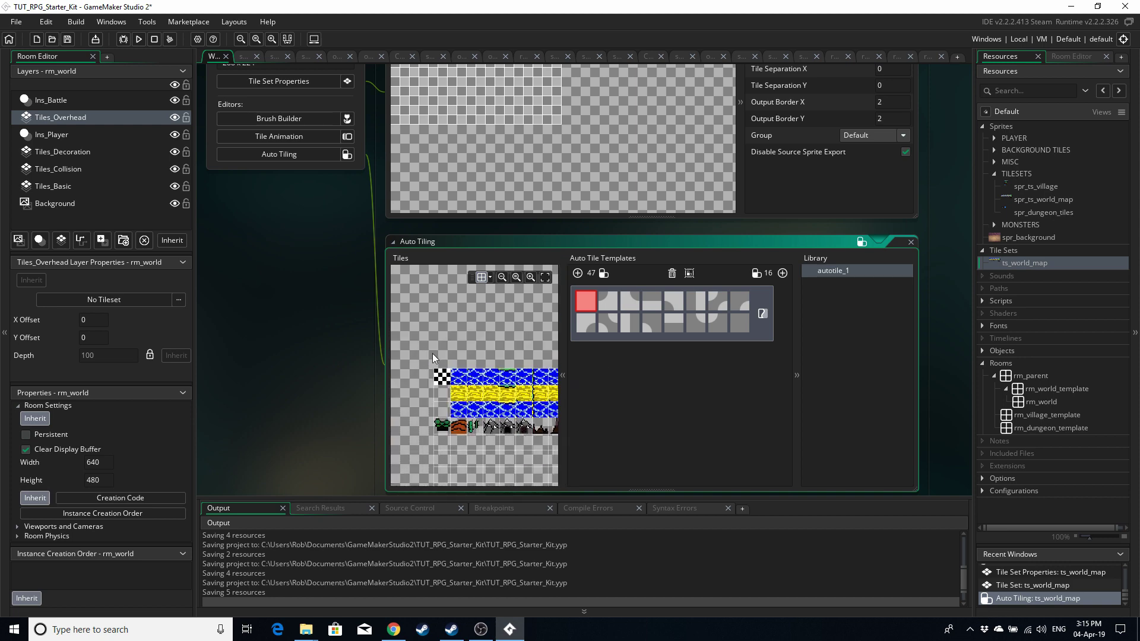
pyautogui.click(465, 379)
pyautogui.click(474, 380)
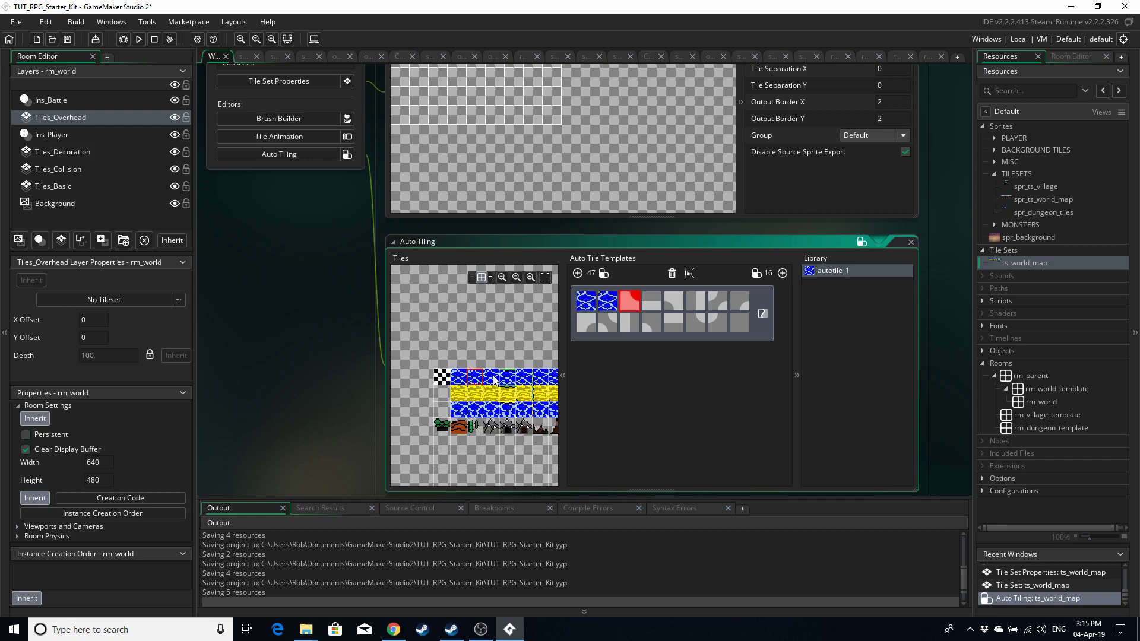
pyautogui.click(491, 380)
pyautogui.click(508, 379)
pyautogui.click(525, 379)
pyautogui.click(541, 379)
# - Fill the template's remaining ten slots with the rest of the top row's water tiles, ending with the green grass tile
pyautogui.hscroll(2, 503, 379)
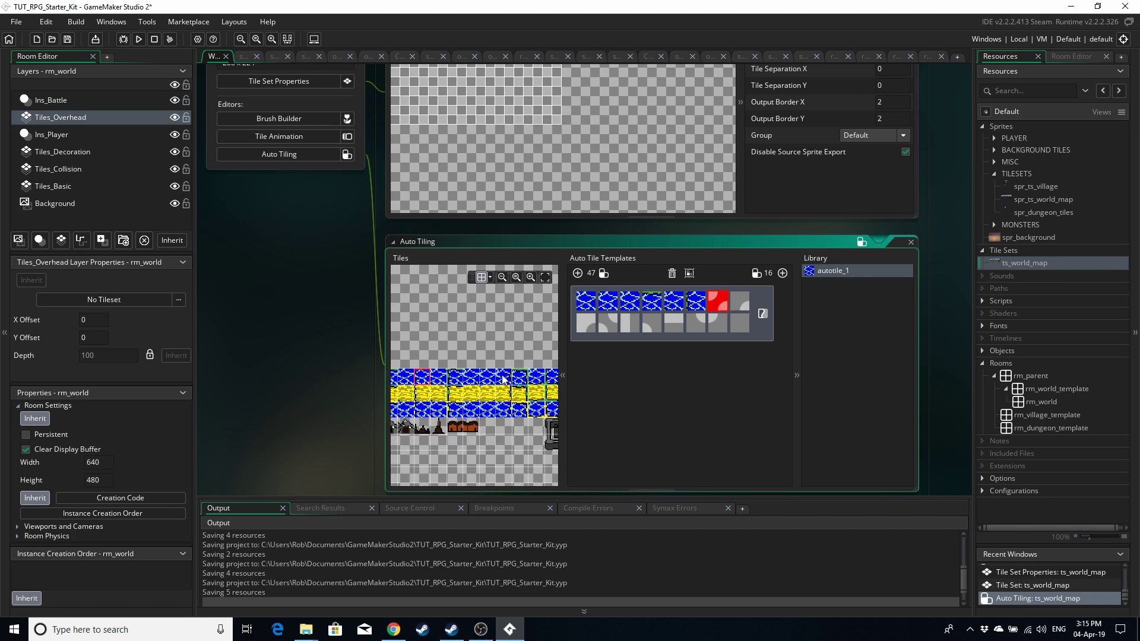
pyautogui.click(444, 379)
pyautogui.click(454, 381)
pyautogui.click(472, 380)
pyautogui.click(486, 380)
pyautogui.click(499, 379)
pyautogui.hscroll(1, 494, 377)
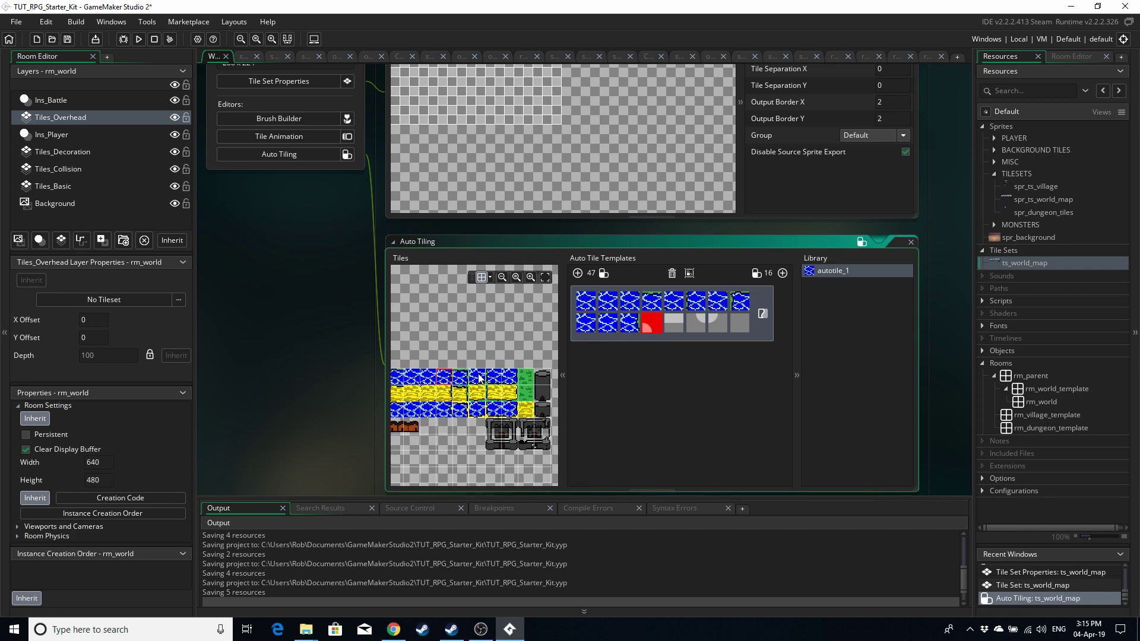
pyautogui.click(464, 379)
pyautogui.click(476, 381)
pyautogui.click(494, 380)
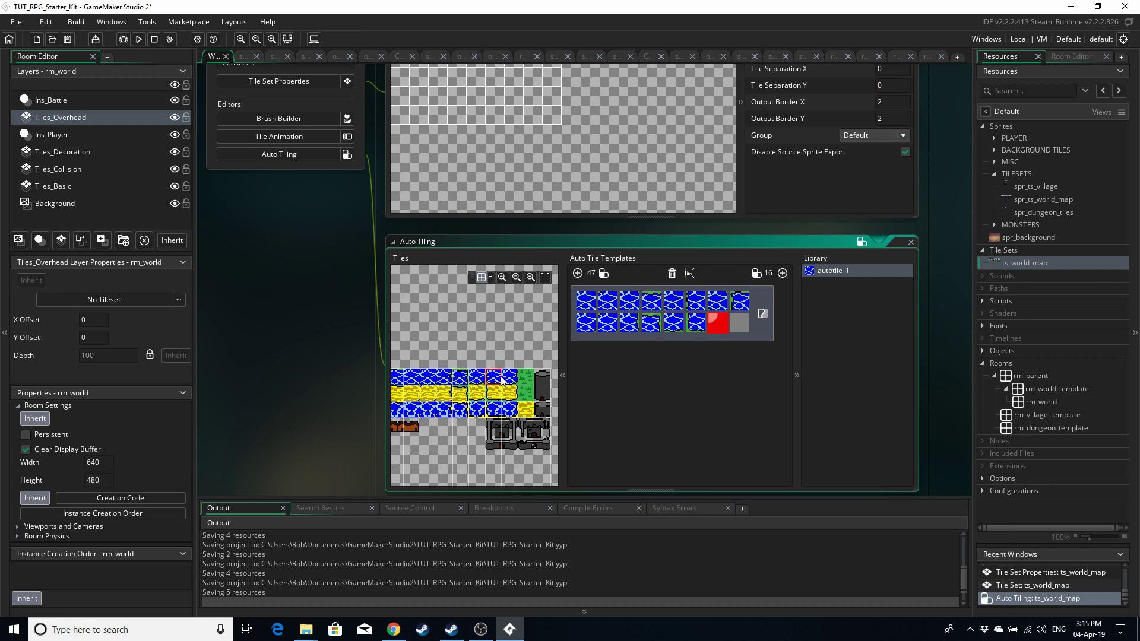
pyautogui.click(511, 379)
pyautogui.click(526, 377)
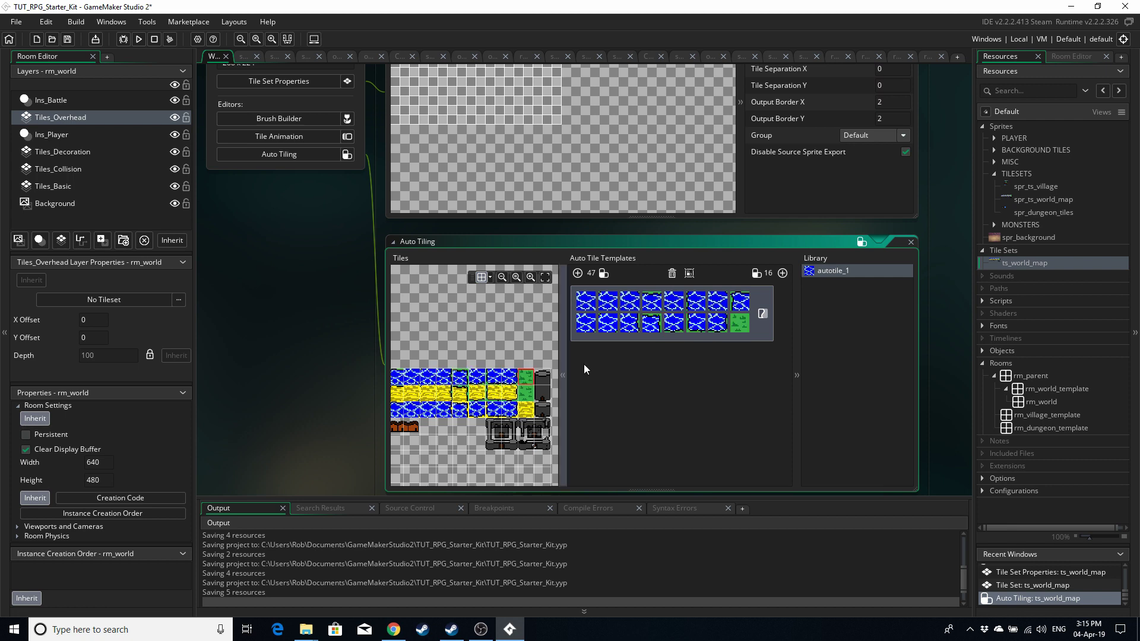
# - Rename the completed water auto tile in the library to Water (Grass)
pyautogui.rightClick(845, 275)
pyautogui.click(860, 290)
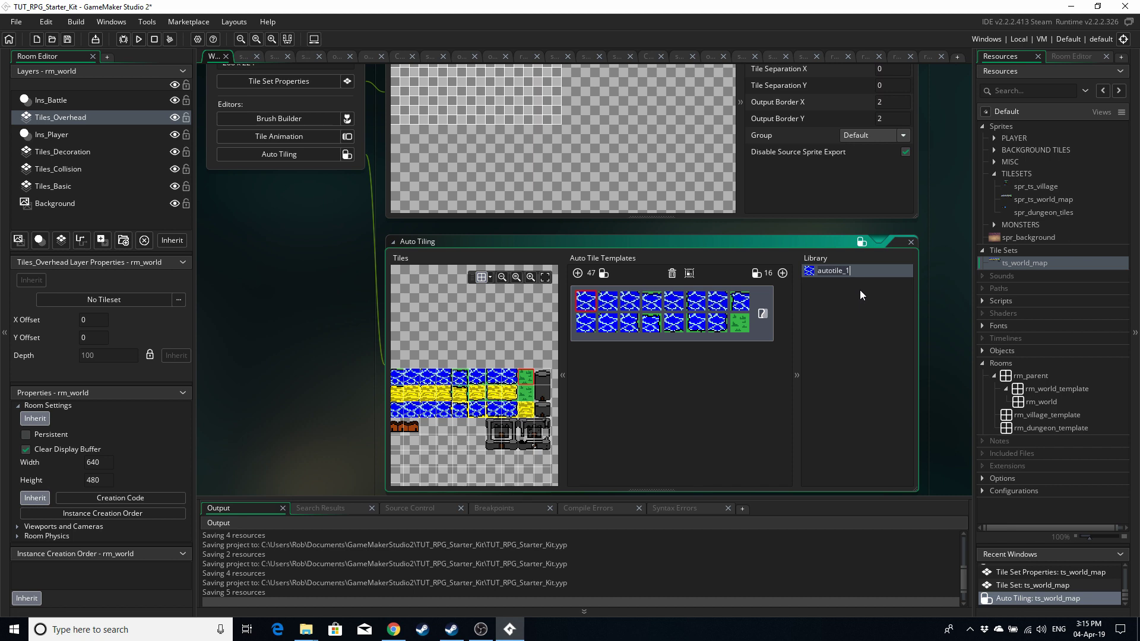
pyautogui.write('Water (Grass')
# - Add a second 16-tile auto tile template to ts_world_map and name it Sand (Grass)
pyautogui.click(782, 273)
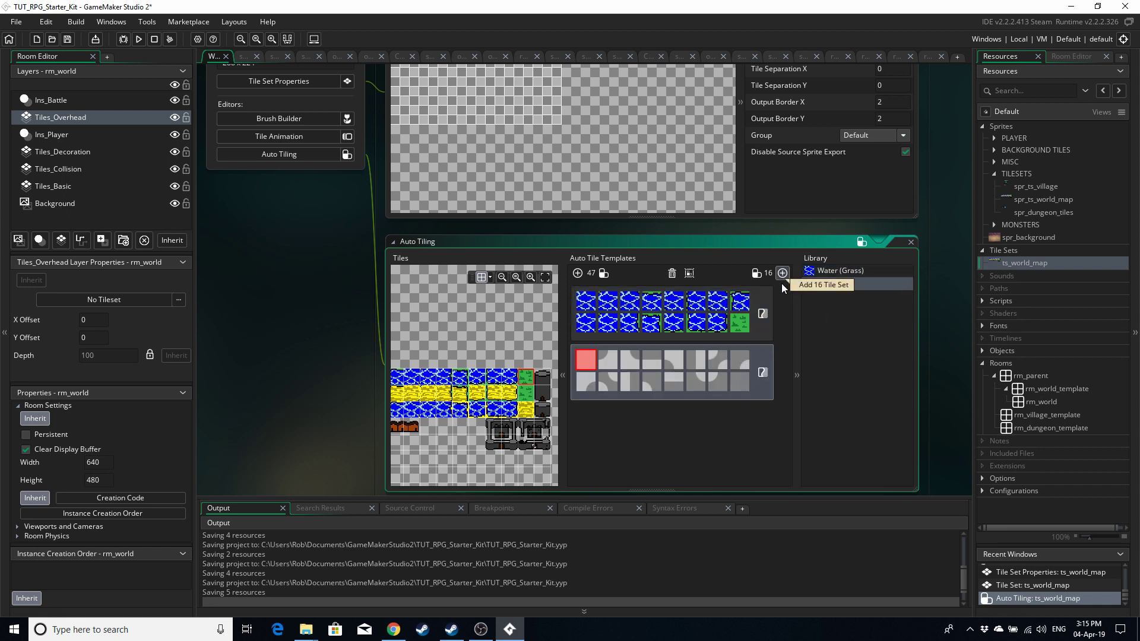
pyautogui.doubleClick(855, 284)
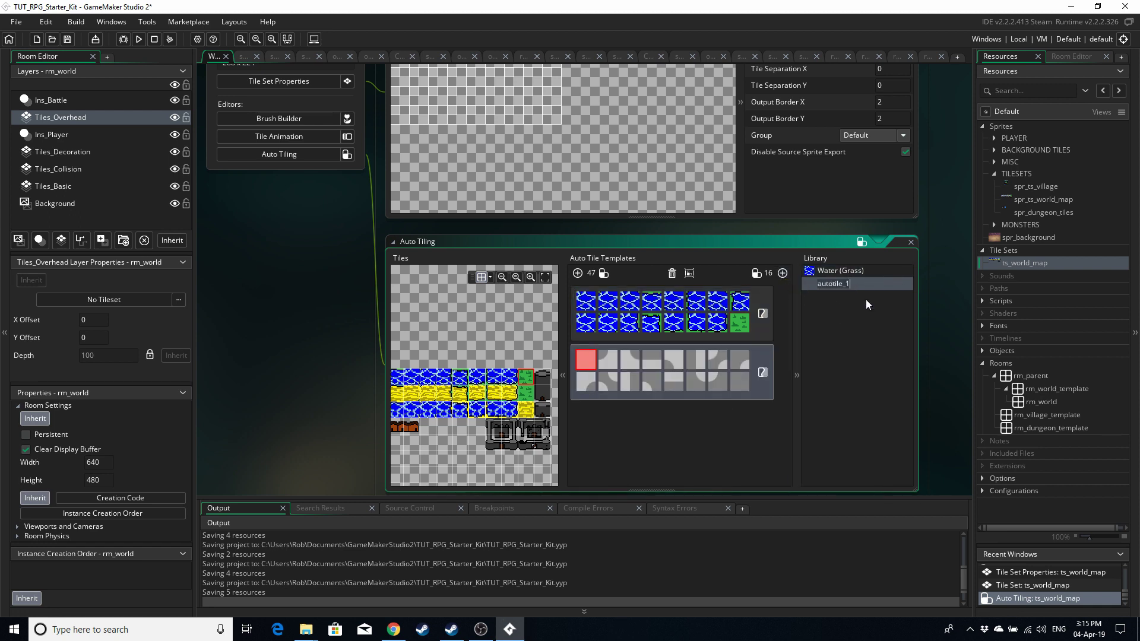
pyautogui.write('Sand (Grass')
pyautogui.press('Return')
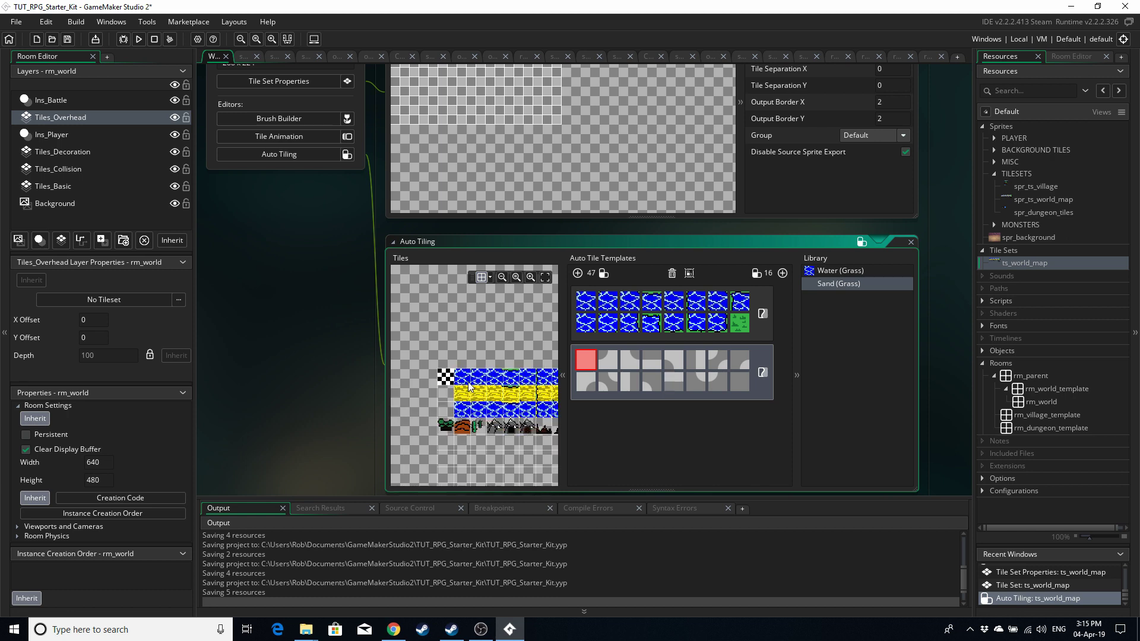
# - Fill the first six slots of the Sand (Grass) template with the second row's sand tiles in order
pyautogui.click(469, 393)
pyautogui.click(483, 393)
pyautogui.click(495, 393)
pyautogui.click(511, 393)
pyautogui.click(527, 394)
pyautogui.click(543, 394)
pyautogui.hscroll(2, 502, 389)
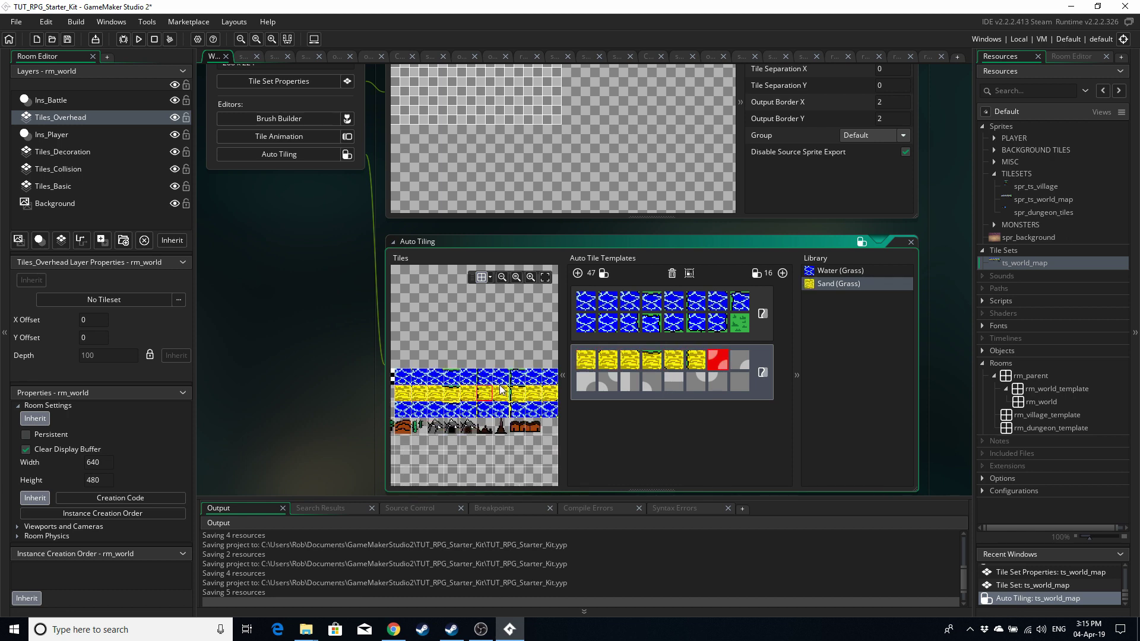
# - Fill the remaining ten Sand (Grass) slots with the rest of the second row's sand tiles, ending with the green grass tile
pyautogui.click(444, 395)
pyautogui.click(461, 394)
pyautogui.click(469, 395)
pyautogui.click(478, 395)
pyautogui.click(488, 395)
pyautogui.click(496, 394)
pyautogui.hscroll(1, 497, 395)
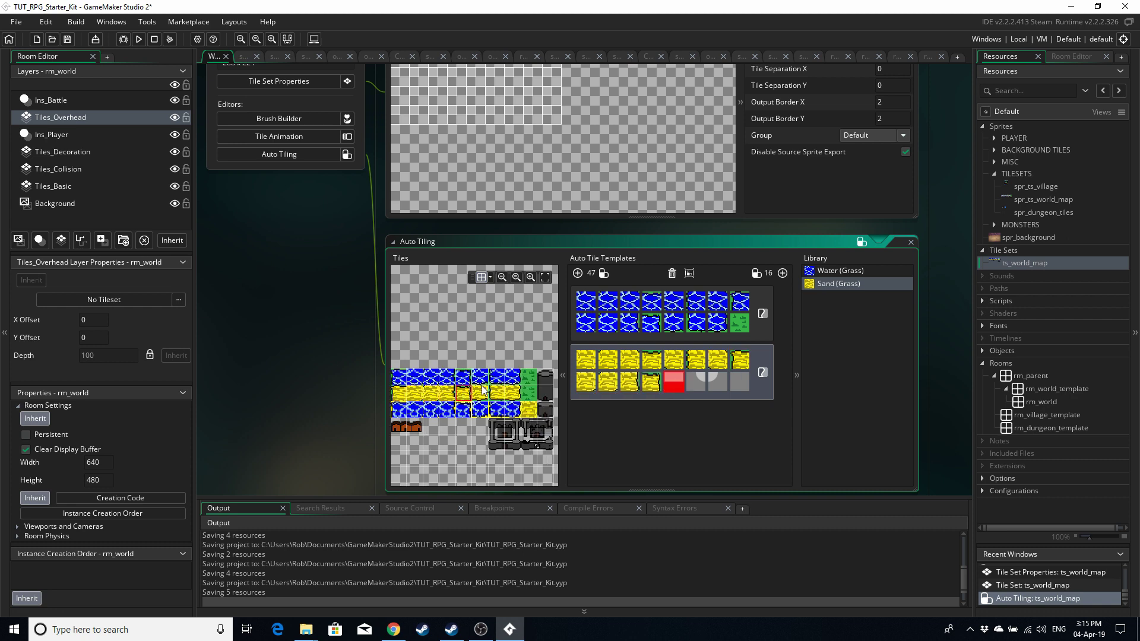
pyautogui.click(485, 395)
pyautogui.click(498, 394)
pyautogui.click(511, 394)
pyautogui.click(528, 393)
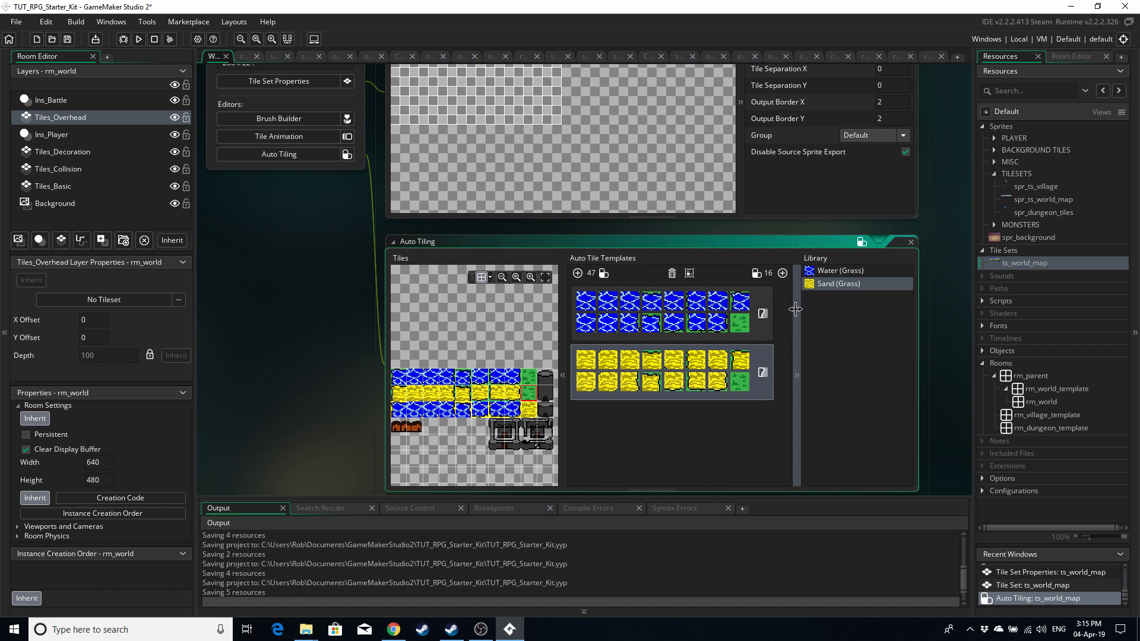
# - Add a 16-tile template named Water (Sand) and fill its first seven slots with the third row's water tiles in order
pyautogui.click(783, 274)
pyautogui.rightClick(828, 296)
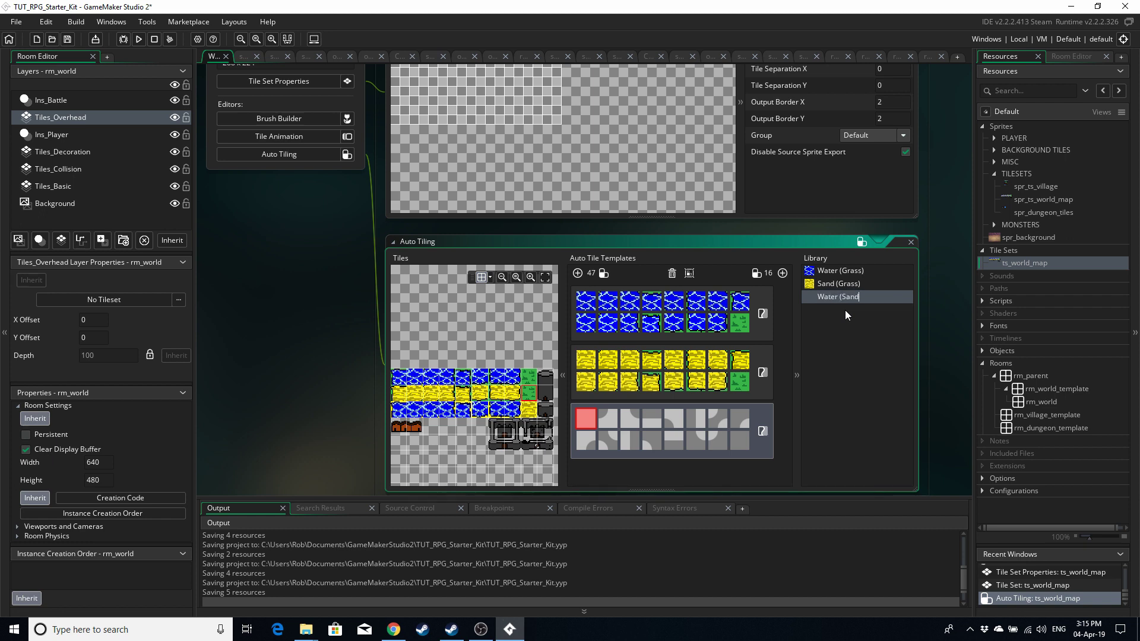
pyautogui.hscroll(-2, 495, 432)
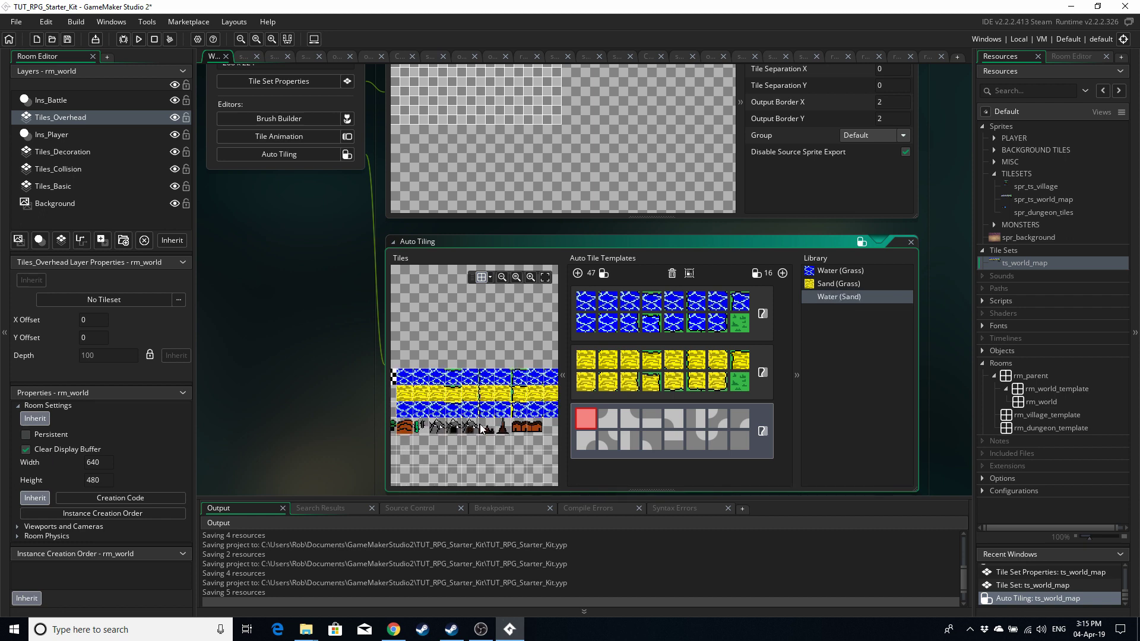
pyautogui.click(405, 410)
pyautogui.click(420, 410)
pyautogui.click(436, 410)
pyautogui.click(453, 410)
pyautogui.click(469, 410)
pyautogui.click(485, 410)
pyautogui.click(501, 410)
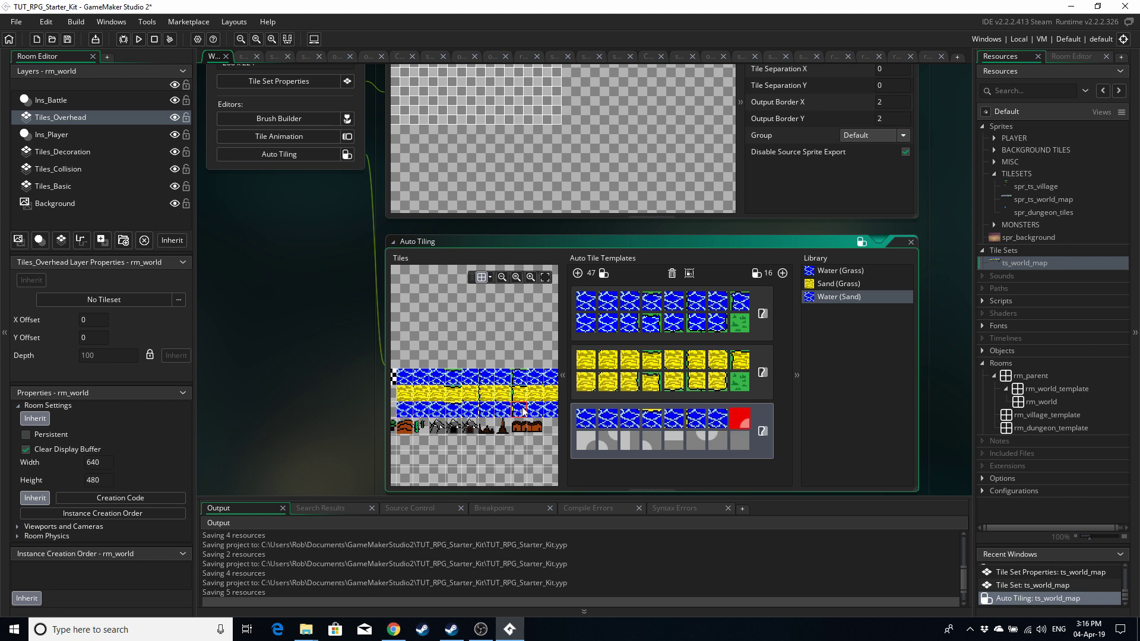
# - Fill the remaining nine Water (Sand) slots with the rest of the third row's water tiles, ending with the plain sand tile
pyautogui.click(517, 410)
pyautogui.click(533, 410)
pyautogui.click(539, 410)
pyautogui.hscroll(2, 507, 410)
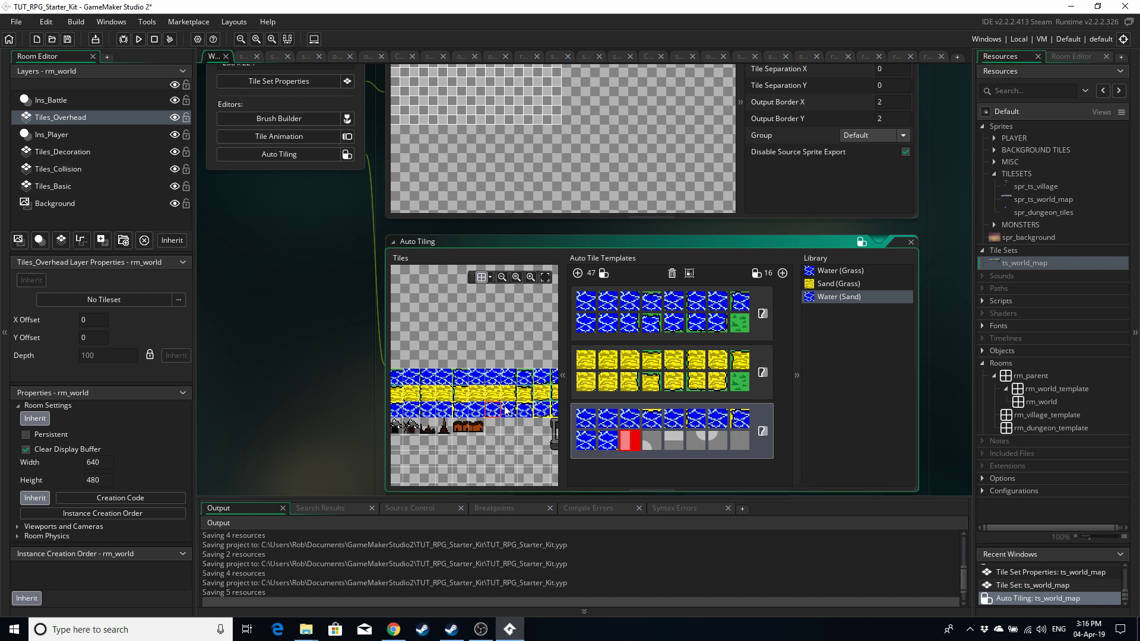
pyautogui.hscroll(2, 505, 410)
pyautogui.click(460, 410)
pyautogui.click(483, 410)
pyautogui.click(491, 411)
pyautogui.click(499, 411)
pyautogui.click(515, 411)
pyautogui.click(531, 410)
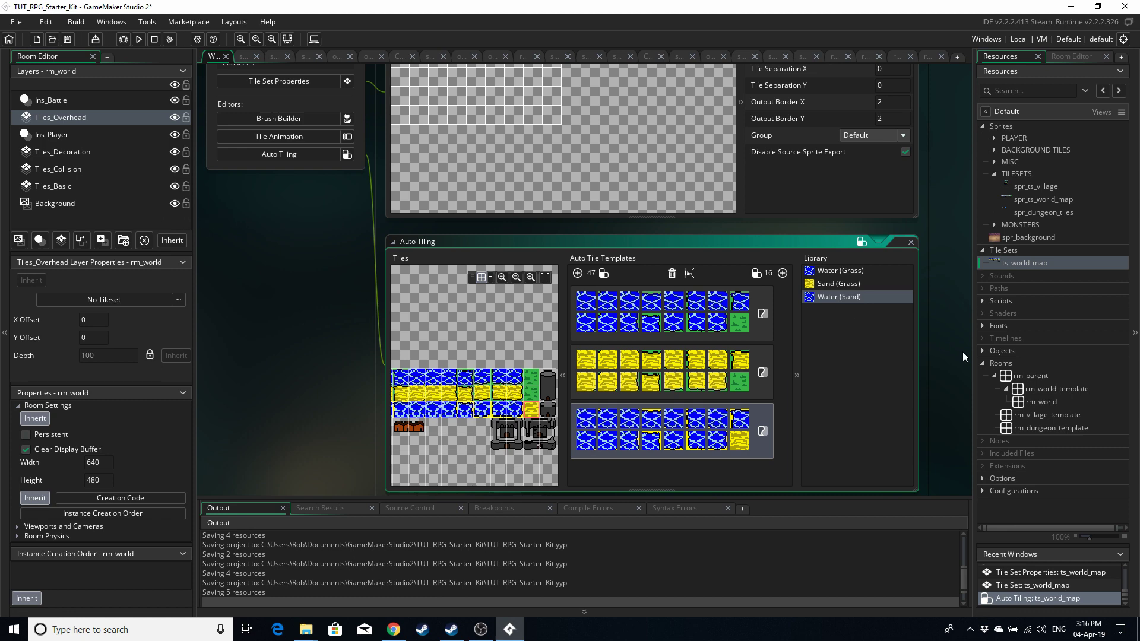
# - Open rm_world on its Background layer, inspect the spr_water_world sprite and return to the room
pyautogui.doubleClick(1050, 400)
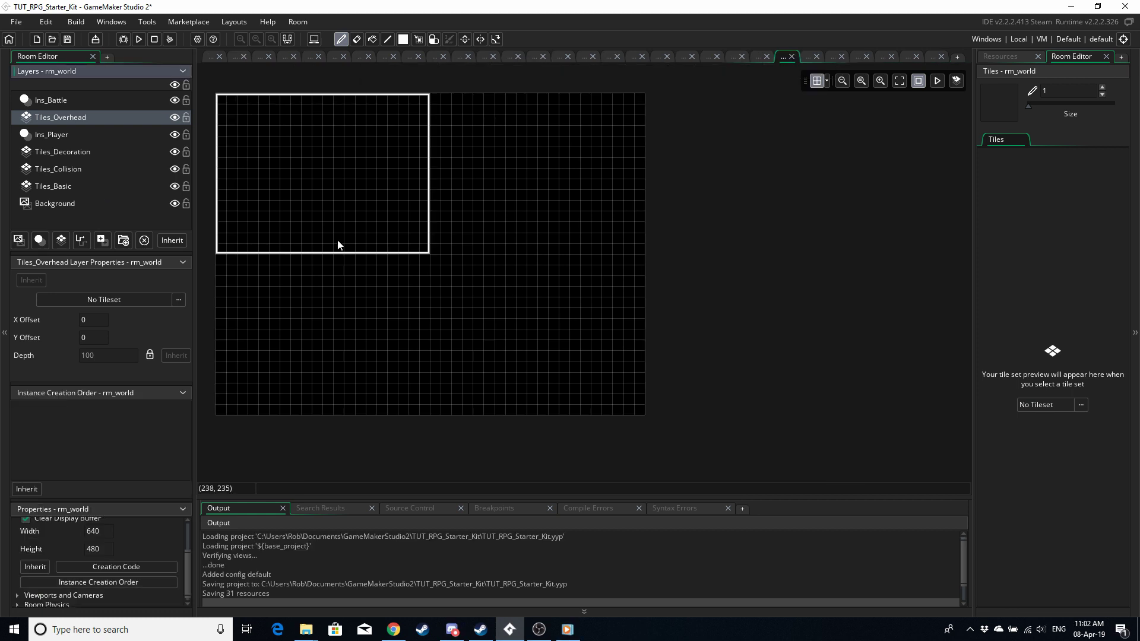
pyautogui.click(63, 204)
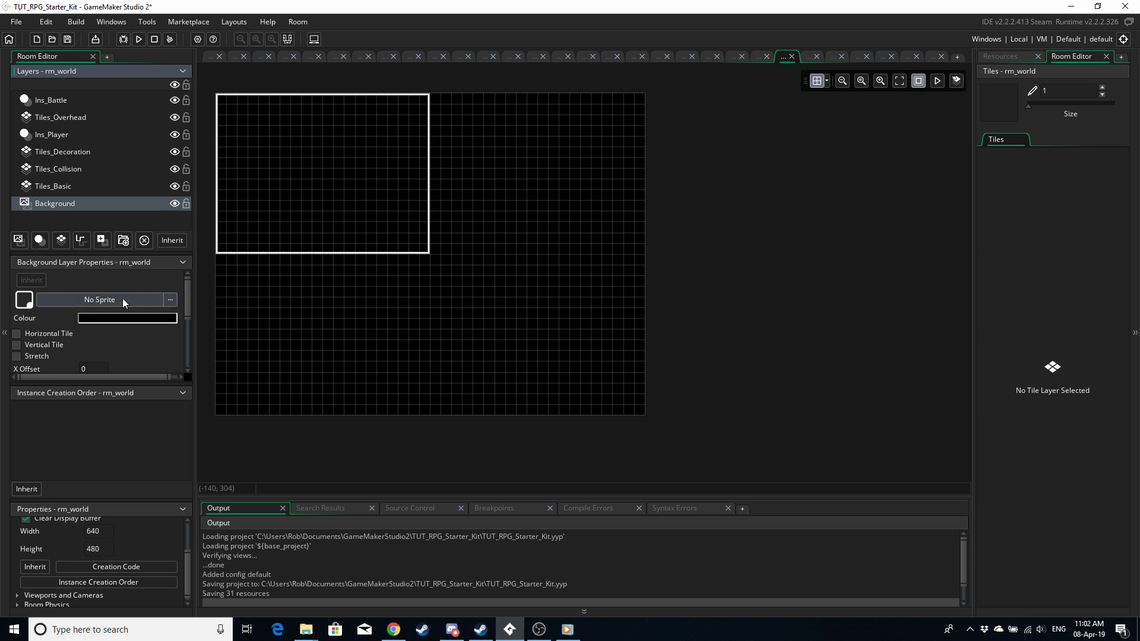
pyautogui.click(1000, 56)
pyautogui.doubleClick(1021, 162)
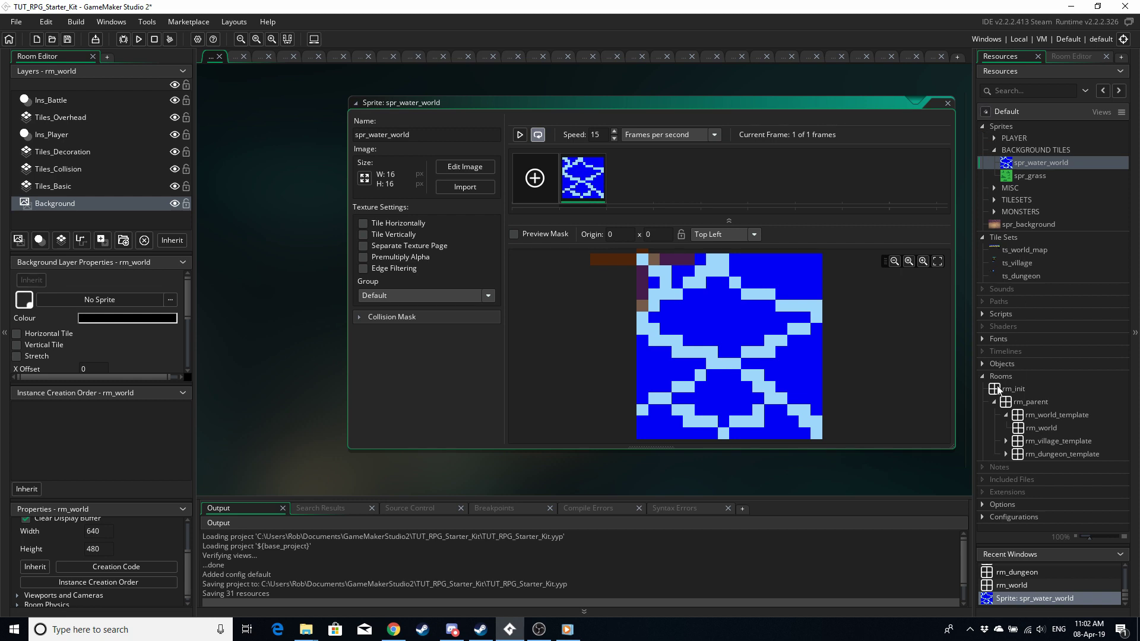
pyautogui.doubleClick(1049, 428)
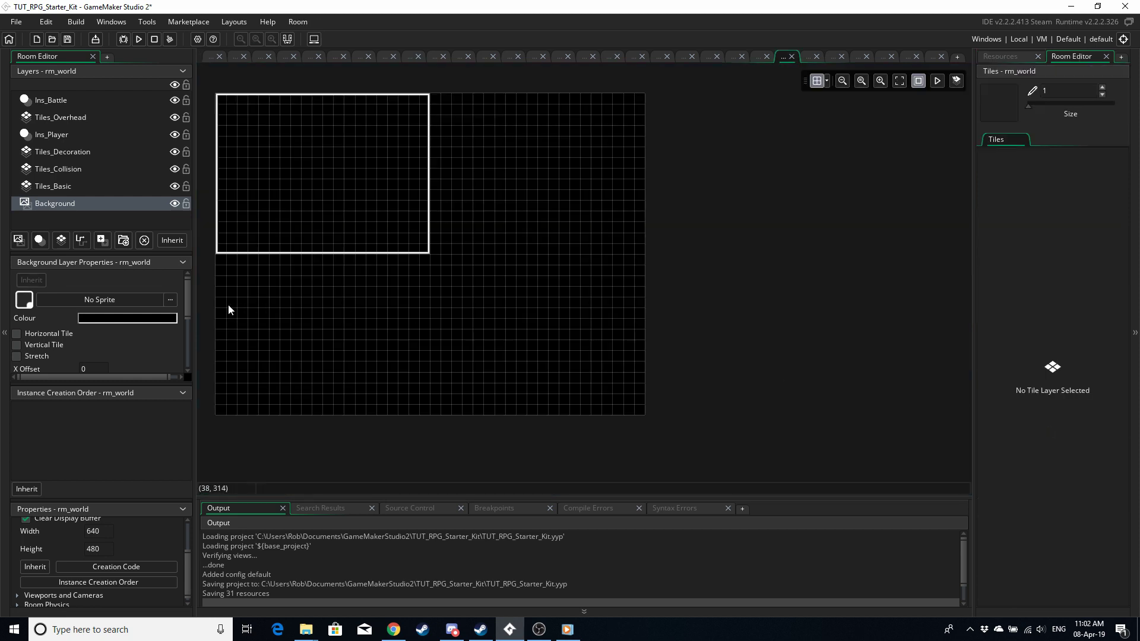
# - Assign spr_water_world to rm_world's Background layer and tile it both horizontally and vertically
pyautogui.click(158, 300)
pyautogui.doubleClick(332, 337)
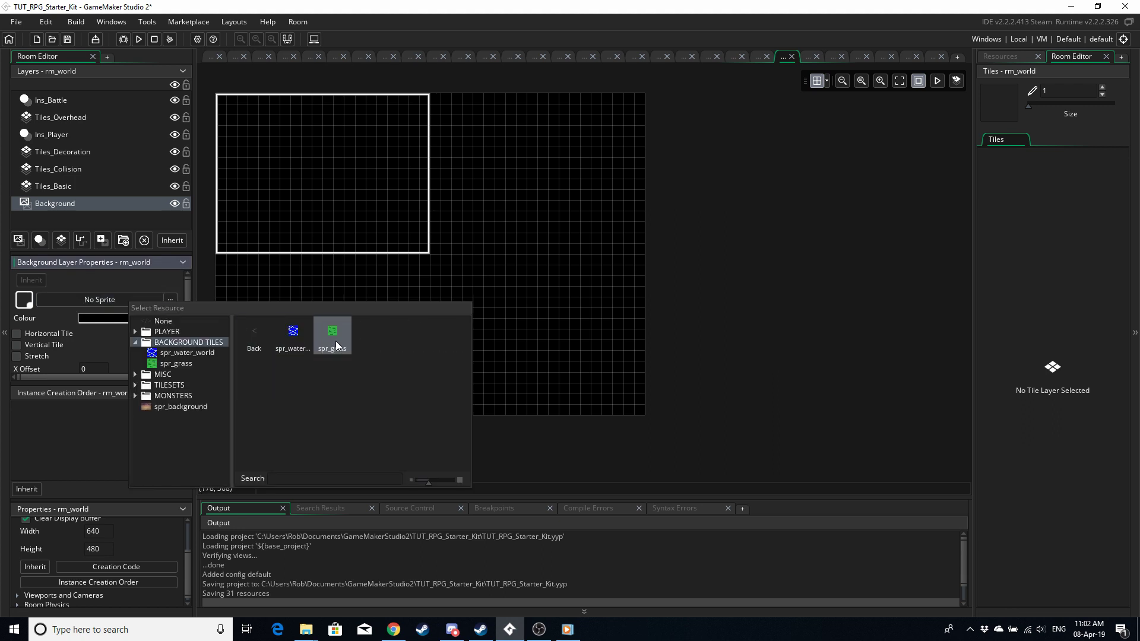
pyautogui.doubleClick(296, 333)
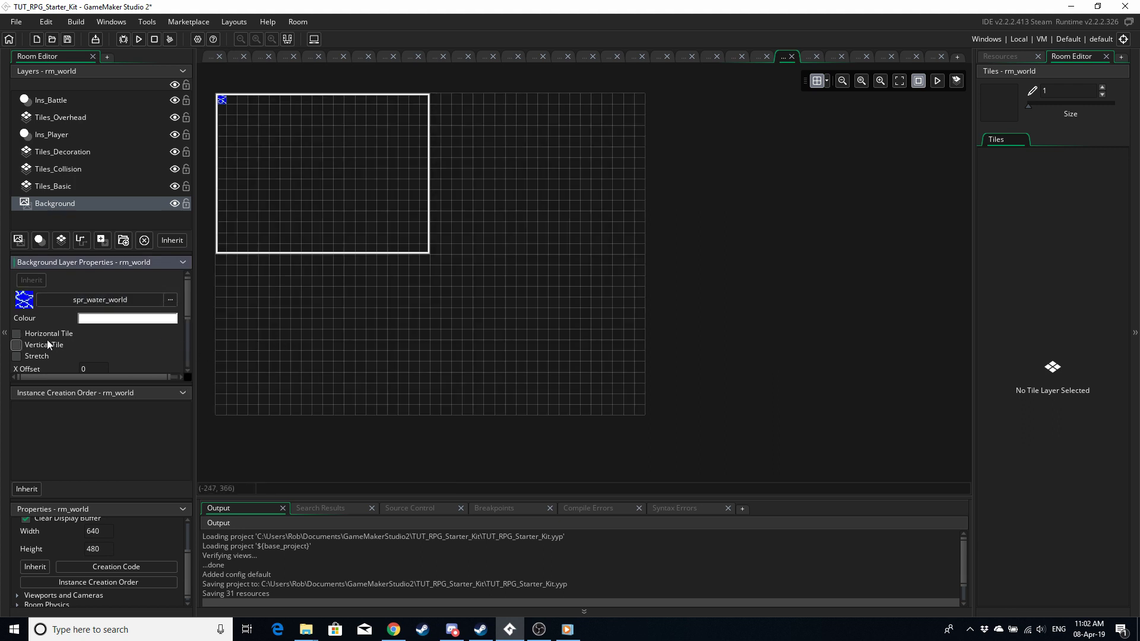
pyautogui.click(17, 334)
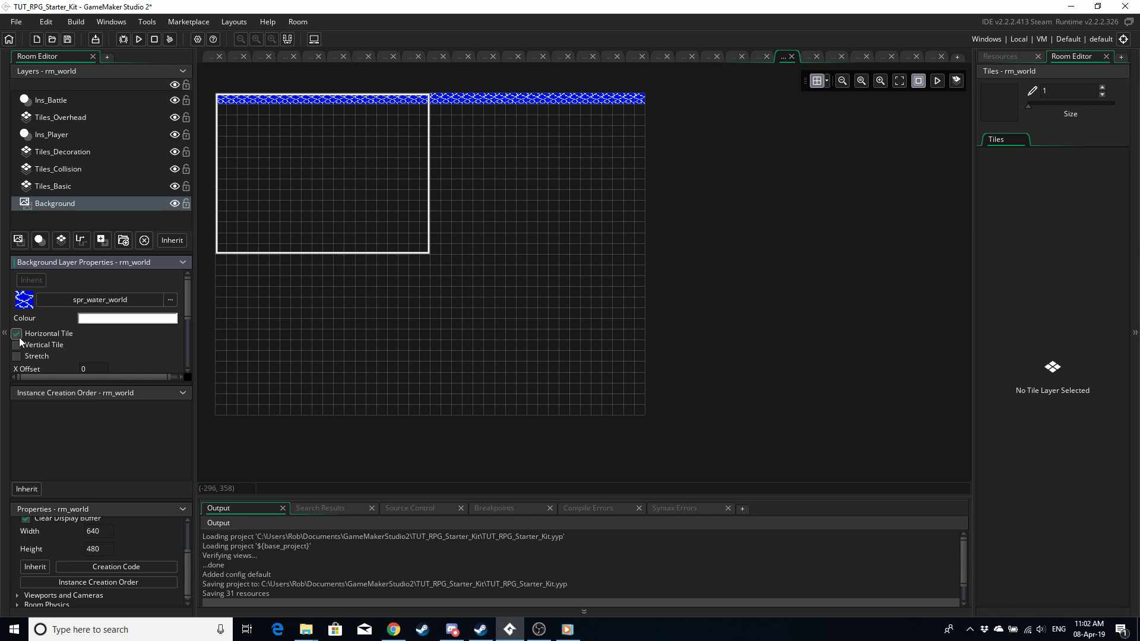
pyautogui.click(17, 345)
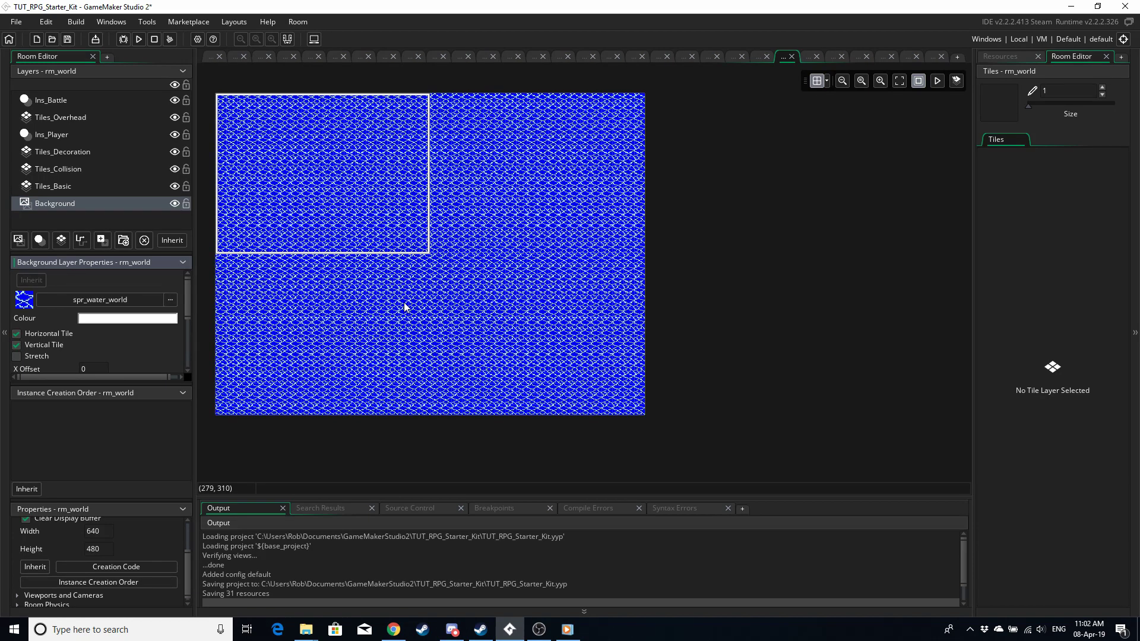
pyautogui.keyDown('shift'); pyautogui.hscroll(-2, 403, 308); pyautogui.keyUp('shift')
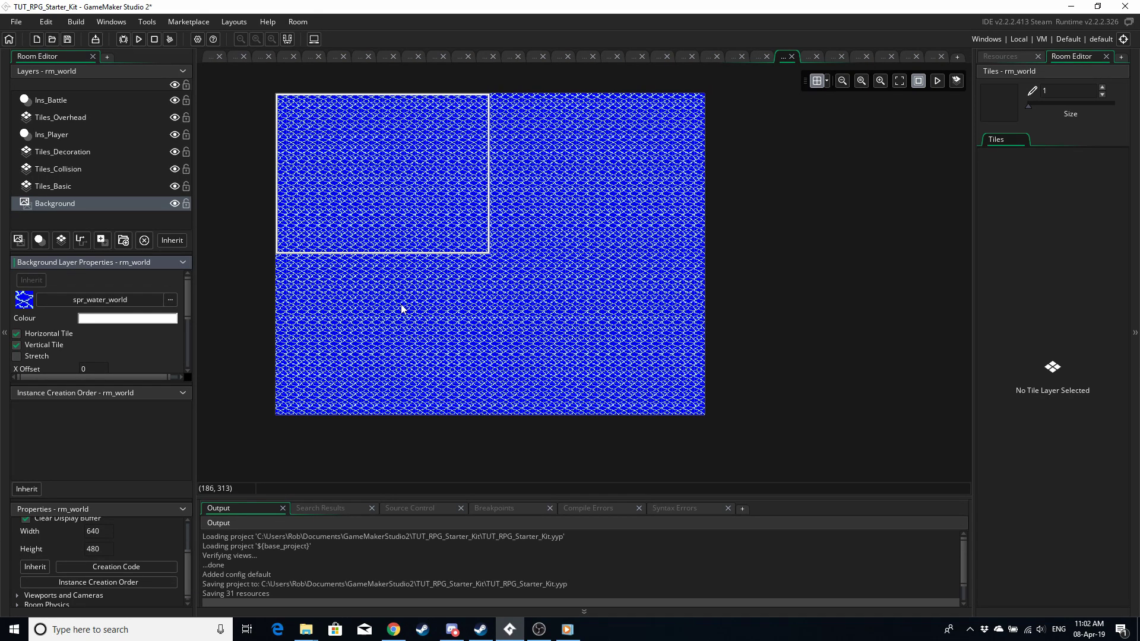
pyautogui.keyDown('shift'); pyautogui.hscroll(-2, 401, 309); pyautogui.keyUp('shift')
pyautogui.scroll(4, 402, 309)
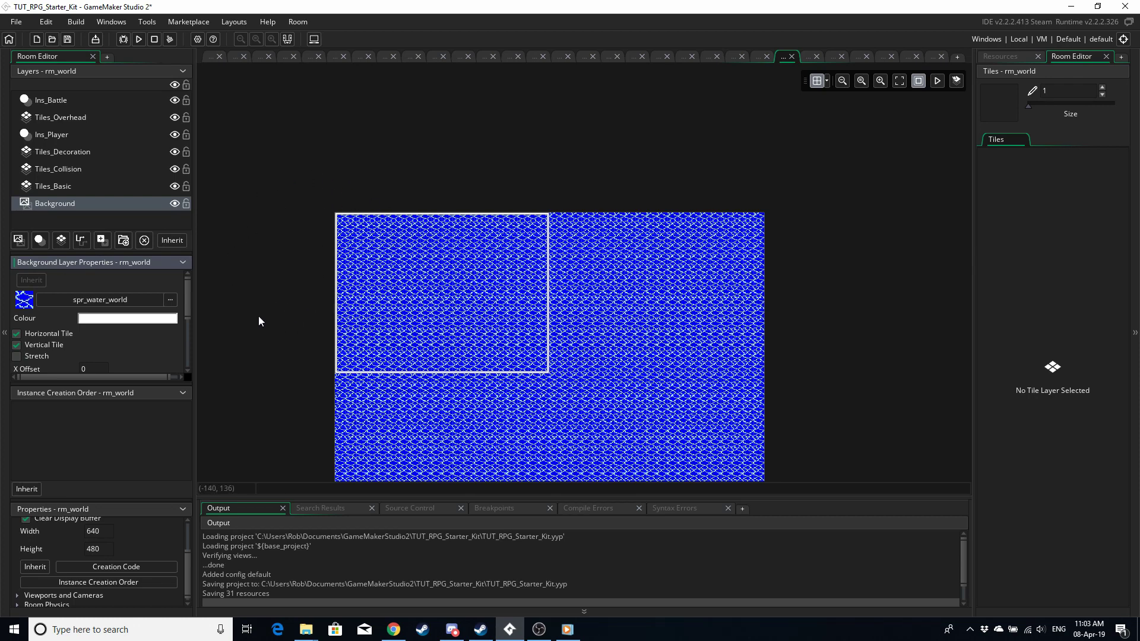
pyautogui.moveTo(222, 295); pyautogui.dragTo(282, 295, button='middle')
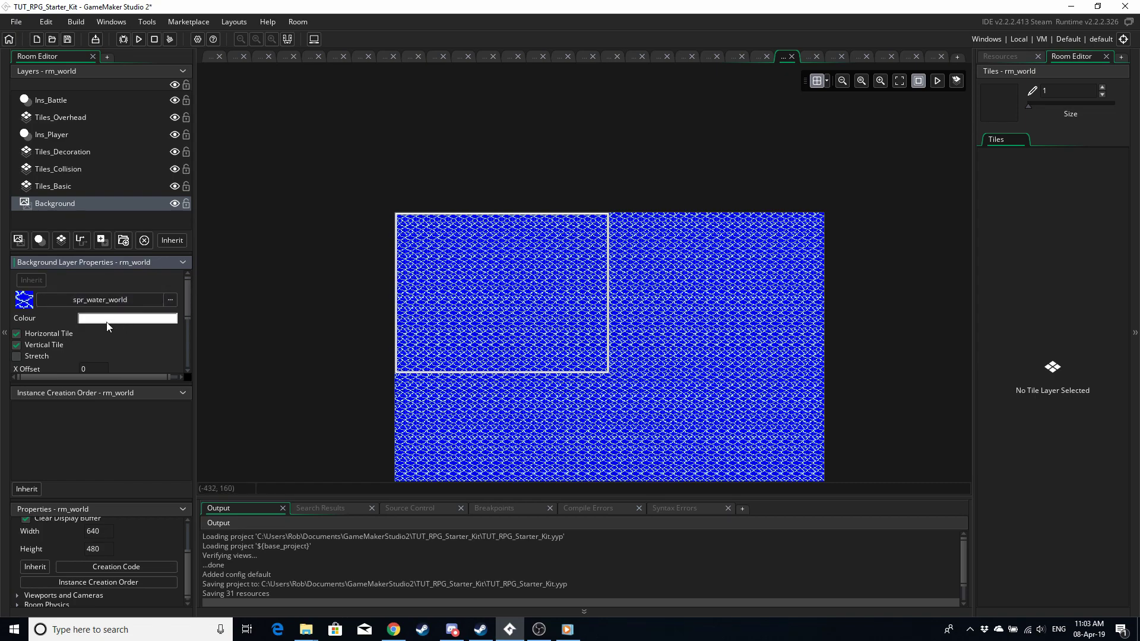
pyautogui.scroll(-4, 311, 241)
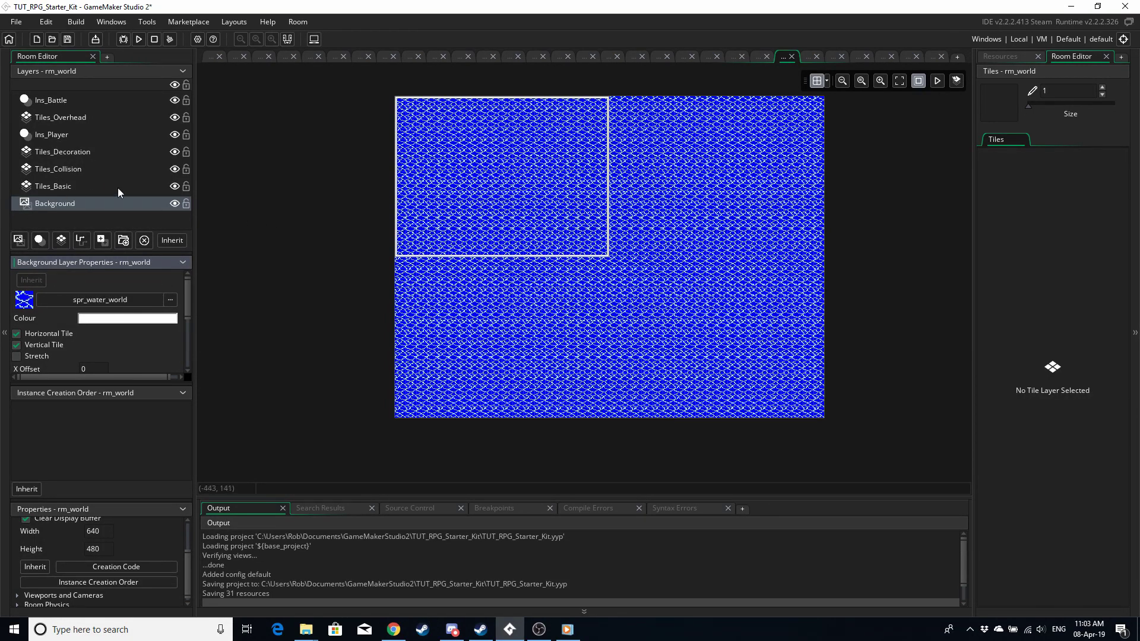
pyautogui.click(87, 169)
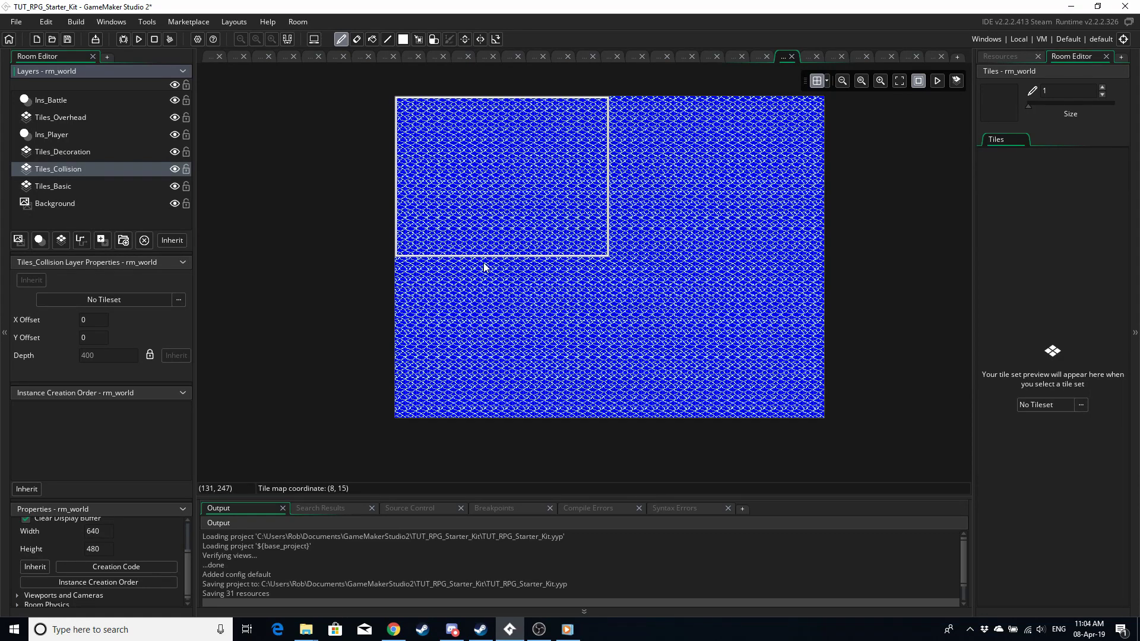
# - Change the sprite of rm_world's Background layer to spr_grass
pyautogui.click(74, 204)
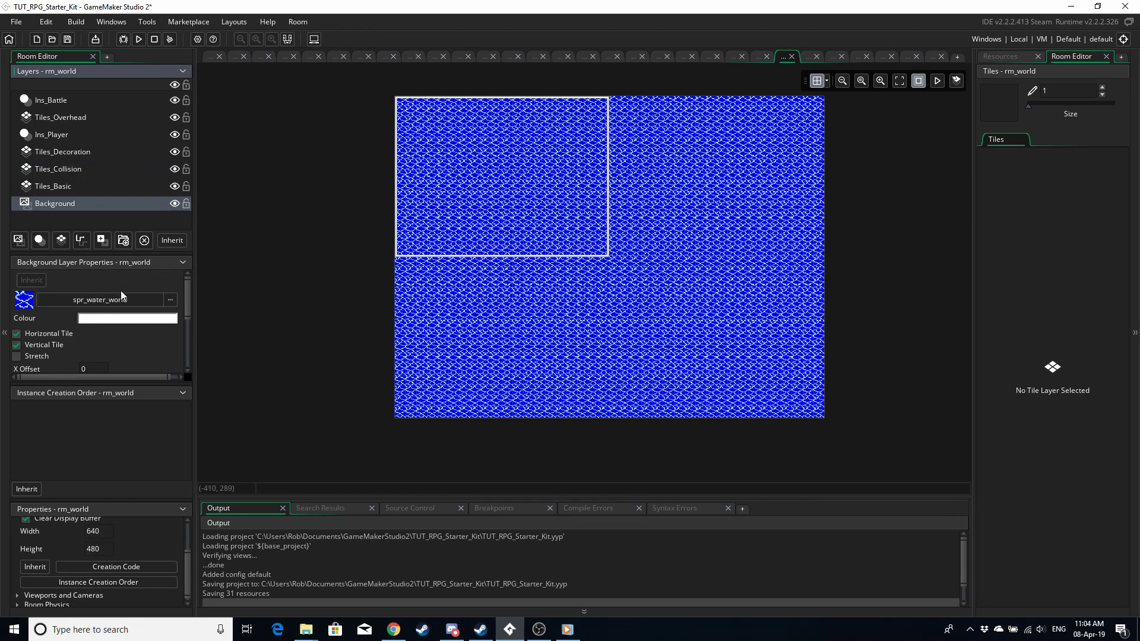
pyautogui.click(122, 297)
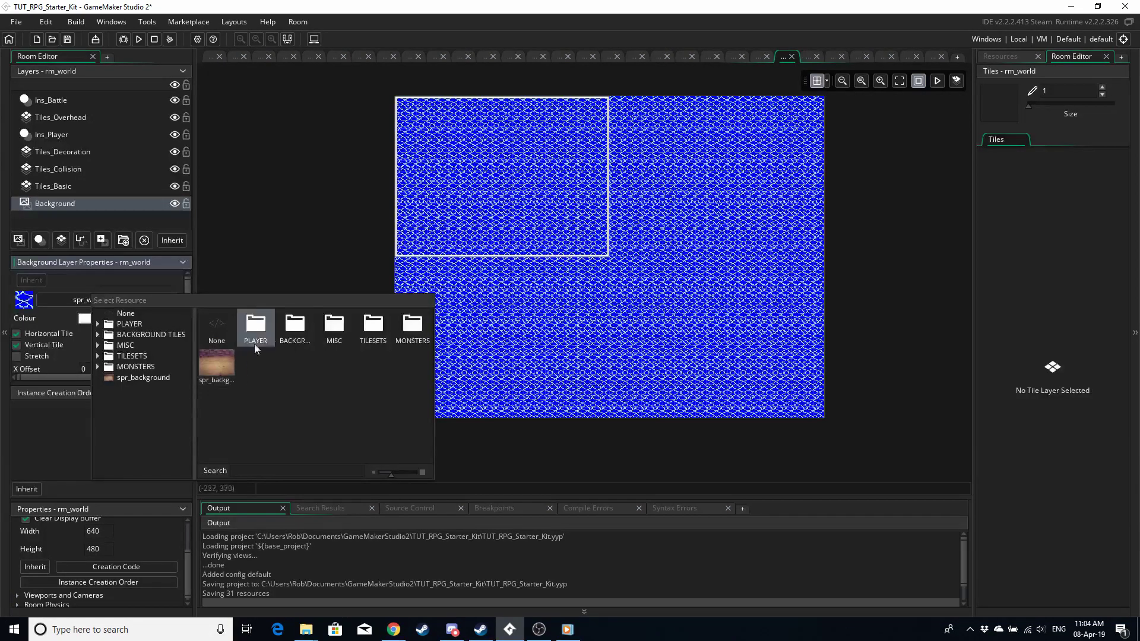
pyautogui.doubleClick(300, 331)
pyautogui.click(309, 335)
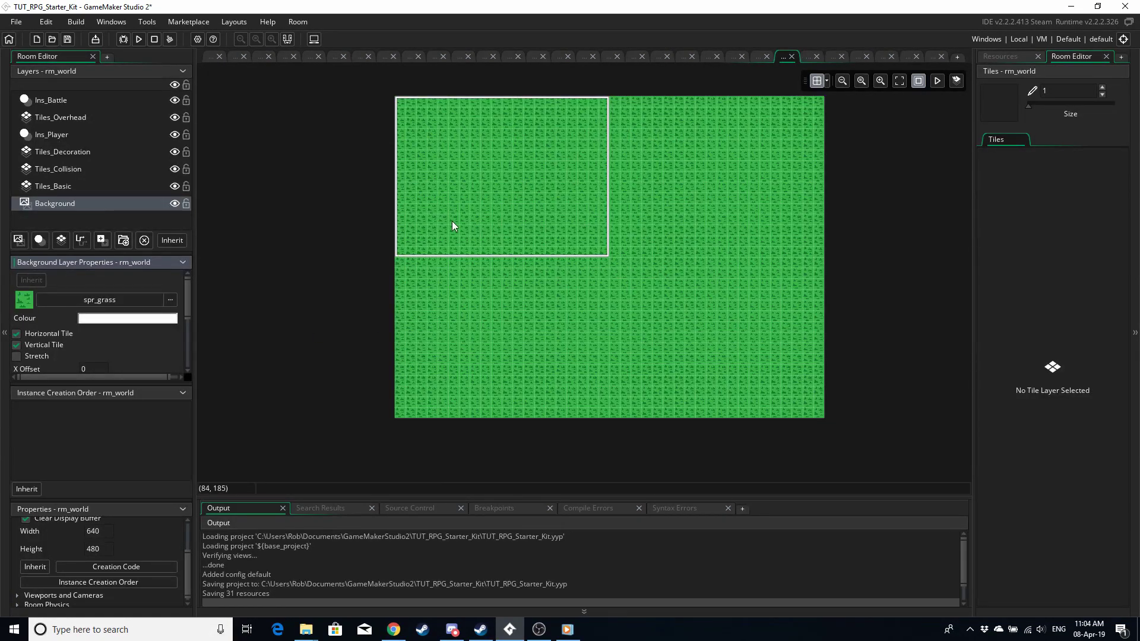
pyautogui.scroll(2, 448, 205)
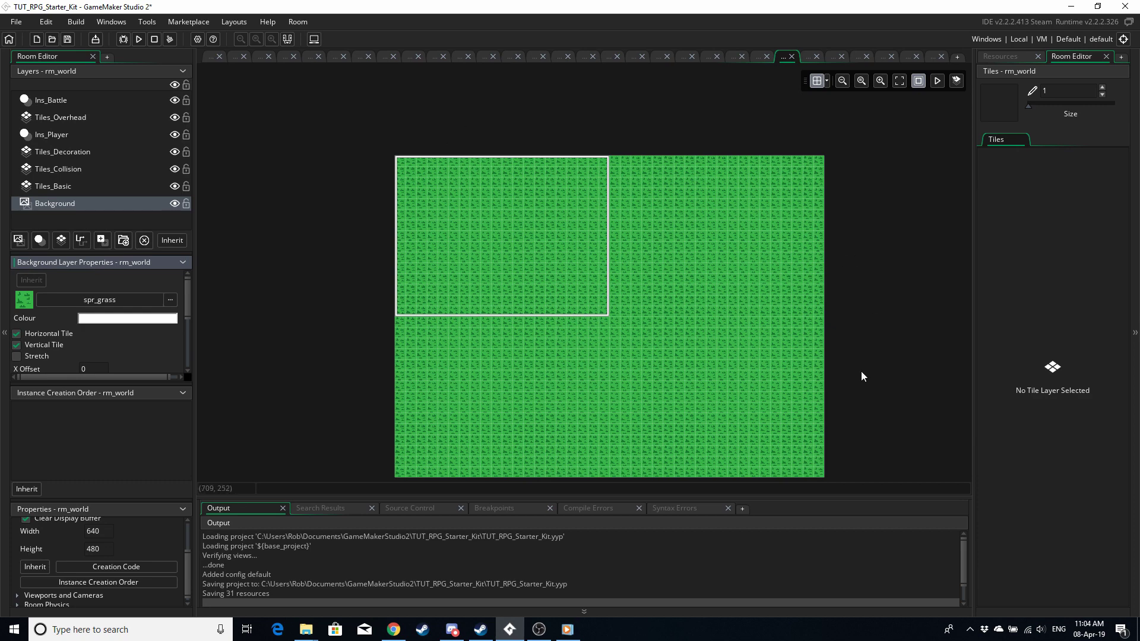
pyautogui.scroll(2, 477, 297)
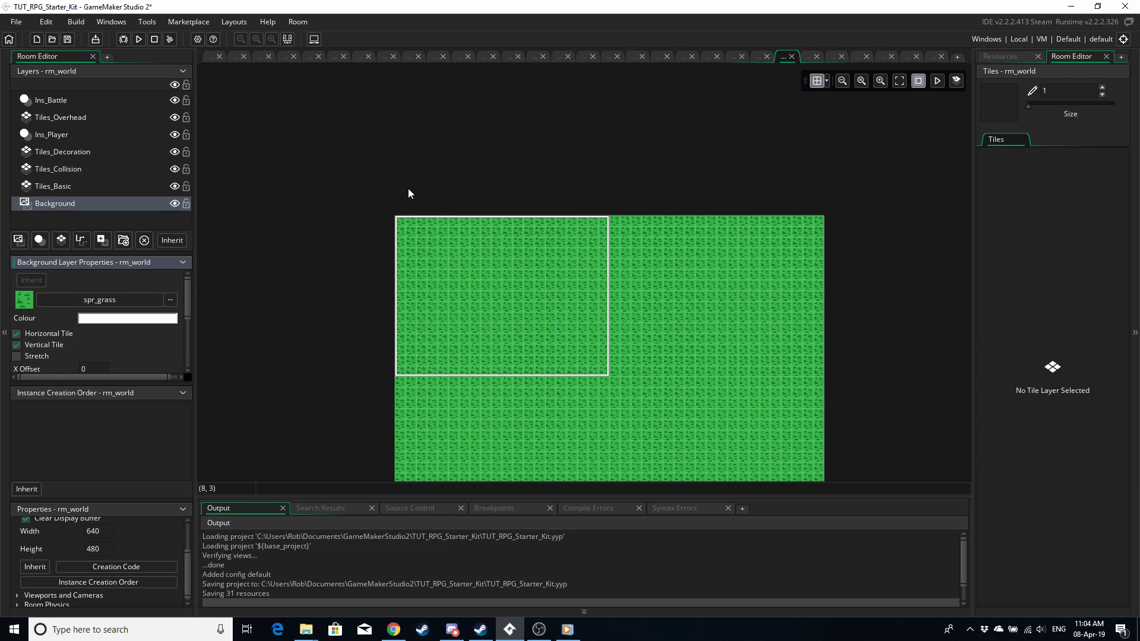
pyautogui.scroll(-2, 320, 185)
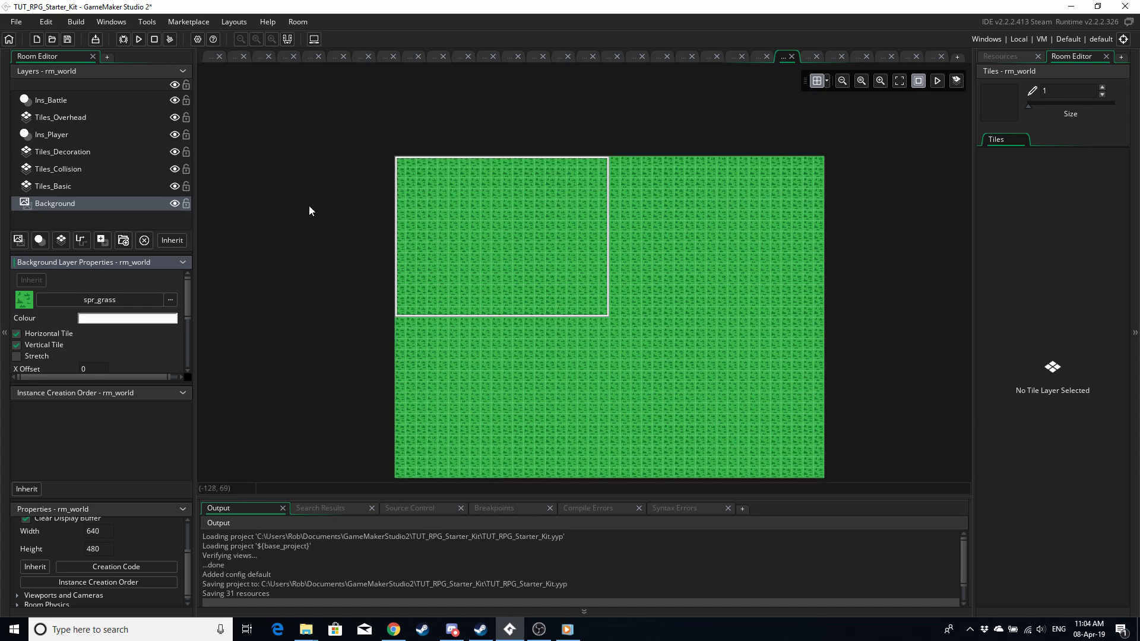
# - Switch the Background layer's sprite back to spr_water_world
pyautogui.click(134, 300)
pyautogui.doubleClick(303, 321)
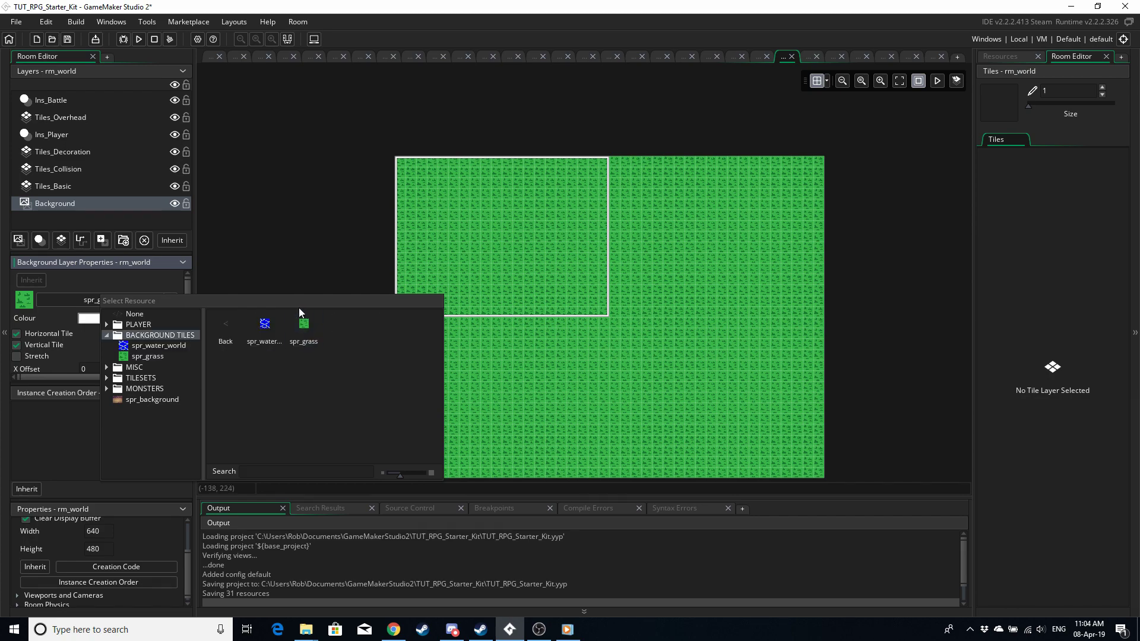
pyautogui.click(269, 324)
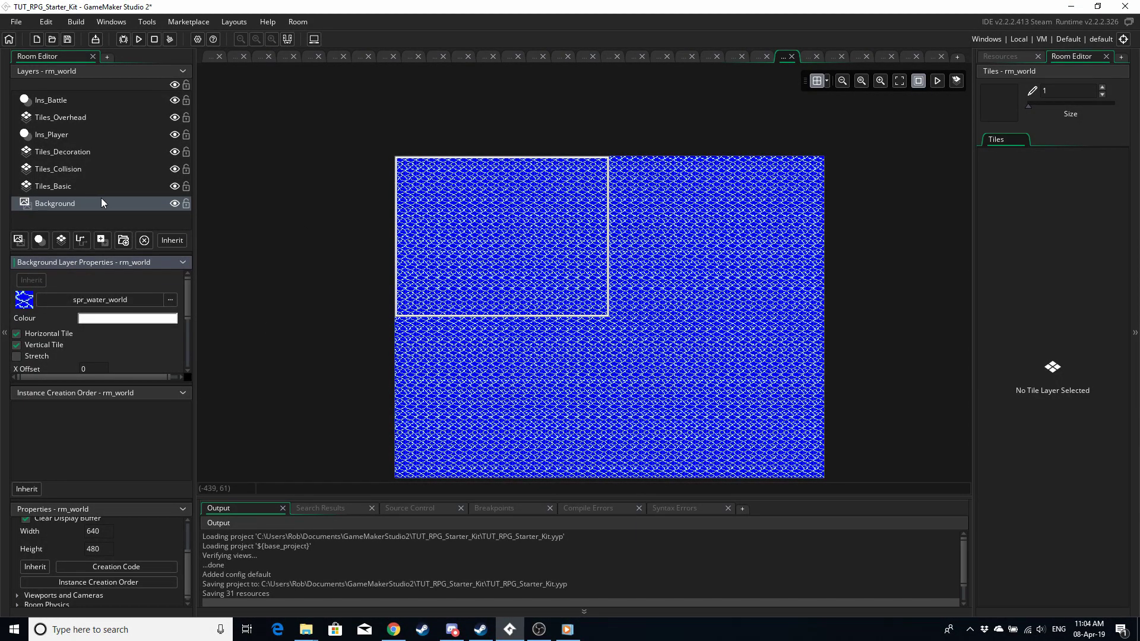
# - Lock all layers of rm_world and unlock only Tiles_Basic
pyautogui.click(187, 84)
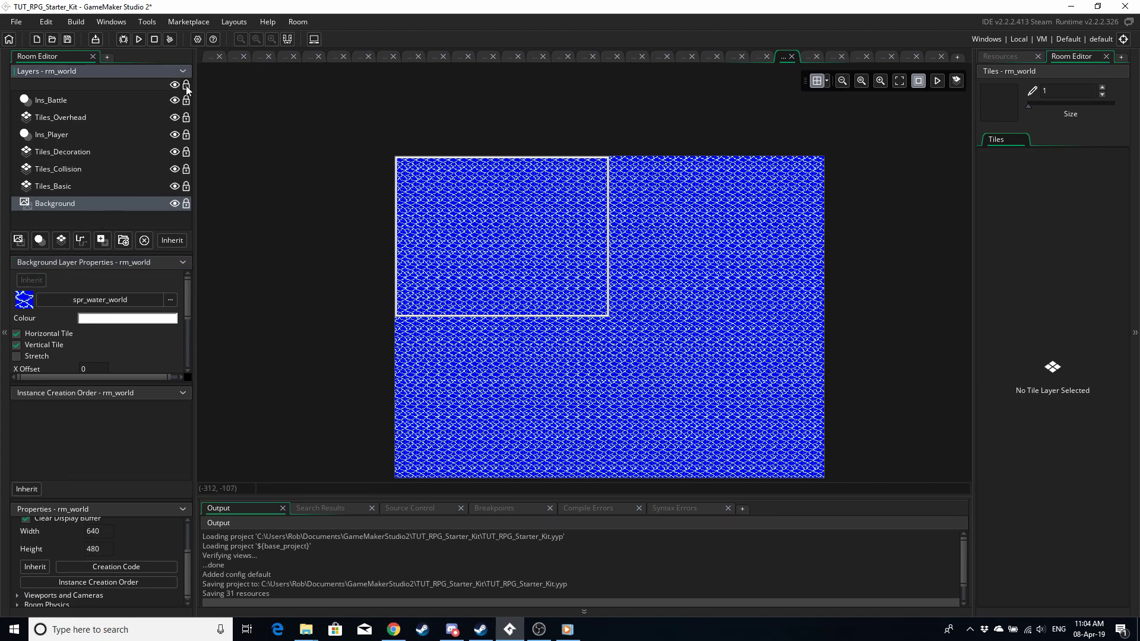
pyautogui.click(185, 187)
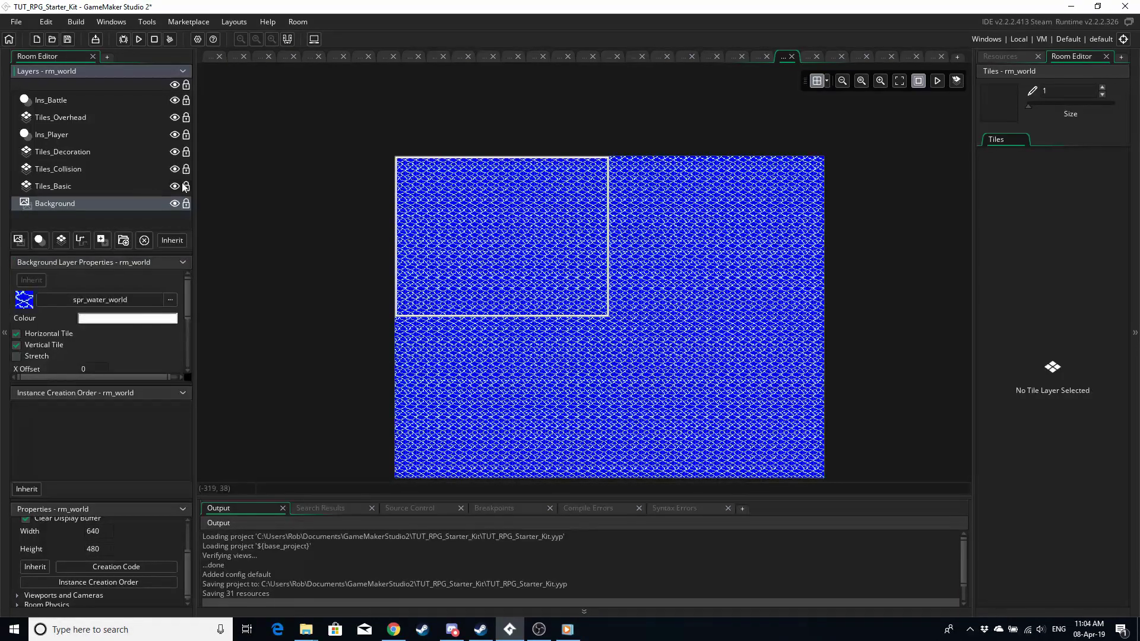
# - Assign the ts_world_map tile set to the Tiles_Basic layer
pyautogui.click(127, 189)
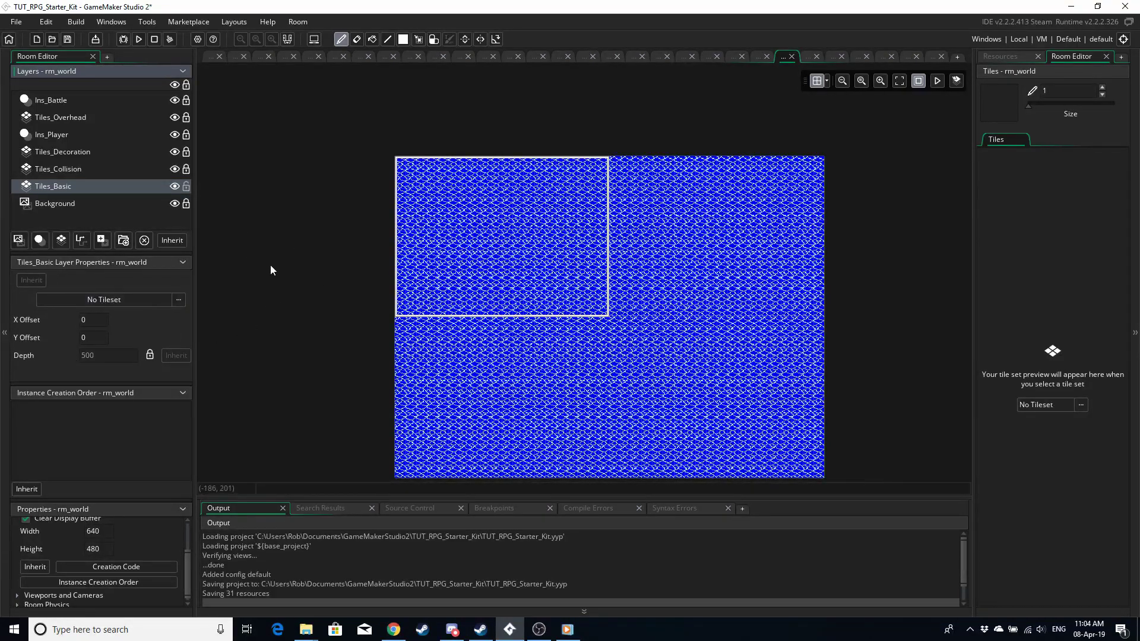
pyautogui.click(148, 298)
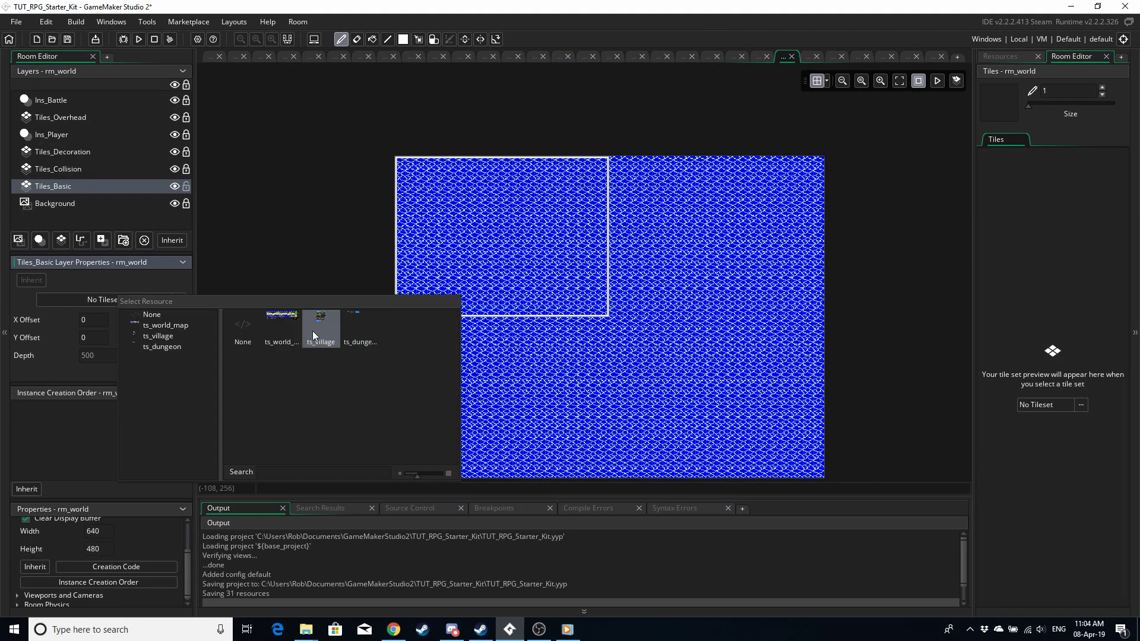
pyautogui.click(277, 333)
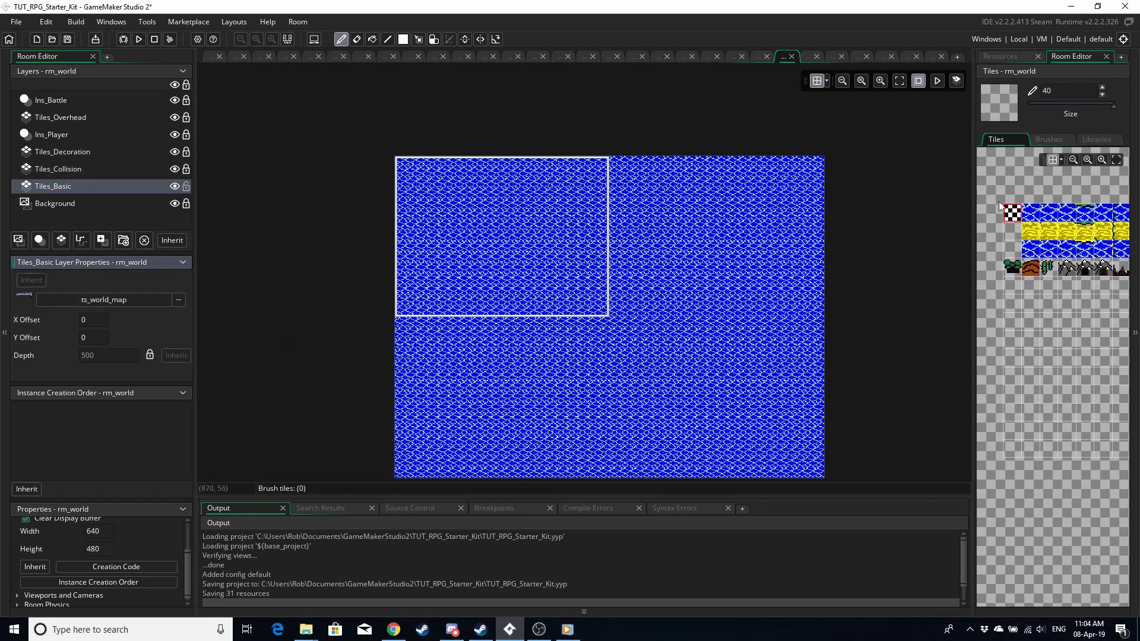
# - Paint a large grass landmass across the middle of the room on Tiles_Basic, using the plain grass tile and a brush size of 3
pyautogui.click(1008, 226)
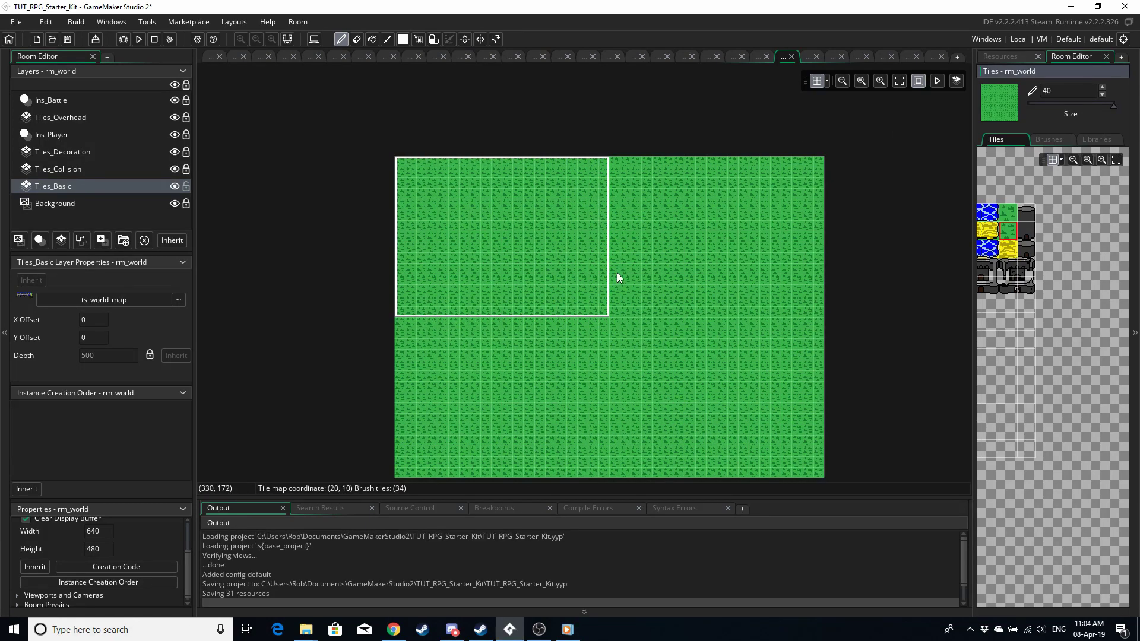
pyautogui.scroll(-2, 618, 278)
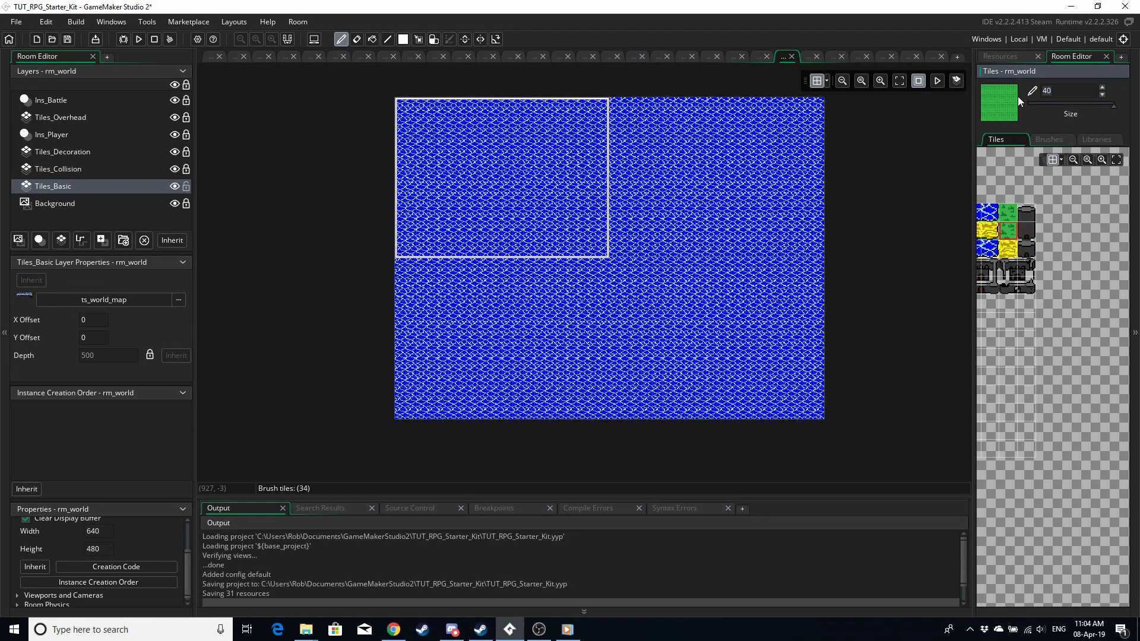
pyautogui.doubleClick(1075, 95)
pyautogui.write('3')
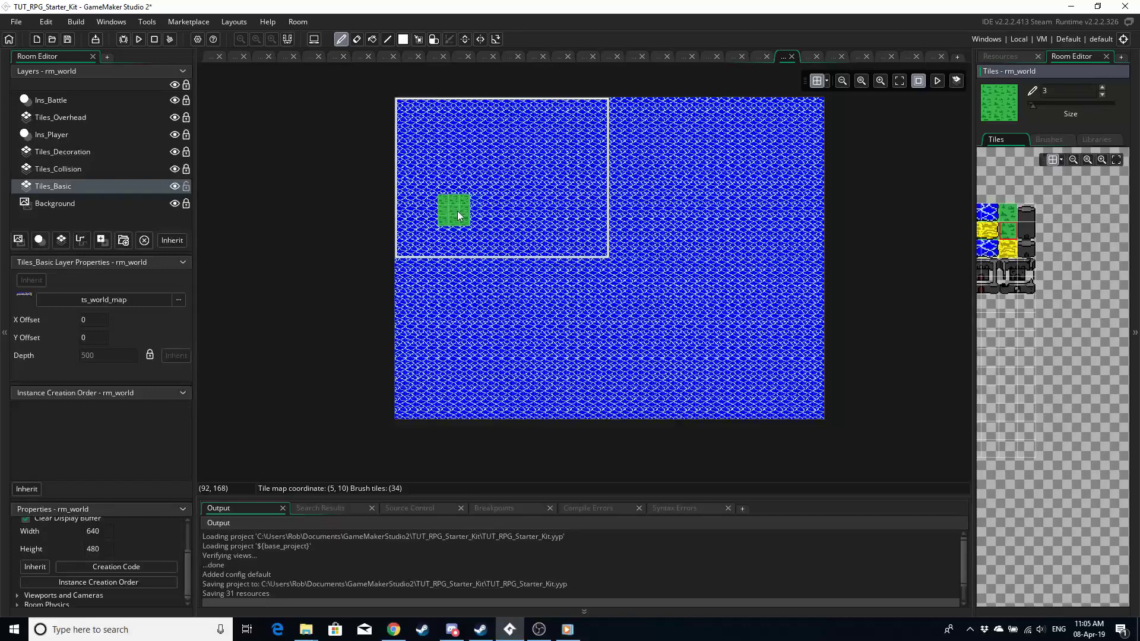
pyautogui.click(106, 521)
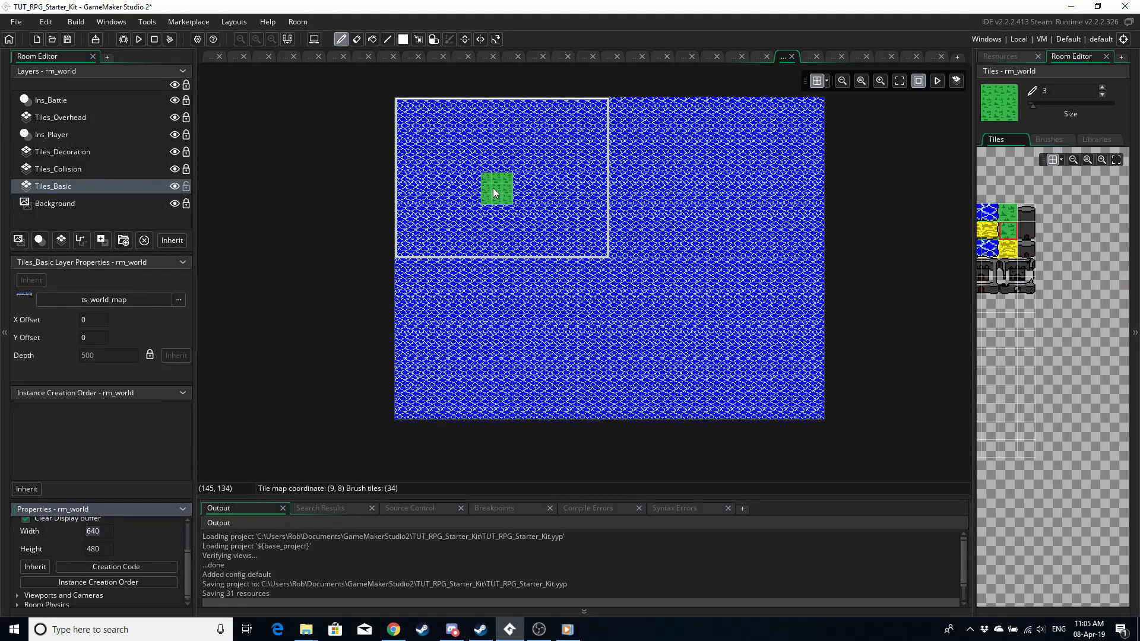
pyautogui.moveTo(504, 179)
pyautogui.mouseDown()
pyautogui.moveTo(491, 216)
pyautogui.moveTo(514, 178)
pyautogui.moveTo(478, 231)
pyautogui.moveTo(471, 214)
pyautogui.moveTo(532, 246)
pyautogui.moveTo(561, 321)
pyautogui.moveTo(515, 324)
pyautogui.moveTo(495, 303)
pyautogui.moveTo(505, 279)
pyautogui.moveTo(486, 311)
pyautogui.moveTo(622, 354)
pyautogui.moveTo(582, 361)
pyautogui.moveTo(580, 329)
pyautogui.moveTo(624, 289)
pyautogui.mouseUp()
pyautogui.moveTo(526, 215)
pyautogui.mouseDown()
pyautogui.moveTo(554, 277)
pyautogui.moveTo(648, 263)
pyautogui.moveTo(547, 223)
pyautogui.moveTo(581, 285)
pyautogui.mouseUp()
pyautogui.moveTo(542, 193)
pyautogui.mouseDown()
pyautogui.moveTo(629, 179)
pyautogui.moveTo(628, 163)
pyautogui.moveTo(546, 170)
pyautogui.moveTo(586, 159)
pyautogui.moveTo(555, 165)
pyautogui.moveTo(675, 276)
pyautogui.moveTo(654, 242)
pyautogui.moveTo(655, 345)
pyautogui.moveTo(695, 246)
pyautogui.moveTo(642, 178)
pyautogui.moveTo(689, 209)
pyautogui.moveTo(716, 293)
pyautogui.moveTo(651, 182)
pyautogui.mouseUp()
pyautogui.moveTo(724, 257)
pyautogui.mouseDown()
pyautogui.moveTo(741, 311)
pyautogui.moveTo(738, 199)
pyautogui.moveTo(634, 167)
pyautogui.moveTo(669, 161)
pyautogui.moveTo(745, 289)
pyautogui.moveTo(674, 350)
pyautogui.moveTo(703, 303)
pyautogui.mouseUp()
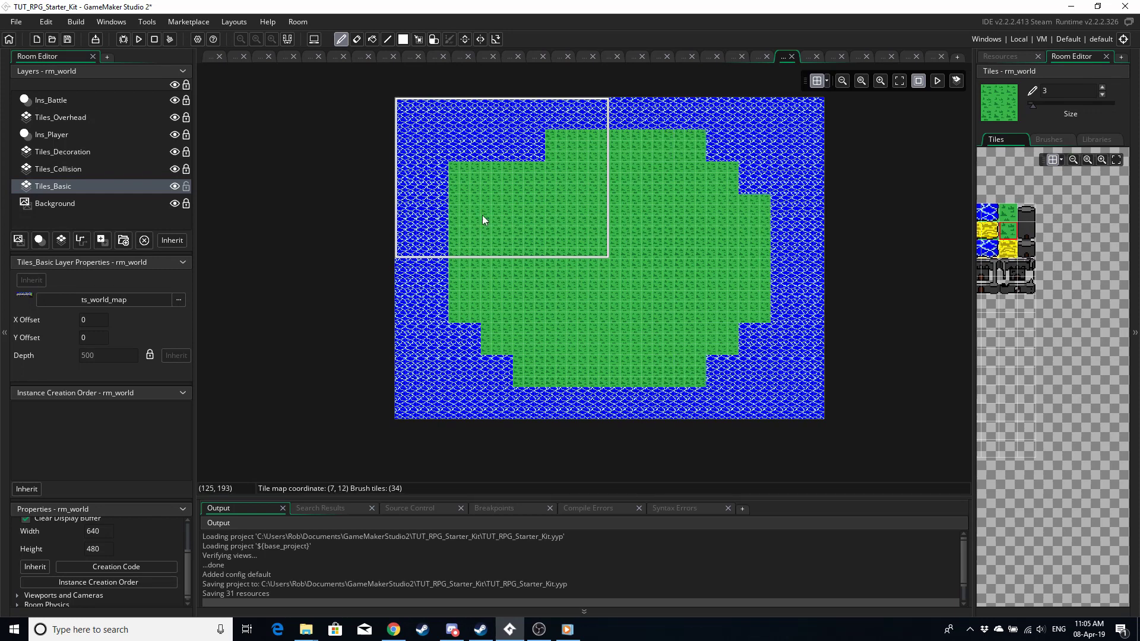
pyautogui.moveTo(457, 176)
pyautogui.mouseDown()
pyautogui.moveTo(533, 154)
pyautogui.moveTo(456, 210)
pyautogui.moveTo(445, 289)
pyautogui.moveTo(439, 213)
pyautogui.moveTo(438, 310)
pyautogui.moveTo(552, 359)
pyautogui.mouseUp()
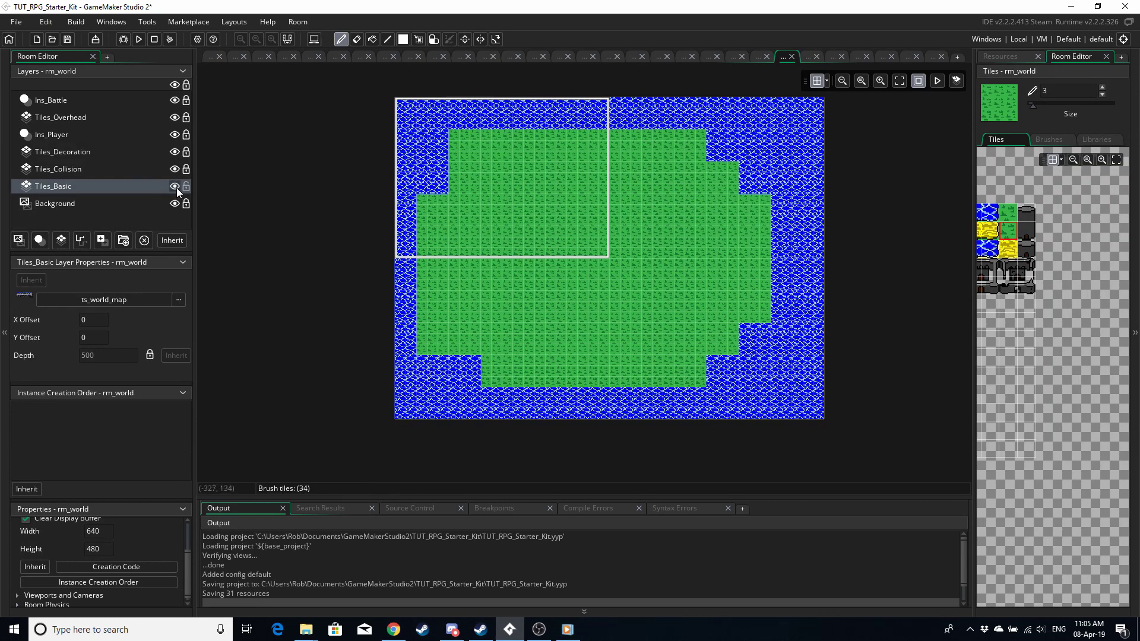
# - Make Tiles_Collision the only unlocked layer and assign the ts_world_map tile set to it
pyautogui.click(134, 169)
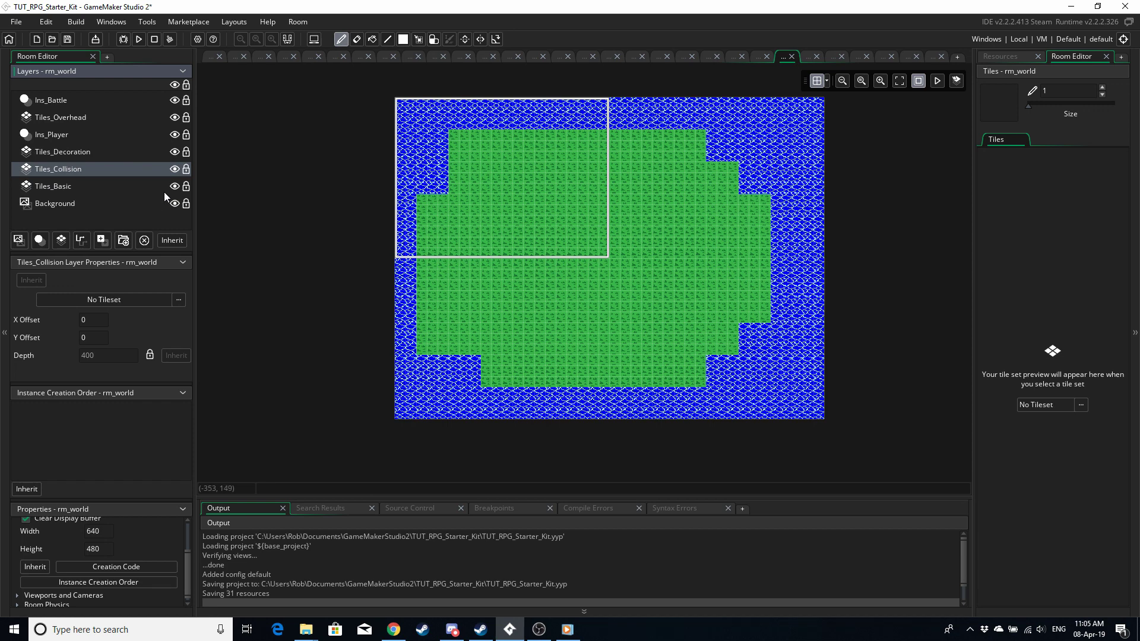
pyautogui.click(186, 170)
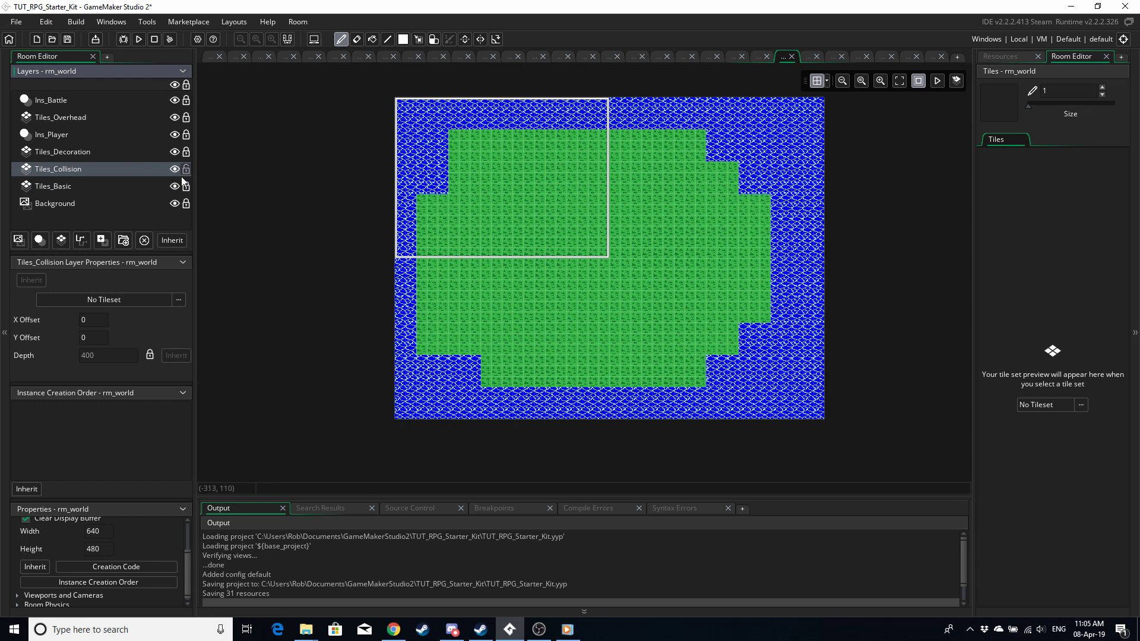
pyautogui.click(120, 299)
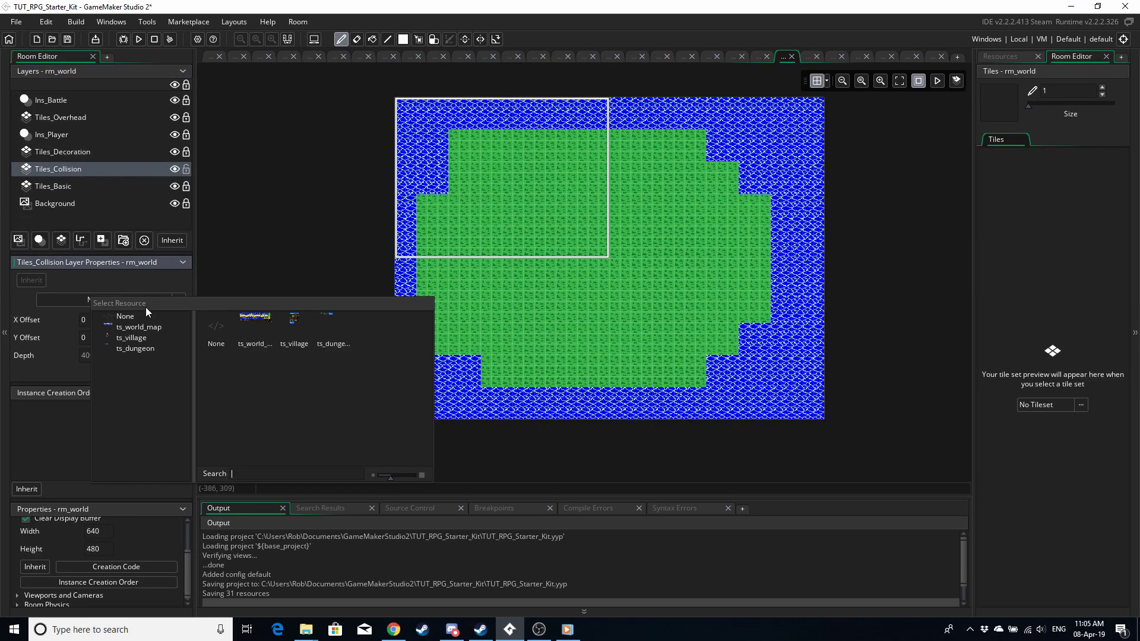
pyautogui.click(272, 329)
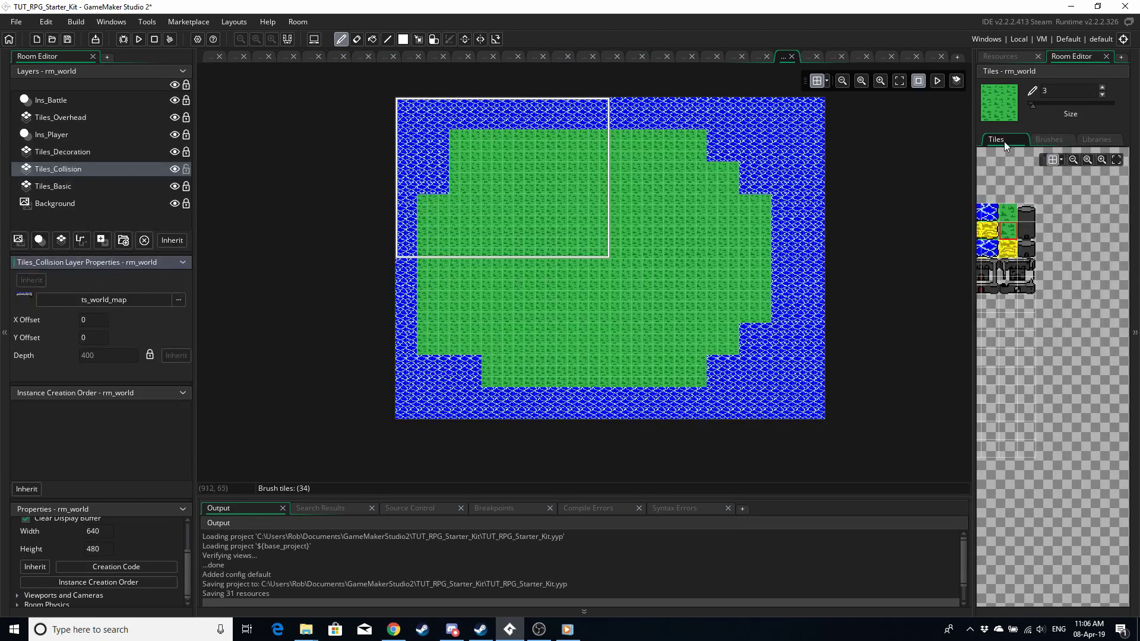
# - Activate the Auto Tile tool with the Water (Grass) template and set its brush size to 1
pyautogui.click(794, 179)
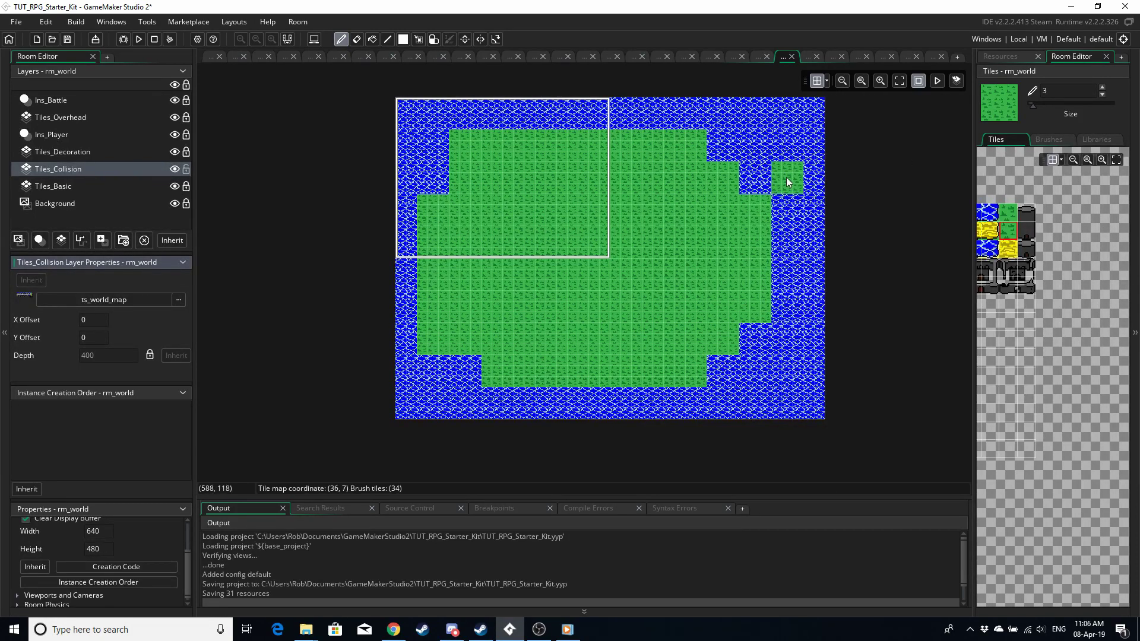
pyautogui.rightClick(741, 176)
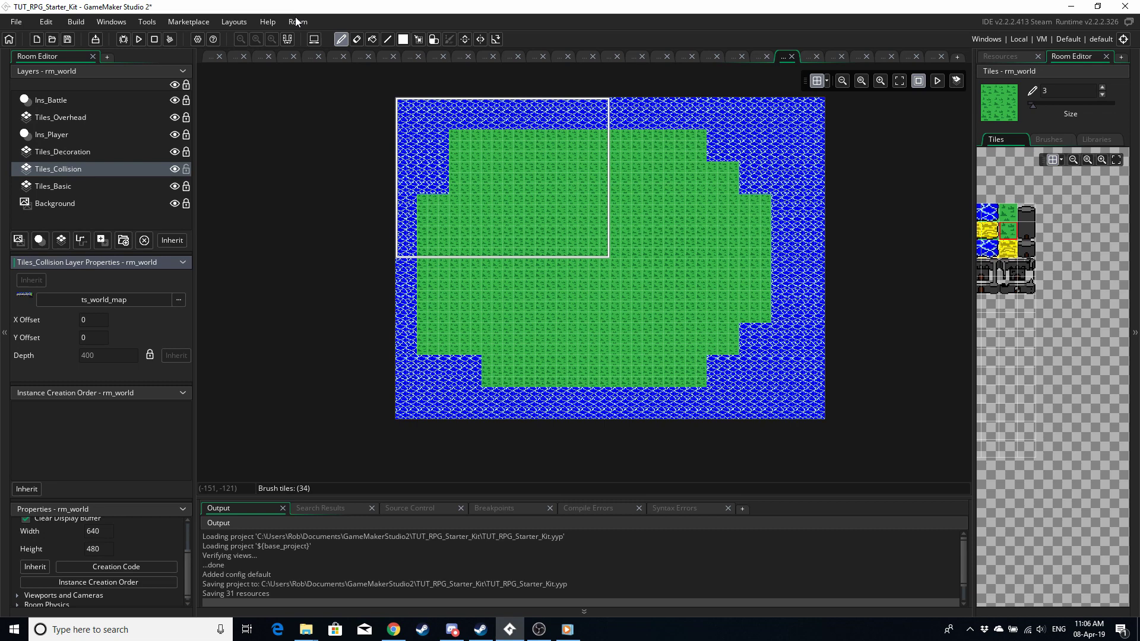
pyautogui.click(433, 40)
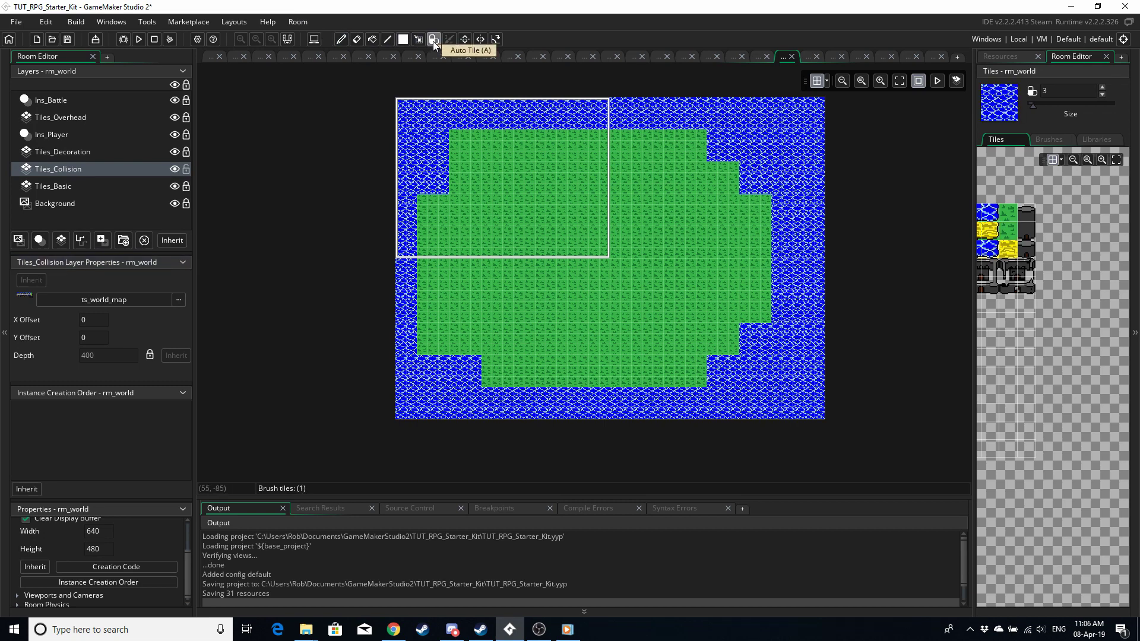
pyautogui.click(1094, 140)
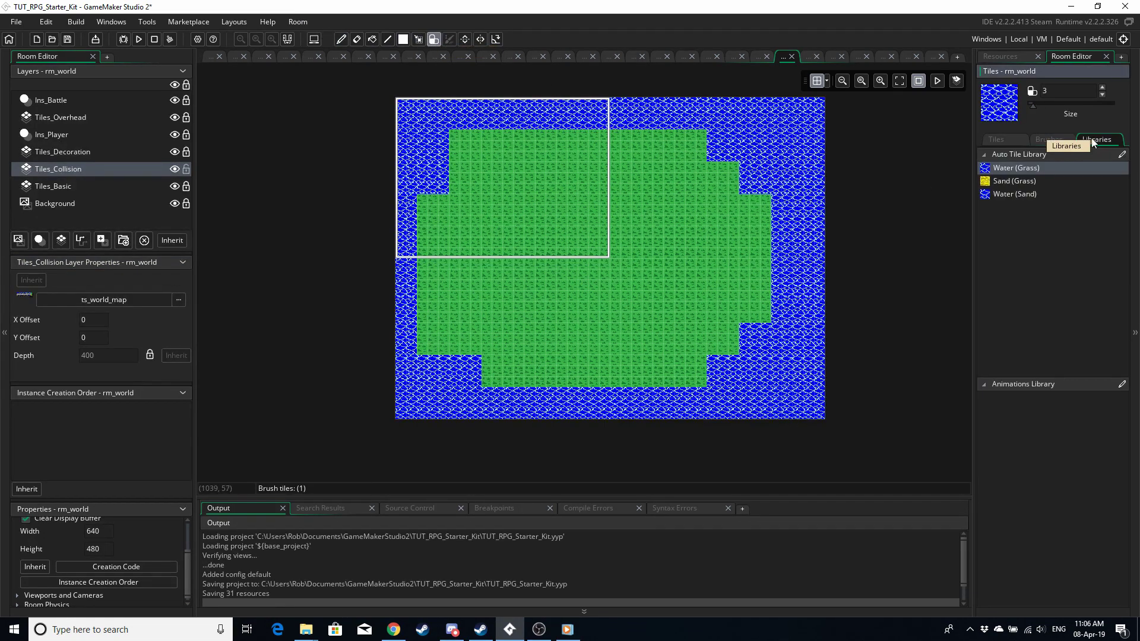
pyautogui.click(1011, 181)
pyautogui.click(1012, 193)
pyautogui.click(1014, 182)
pyautogui.click(1018, 168)
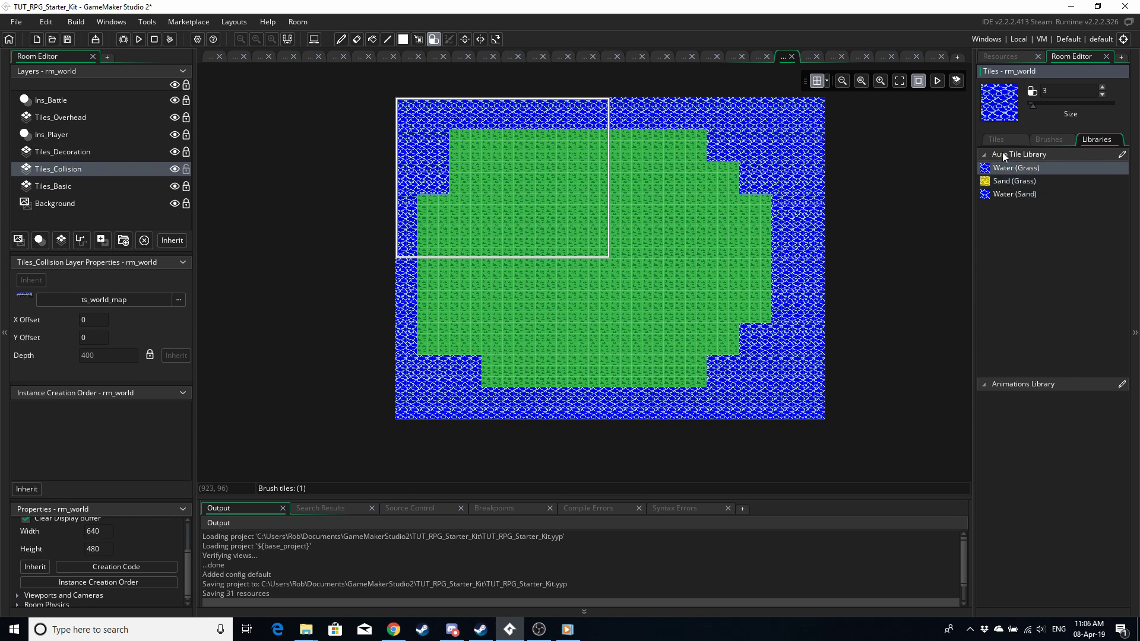
pyautogui.click(1102, 94)
pyautogui.click(1102, 94)
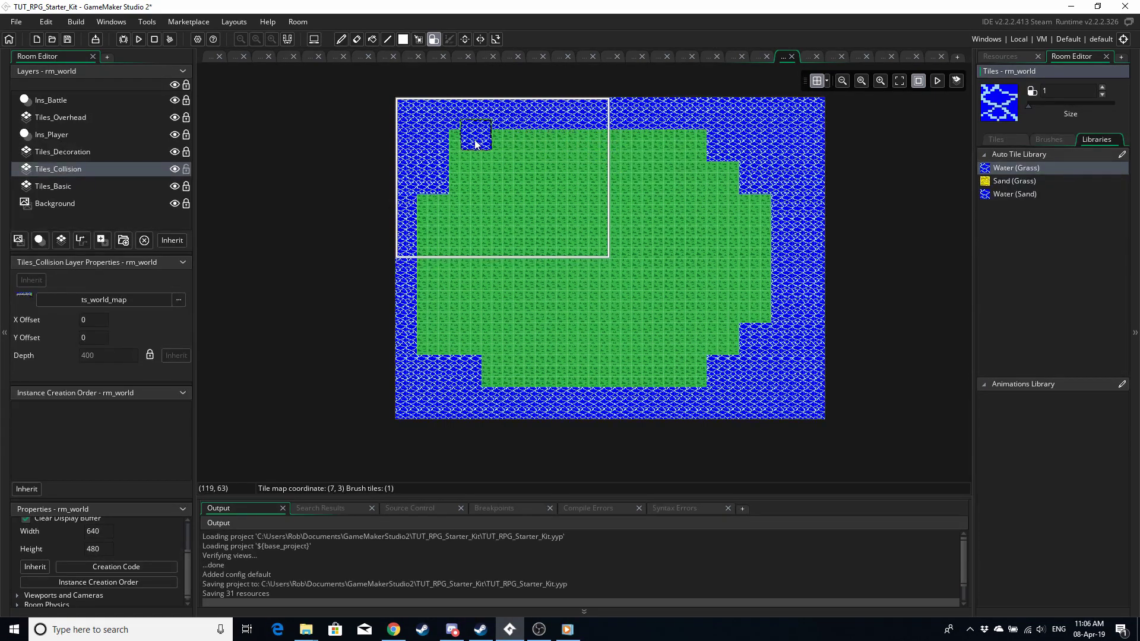
# - Paint an irregular Water (Grass) auto-tile coastline along the landmass's upper and right edges on Tiles_Collision
pyautogui.moveTo(444, 124)
pyautogui.mouseDown()
pyautogui.moveTo(693, 134)
pyautogui.moveTo(724, 152)
pyautogui.moveTo(705, 156)
pyautogui.moveTo(730, 172)
pyautogui.moveTo(670, 155)
pyautogui.moveTo(617, 158)
pyautogui.moveTo(712, 165)
pyautogui.moveTo(761, 190)
pyautogui.moveTo(775, 243)
pyautogui.moveTo(766, 285)
pyautogui.moveTo(753, 289)
pyautogui.moveTo(752, 256)
pyautogui.moveTo(767, 317)
pyautogui.moveTo(727, 355)
pyautogui.moveTo(768, 314)
pyautogui.mouseUp()
pyautogui.keyDown('ctrl'); pyautogui.scroll(5, 797, 305); pyautogui.keyUp('ctrl')
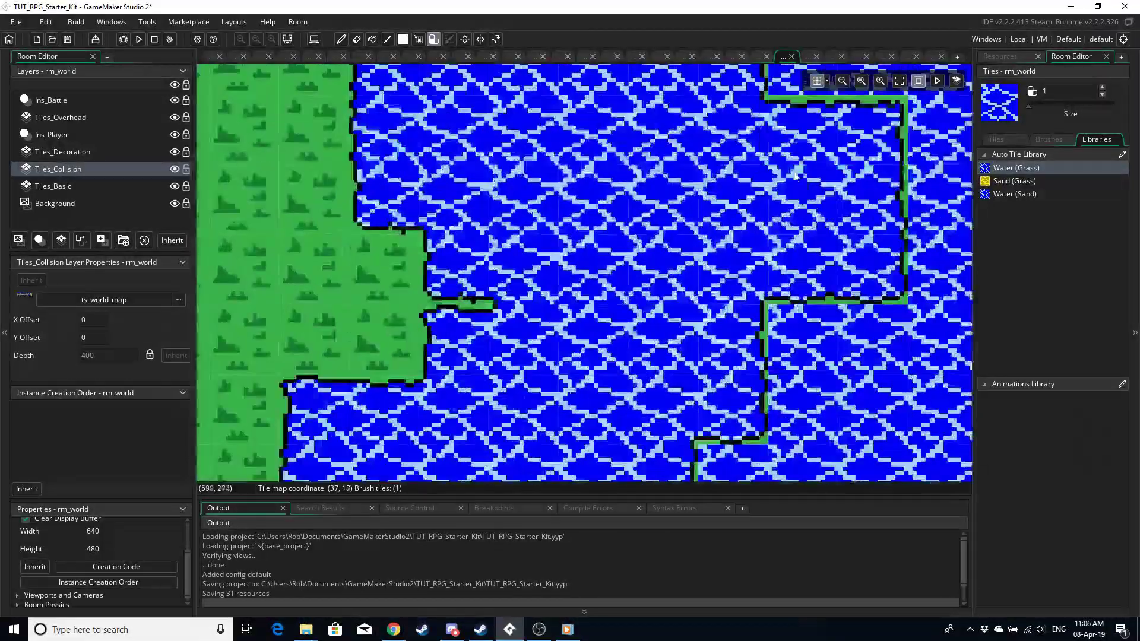
pyautogui.moveTo(714, 351)
pyautogui.mouseDown()
pyautogui.moveTo(653, 328)
pyautogui.moveTo(718, 188)
pyautogui.mouseUp()
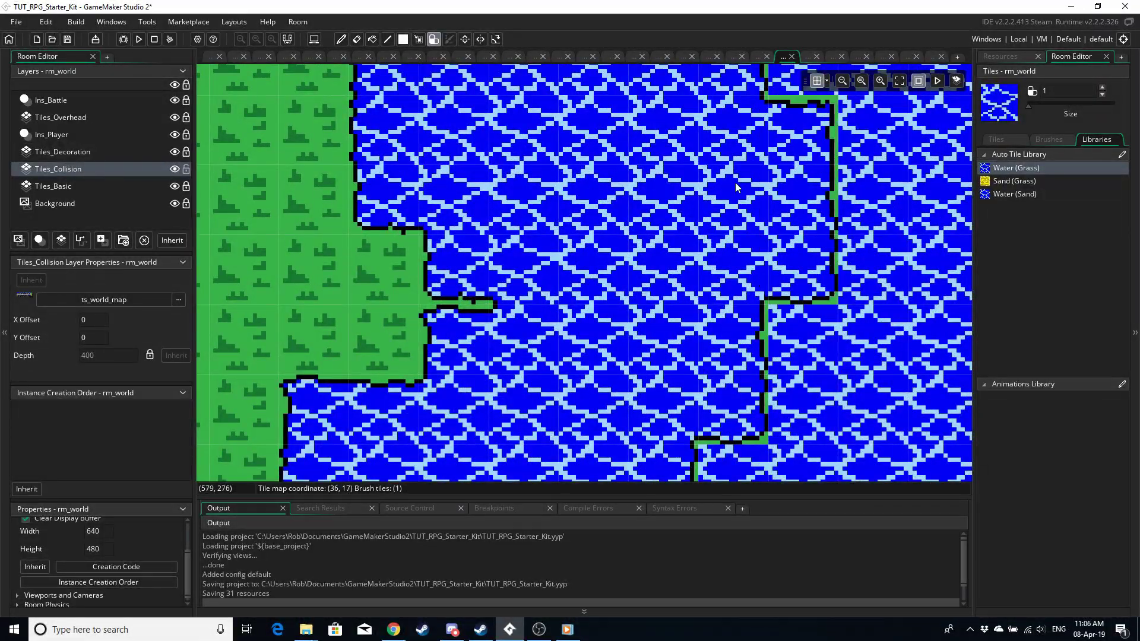
pyautogui.keyDown('ctrl'); pyautogui.scroll(-5, 734, 212); pyautogui.keyUp('ctrl')
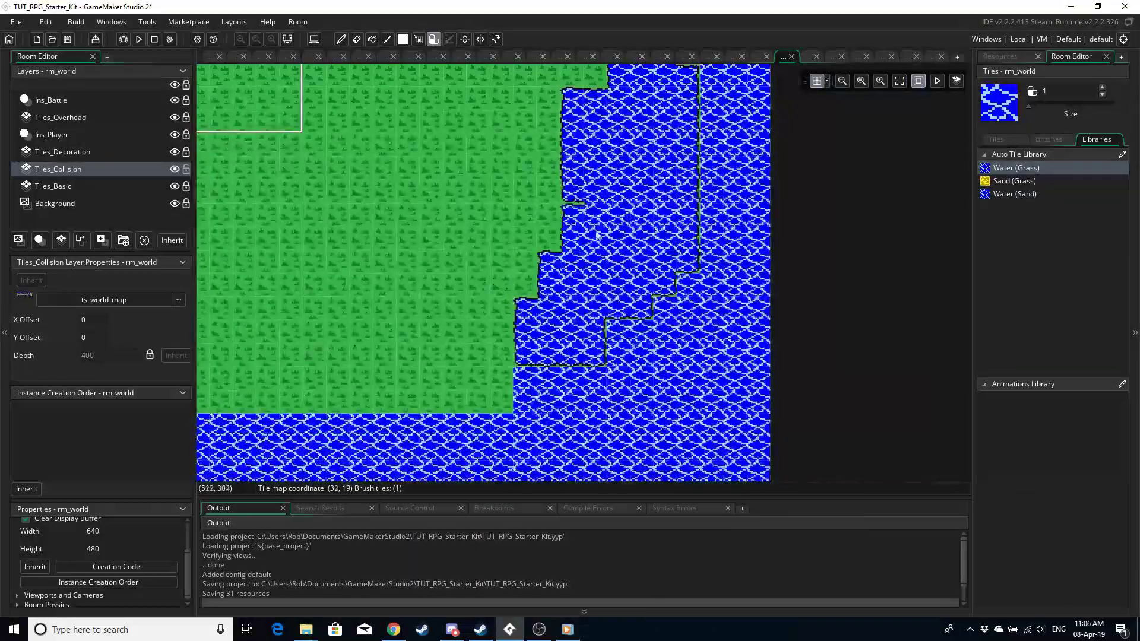
# - Continue the Water (Grass) auto-tile coastline along the landmass's lower and left edges
pyautogui.moveTo(536, 347)
pyautogui.mouseDown()
pyautogui.moveTo(508, 384)
pyautogui.moveTo(458, 408)
pyautogui.moveTo(433, 411)
pyautogui.moveTo(429, 382)
pyautogui.moveTo(536, 413)
pyautogui.moveTo(446, 406)
pyautogui.moveTo(429, 375)
pyautogui.moveTo(397, 396)
pyautogui.moveTo(346, 394)
pyautogui.mouseUp()
pyautogui.keyDown('ctrl'); pyautogui.scroll(3, 442, 404); pyautogui.keyUp('ctrl')
pyautogui.keyDown('shift'); pyautogui.hscroll(-2, 346, 394); pyautogui.keyUp('shift')
pyautogui.moveTo(418, 410)
pyautogui.mouseDown()
pyautogui.moveTo(356, 358)
pyautogui.moveTo(382, 378)
pyautogui.moveTo(403, 375)
pyautogui.moveTo(343, 340)
pyautogui.moveTo(363, 310)
pyautogui.moveTo(329, 285)
pyautogui.moveTo(348, 238)
pyautogui.moveTo(391, 203)
pyautogui.moveTo(399, 258)
pyautogui.moveTo(403, 162)
pyautogui.moveTo(398, 194)
pyautogui.moveTo(449, 222)
pyautogui.moveTo(397, 284)
pyautogui.moveTo(467, 224)
pyautogui.mouseUp()
pyautogui.keyDown('shift'); pyautogui.hscroll(-1, 386, 384); pyautogui.keyUp('shift')
pyautogui.keyDown('shift'); pyautogui.hscroll(-1, 349, 242); pyautogui.keyUp('shift')
# - Refine the landmass's upper-left coast and trim its upper edge with Water (Grass) auto tiles
pyautogui.scroll(1, 386, 199)
pyautogui.scroll(2, 406, 167)
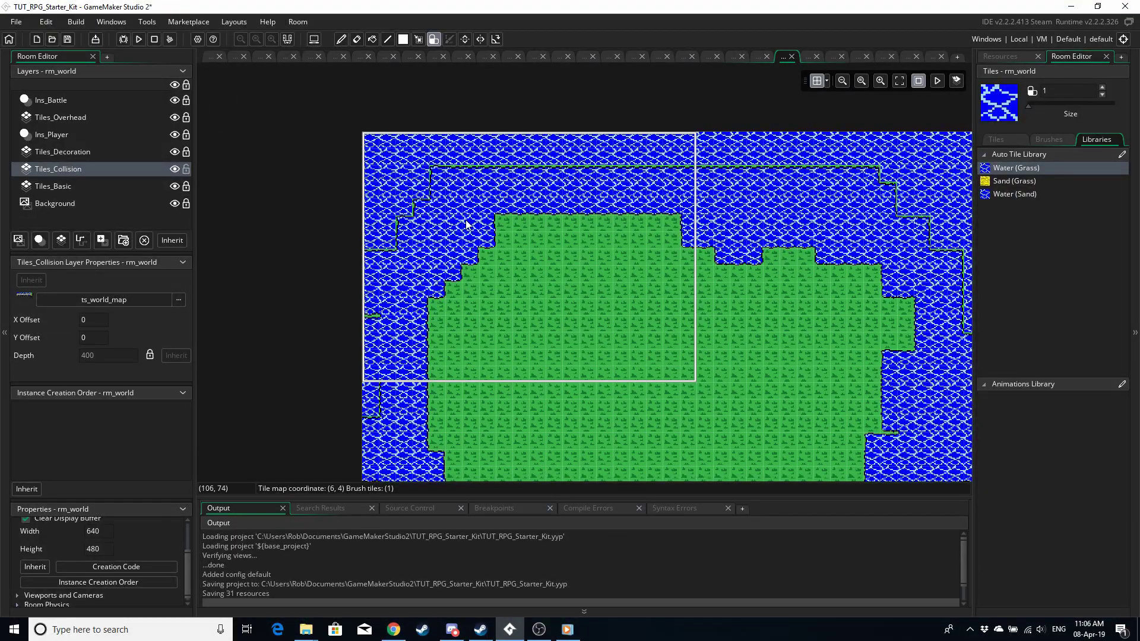
pyautogui.moveTo(423, 283)
pyautogui.mouseDown()
pyautogui.moveTo(418, 313)
pyautogui.moveTo(392, 318)
pyautogui.moveTo(398, 290)
pyautogui.mouseUp()
pyautogui.moveTo(690, 194)
pyautogui.mouseDown()
pyautogui.moveTo(670, 215)
pyautogui.moveTo(640, 223)
pyautogui.mouseUp()
pyautogui.scroll(-3, 653, 224)
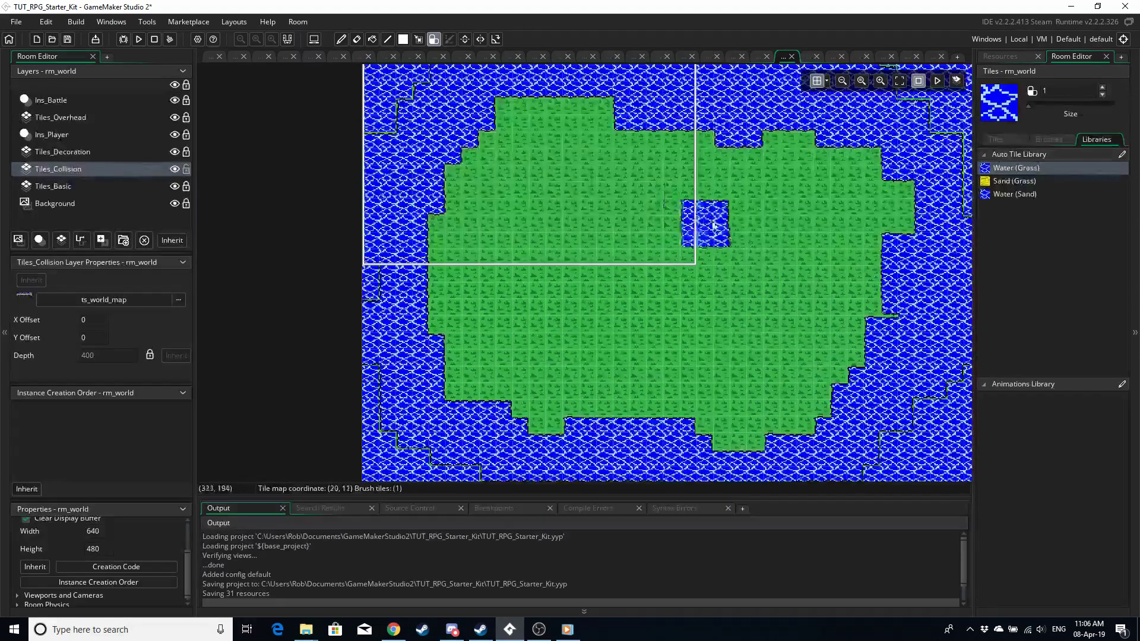
pyautogui.scroll(2, 831, 224)
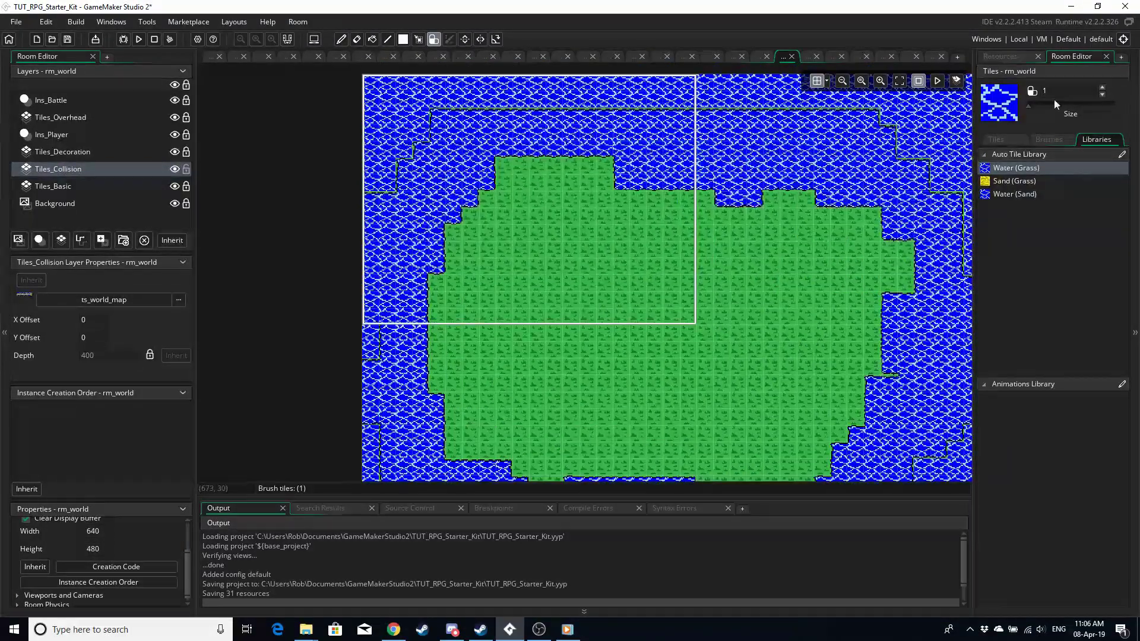
pyautogui.click(1008, 57)
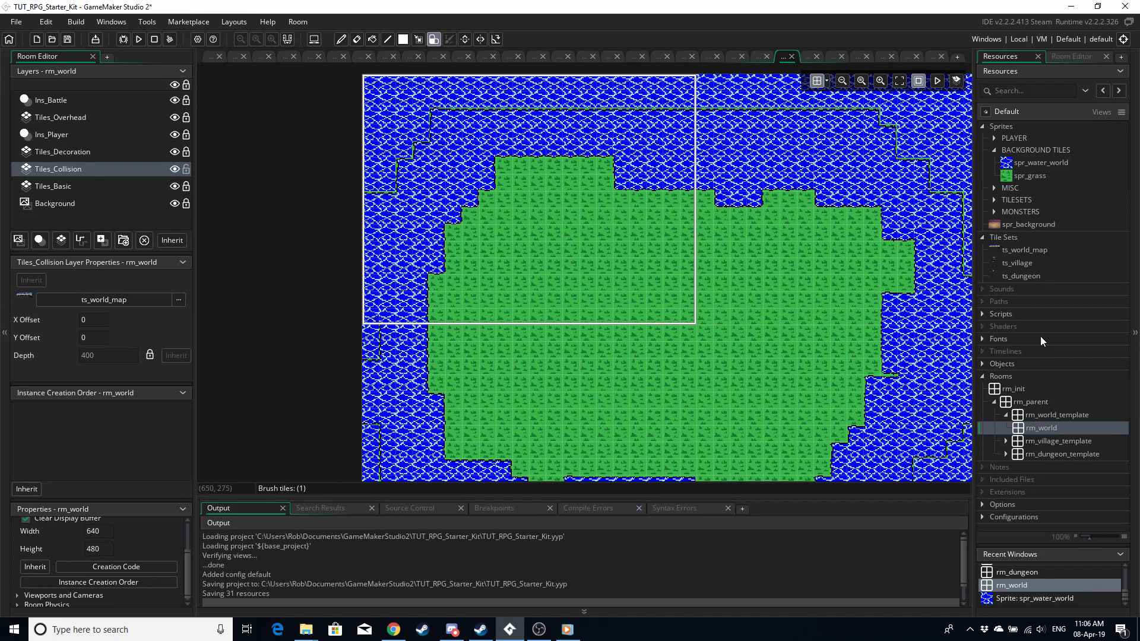
pyautogui.click(1070, 57)
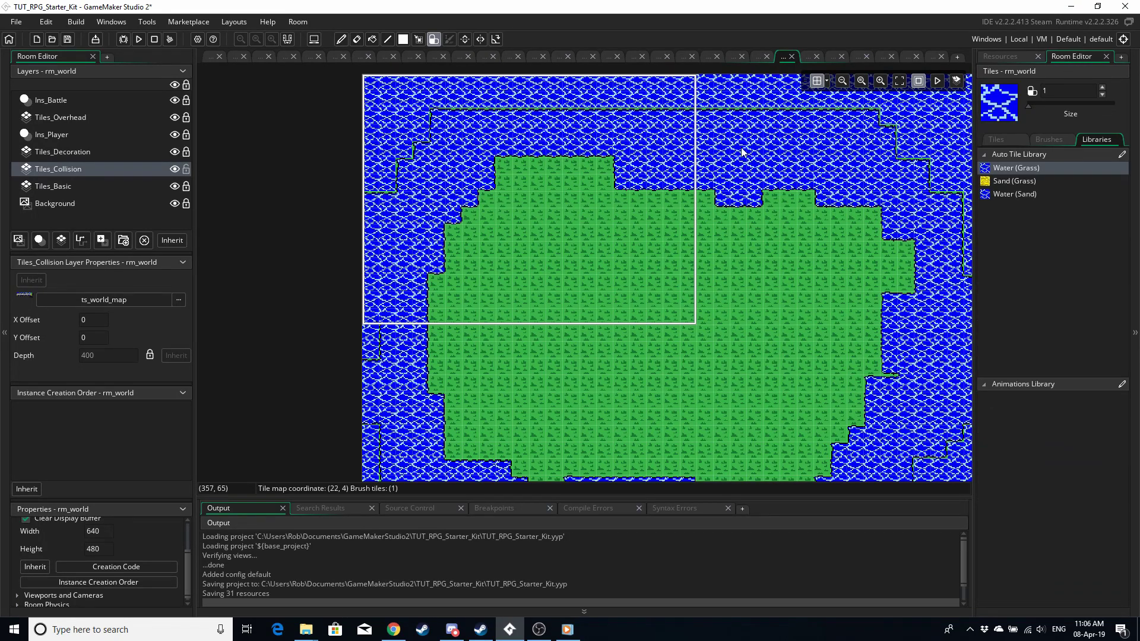
# - Paint over the stray outline in the water above the landmass with the plain water tile, using the pencil at brush size 3
pyautogui.click(1007, 141)
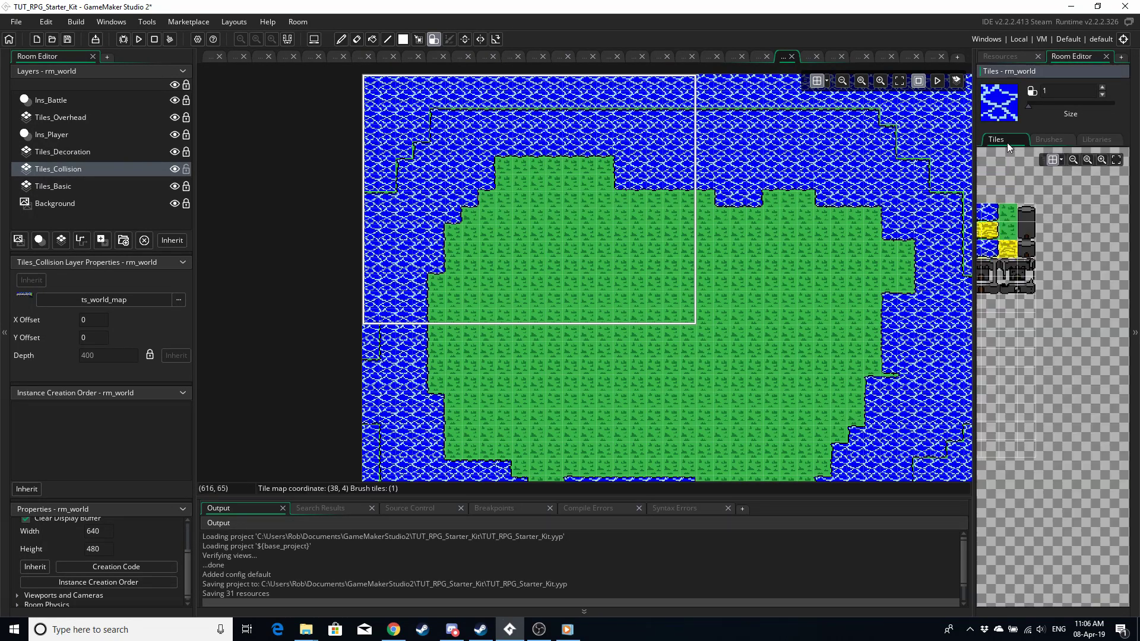
pyautogui.click(1037, 214)
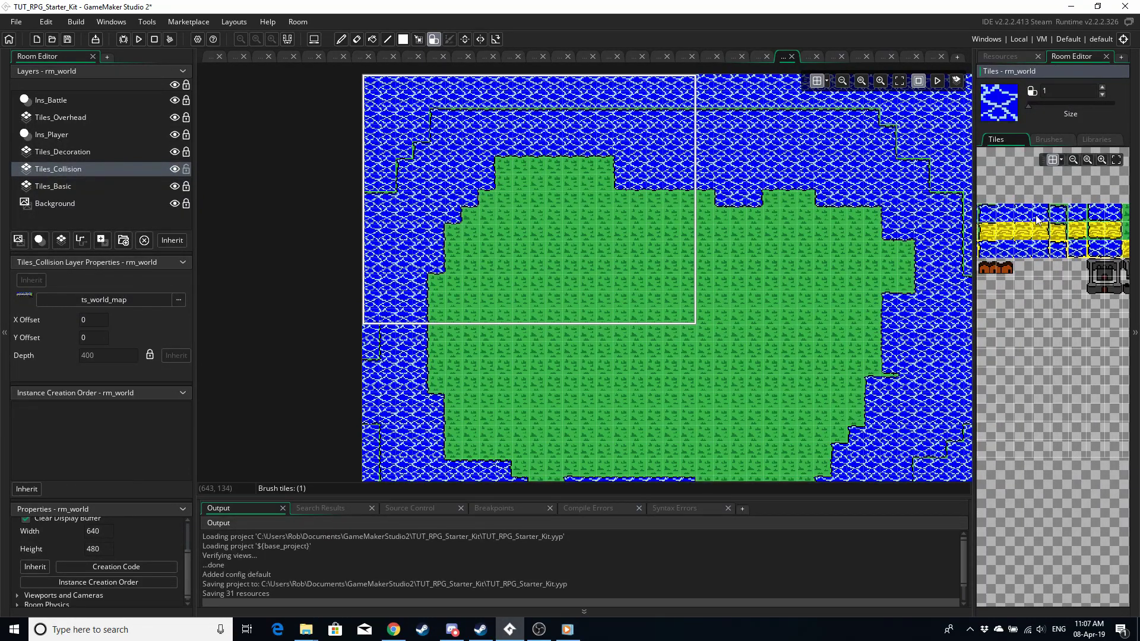
pyautogui.press('p')
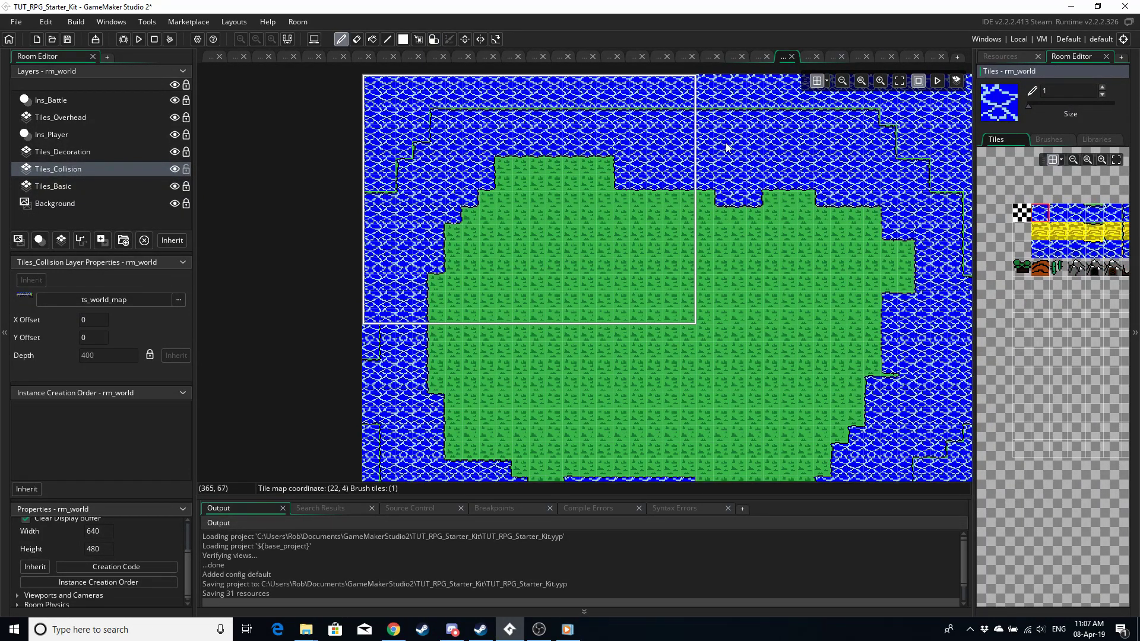
pyautogui.press('=')
pyautogui.press('=')
pyautogui.moveTo(488, 127)
pyautogui.mouseDown()
pyautogui.moveTo(440, 115)
pyautogui.moveTo(658, 112)
pyautogui.mouseUp()
pyautogui.keyDown('shift'); pyautogui.hscroll(5, 564, 126); pyautogui.keyUp('shift')
pyautogui.keyDown('ctrl'); pyautogui.scroll(1, 623, 124); pyautogui.keyUp('ctrl')
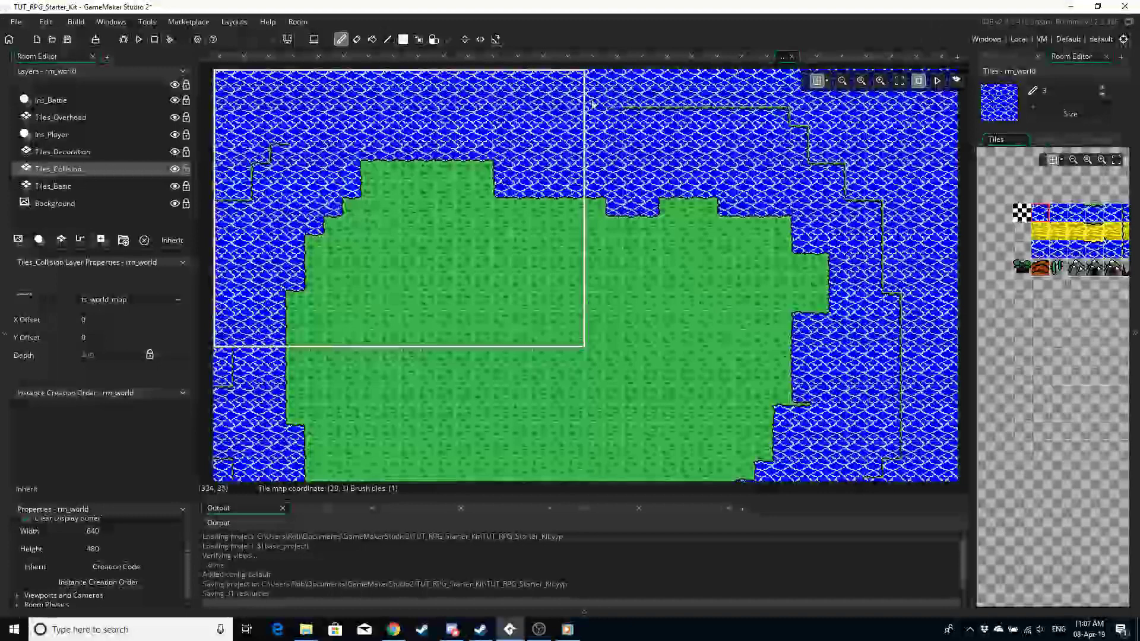
pyautogui.moveTo(684, 123)
pyautogui.mouseDown()
pyautogui.moveTo(766, 149)
pyautogui.moveTo(814, 204)
pyautogui.moveTo(796, 196)
pyautogui.mouseUp()
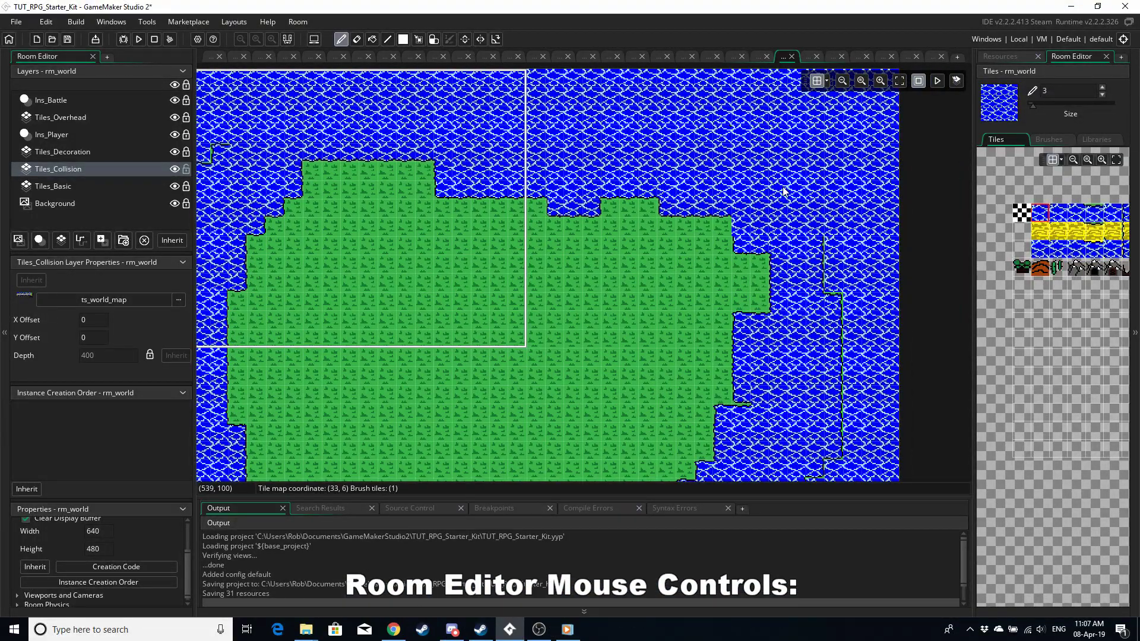
pyautogui.hotkey('ctrl', 'z')
pyautogui.hotkey('ctrl', 'z')
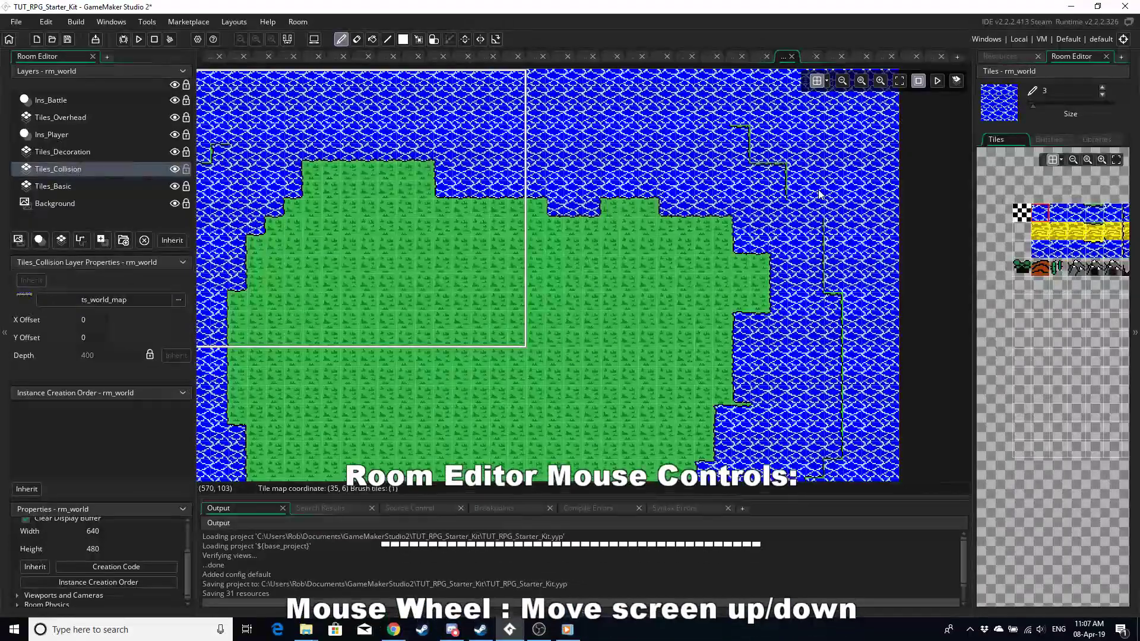
# - Paint over the stray outline in the water along the landmass's right side with the plain water tile at brush size 2
pyautogui.click(1101, 95)
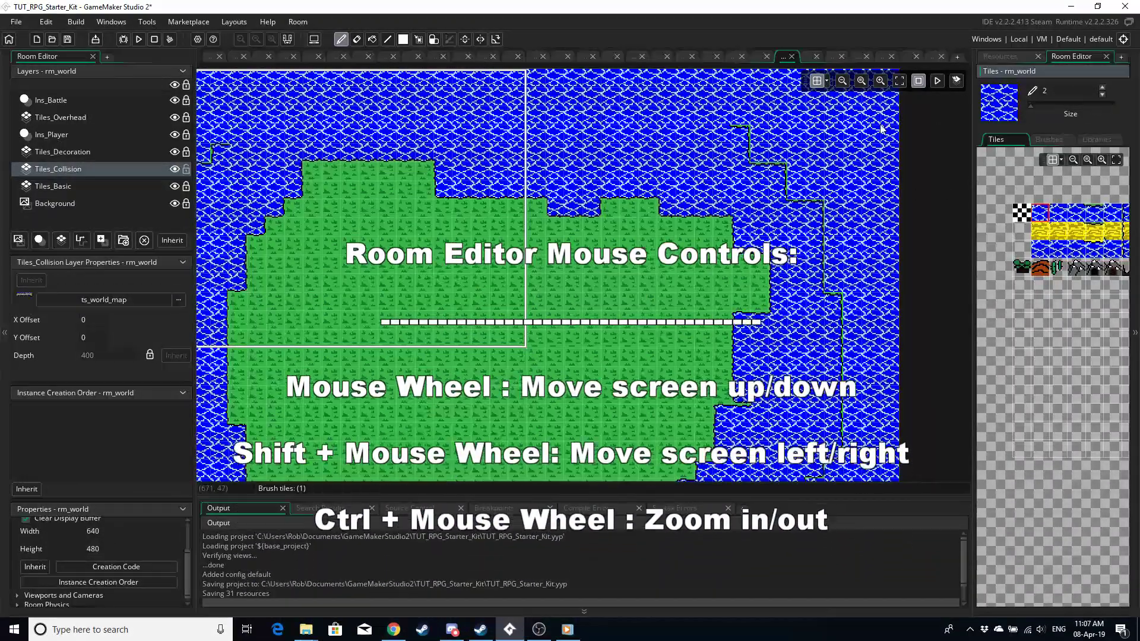
pyautogui.keyDown('ctrl'); pyautogui.scroll(2, 819, 130); pyautogui.keyUp('ctrl')
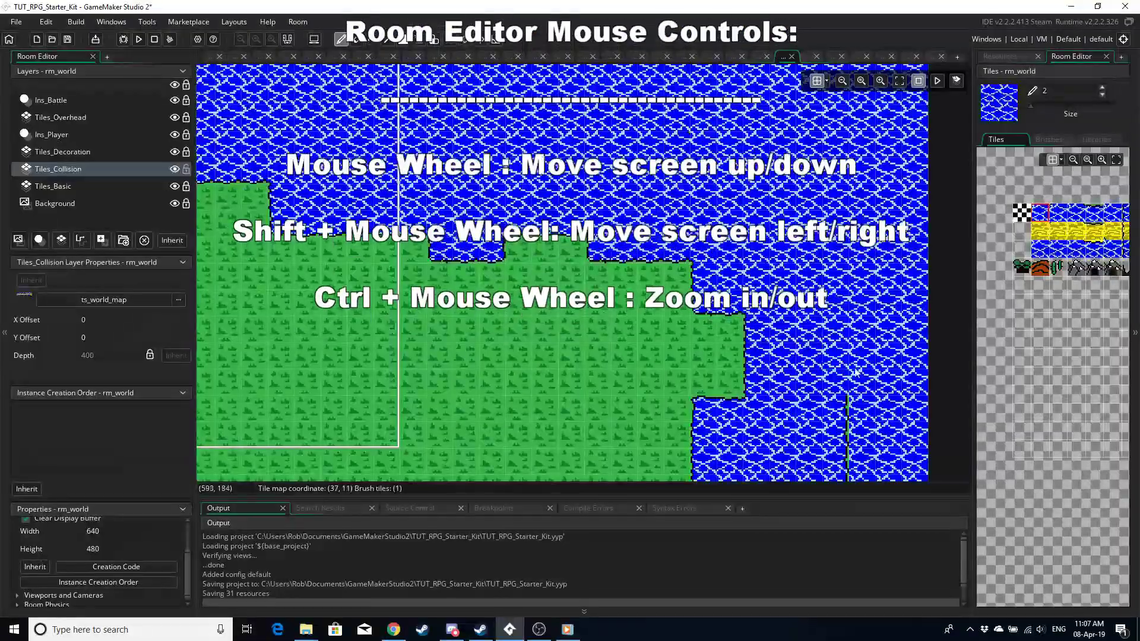
pyautogui.scroll(-3, 857, 373)
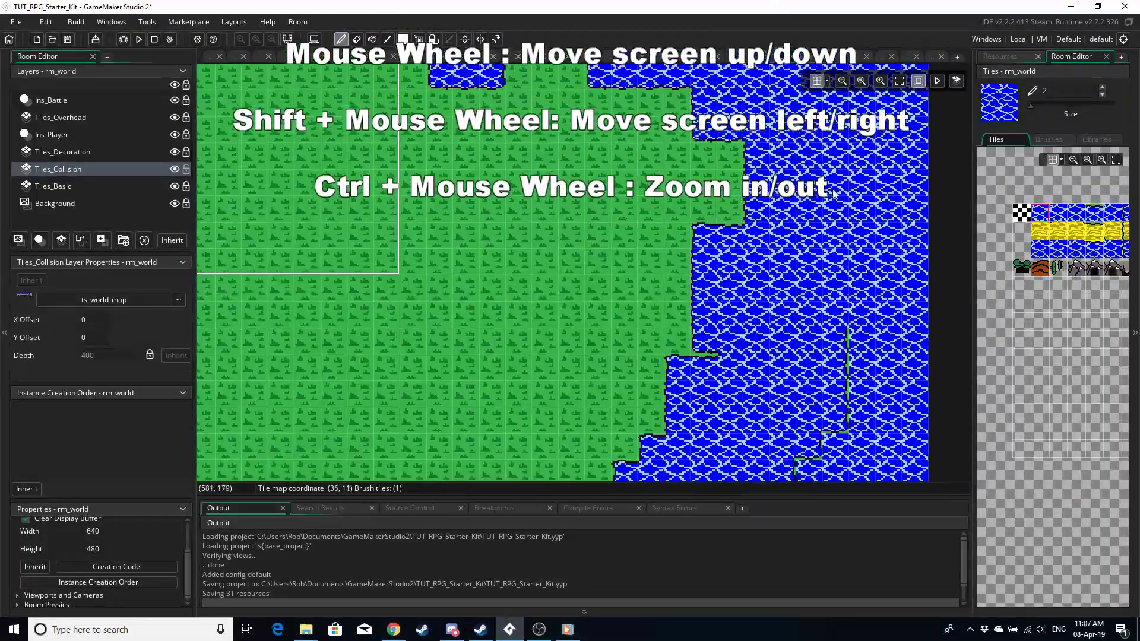
pyautogui.scroll(-3, 848, 205)
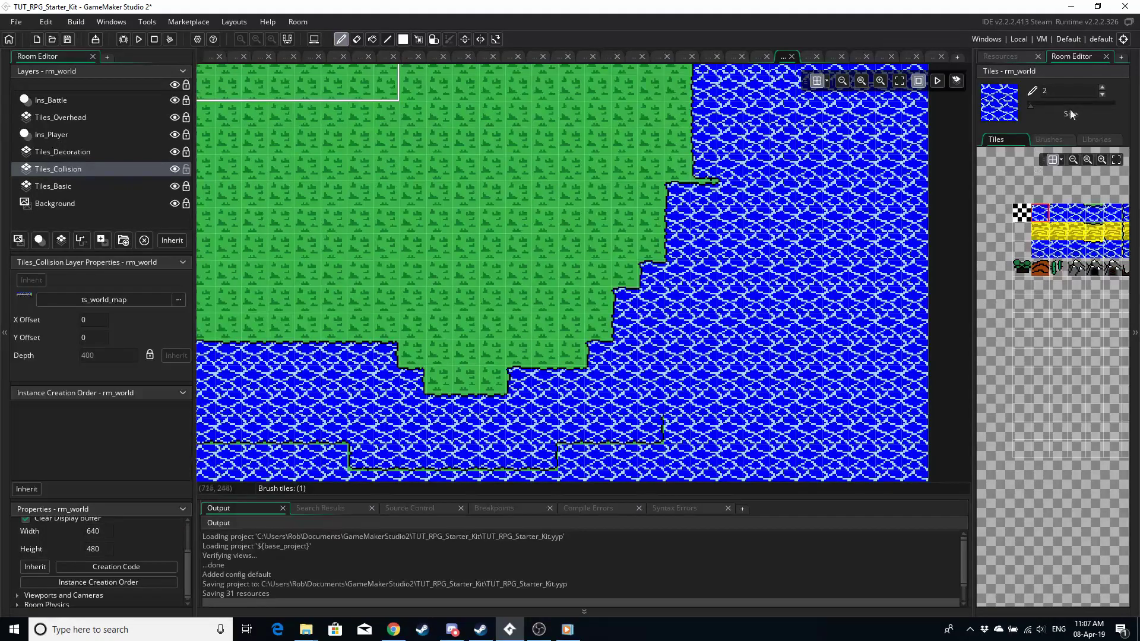
# - Repair the broken notch on the landmass's lower-right coast with the Water (Grass) auto tile
pyautogui.click(1095, 139)
pyautogui.click(1013, 168)
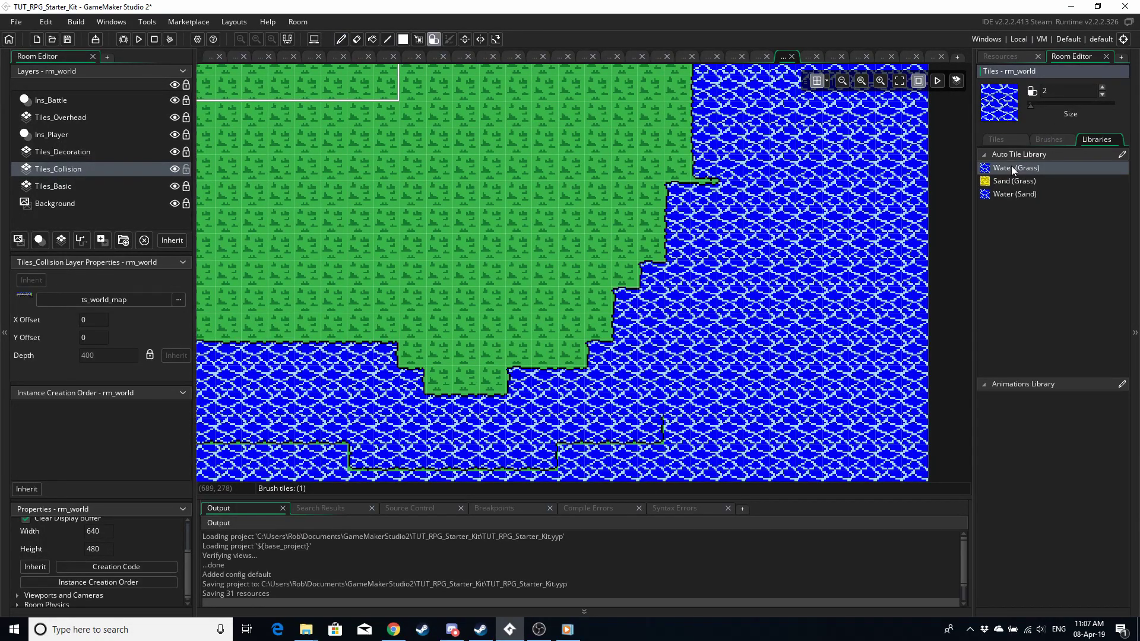
pyautogui.click(728, 189)
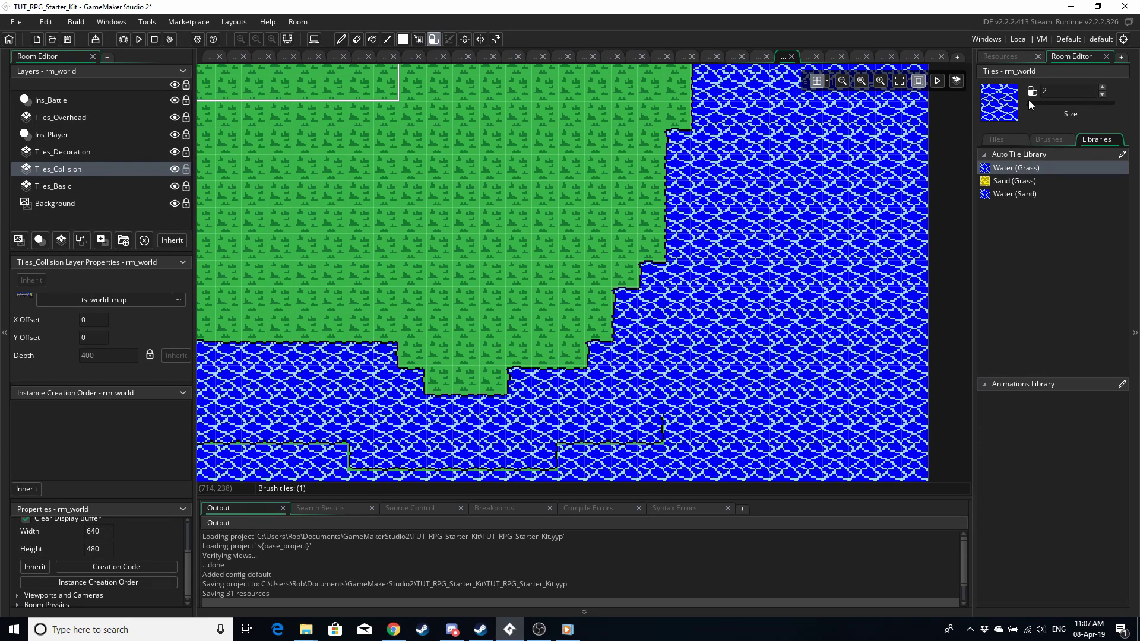
# - Cover the stray outline in the water below the landmass with the plain water tile
pyautogui.click(1021, 140)
pyautogui.click(1038, 214)
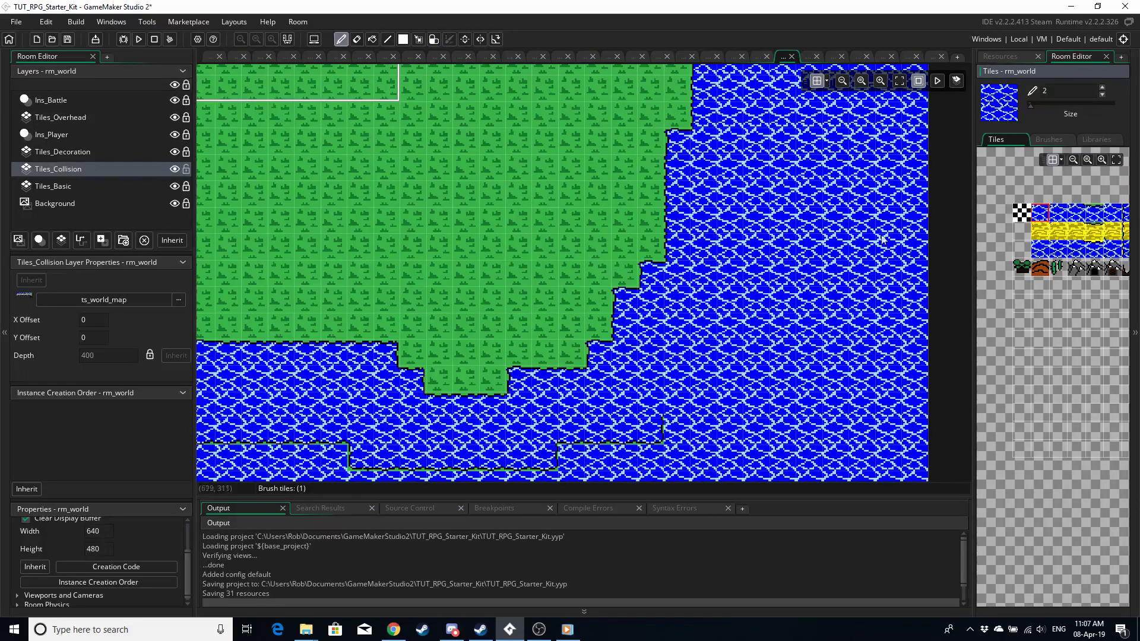
pyautogui.scroll(-3, 642, 275)
pyautogui.moveTo(642, 275); pyautogui.dragTo(547, 299)
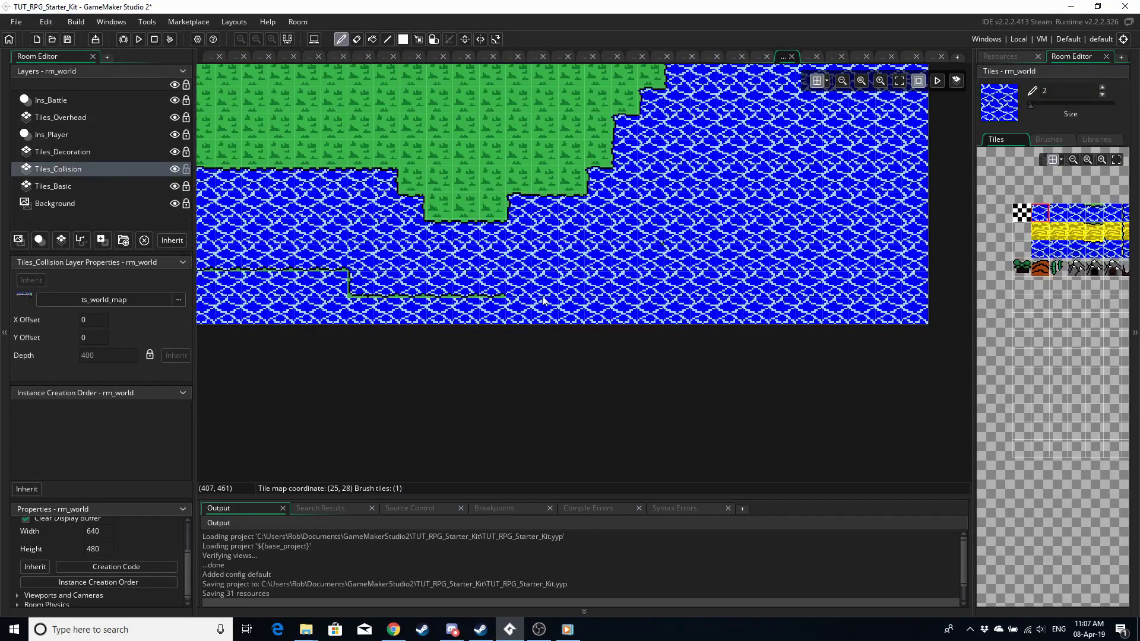
pyautogui.moveTo(451, 305)
pyautogui.mouseDown()
pyautogui.moveTo(377, 298)
pyautogui.moveTo(424, 282)
pyautogui.moveTo(547, 299)
pyautogui.mouseUp()
pyautogui.moveTo(357, 283)
pyautogui.mouseDown()
pyautogui.moveTo(326, 280)
pyautogui.moveTo(368, 270)
pyautogui.moveTo(352, 266)
pyautogui.moveTo(428, 261)
pyautogui.mouseUp()
# - Cover the remaining stray outline in the water along the landmass's lower-left and left sides with the plain water tile
pyautogui.keyDown('shift'); pyautogui.hscroll(-3, 326, 279); pyautogui.keyUp('shift')
pyautogui.keyDown('shift'); pyautogui.hscroll(-3, 414, 265); pyautogui.keyUp('shift')
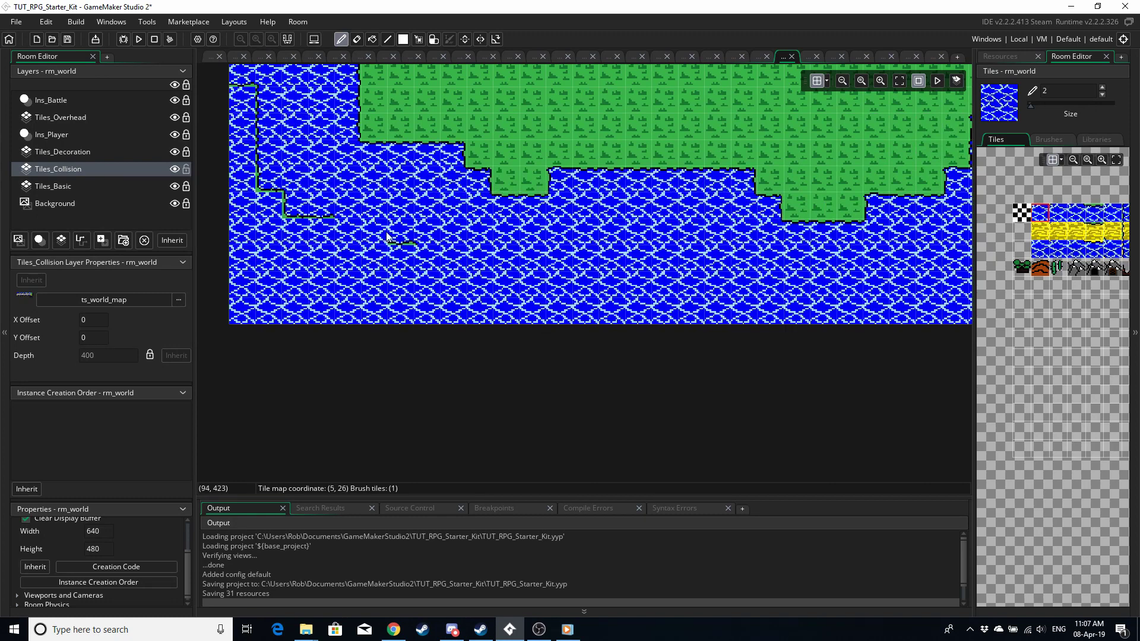
pyautogui.moveTo(344, 240)
pyautogui.mouseDown()
pyautogui.moveTo(270, 208)
pyautogui.moveTo(257, 246)
pyautogui.moveTo(262, 285)
pyautogui.moveTo(282, 218)
pyautogui.mouseUp()
pyautogui.scroll(2, 272, 208)
pyautogui.scroll(3, 238, 153)
pyautogui.scroll(3, 262, 285)
pyautogui.keyDown('ctrl'); pyautogui.scroll(-1, 263, 285); pyautogui.keyUp('ctrl')
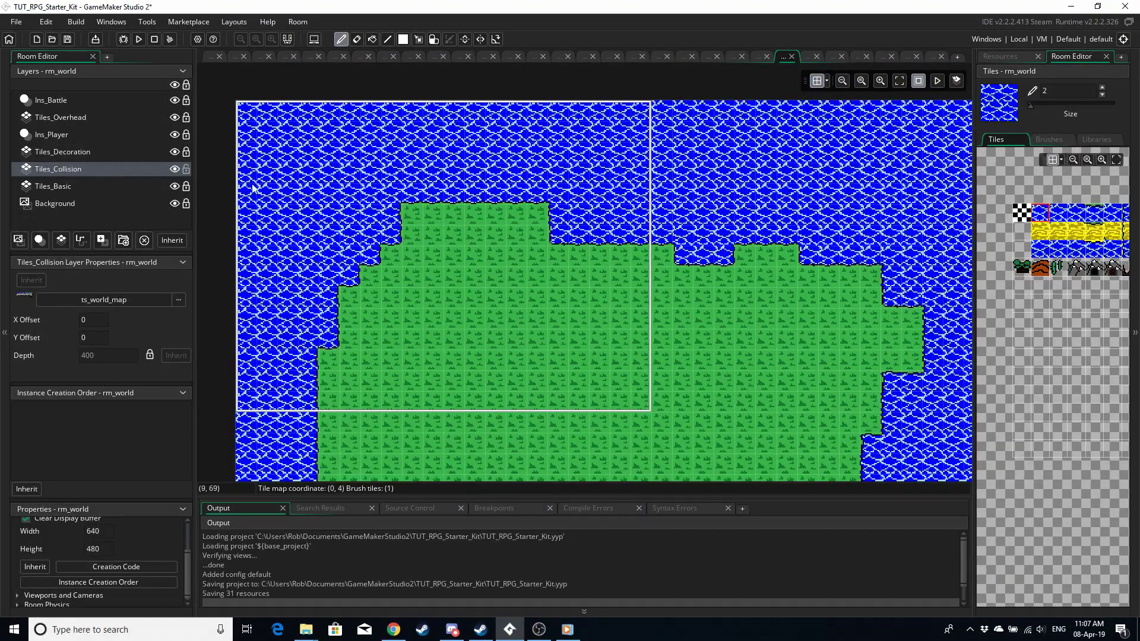
# - Examine the water and coastline around the whole map for leftover outline pieces
pyautogui.scroll(-10, 279, 178)
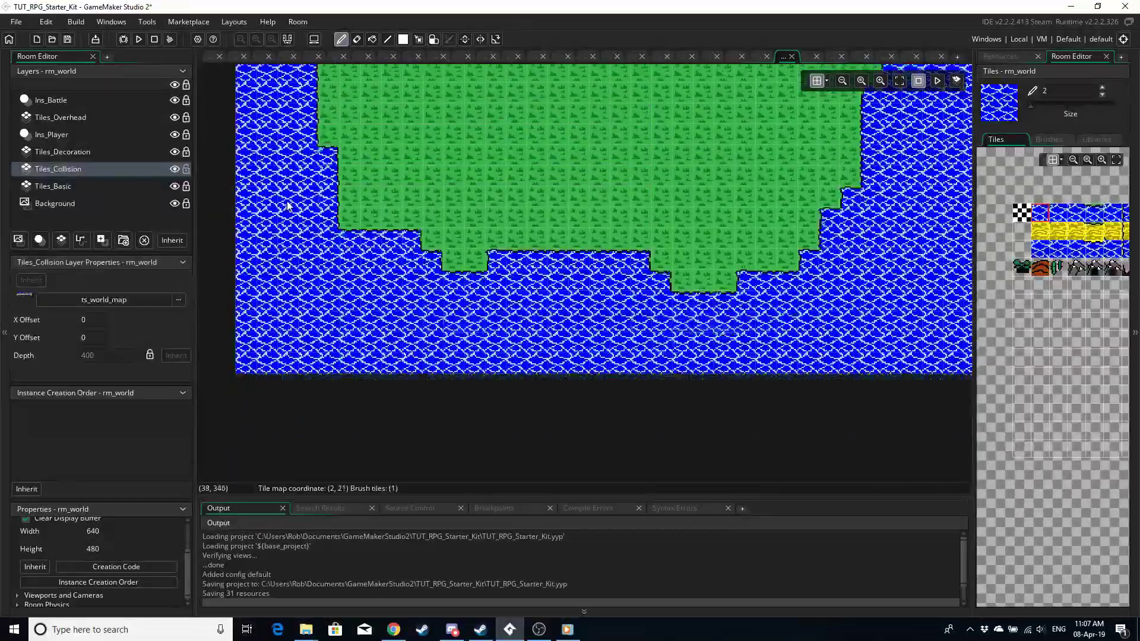
pyautogui.scroll(6, 289, 207)
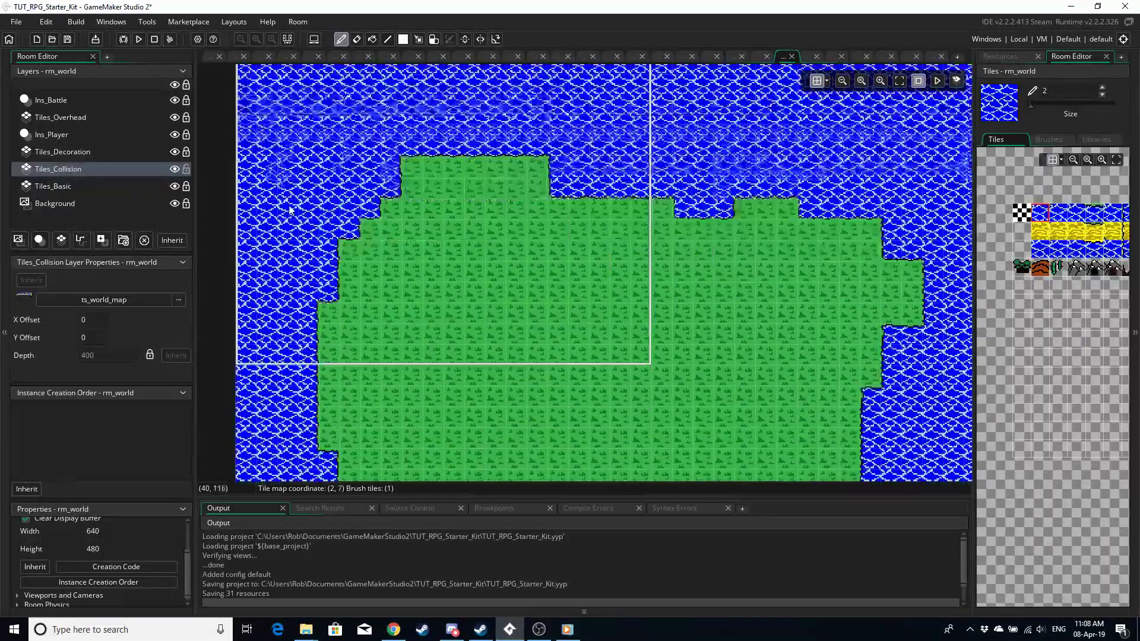
pyautogui.scroll(-3, 289, 207)
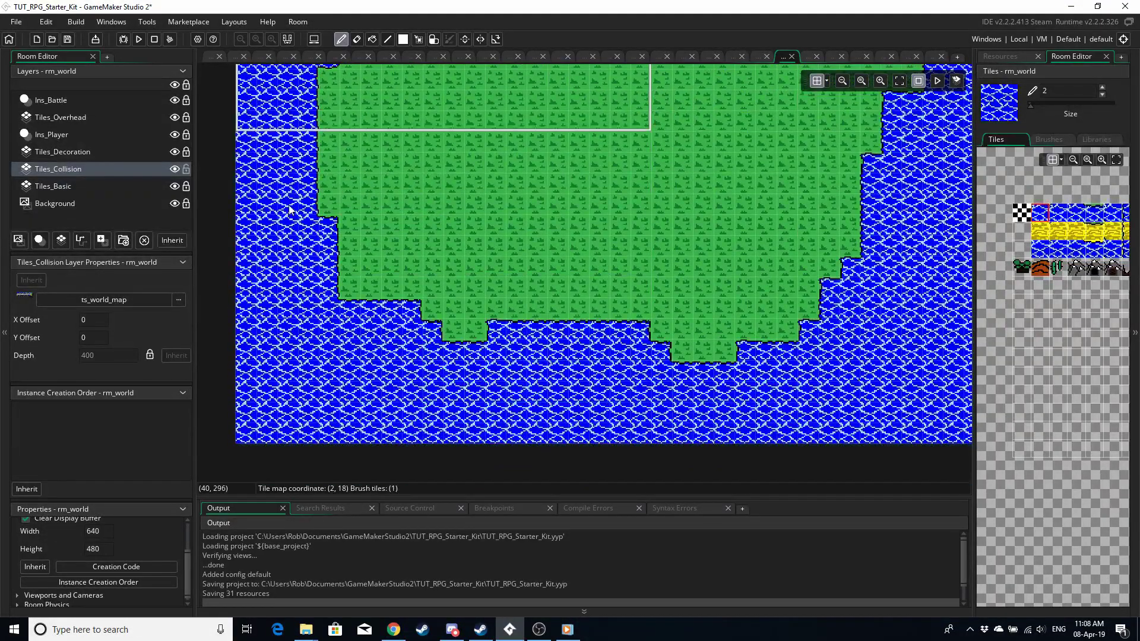
pyautogui.scroll(-2, 289, 207)
pyautogui.scroll(4, 309, 193)
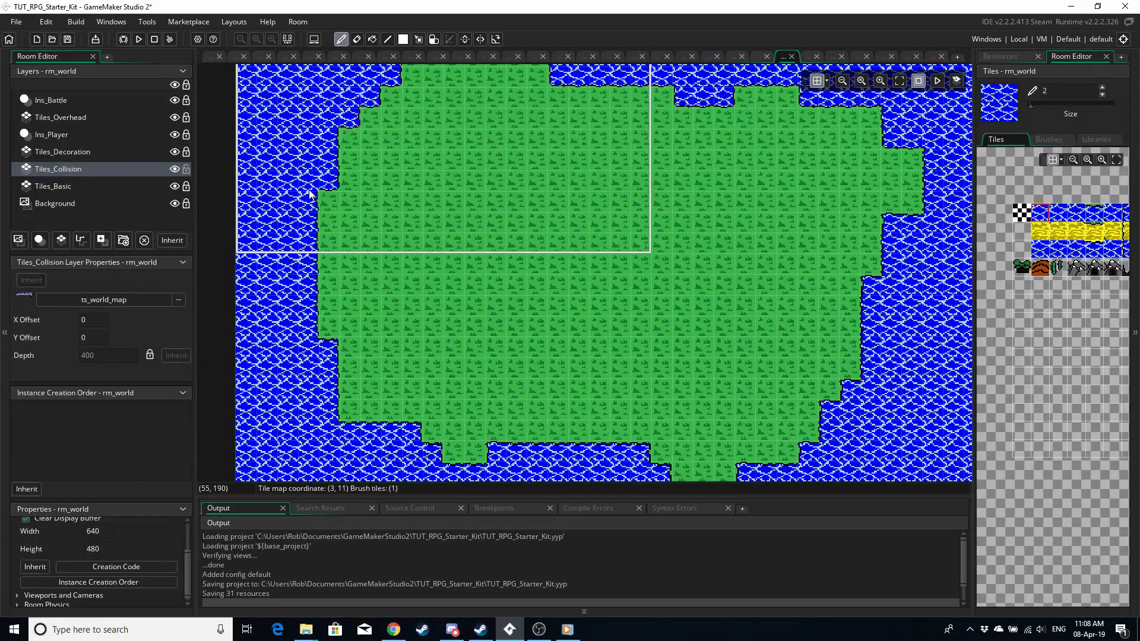
pyautogui.keyDown('shift'); pyautogui.hscroll(3, 309, 194); pyautogui.keyUp('shift')
pyautogui.scroll(-2, 309, 193)
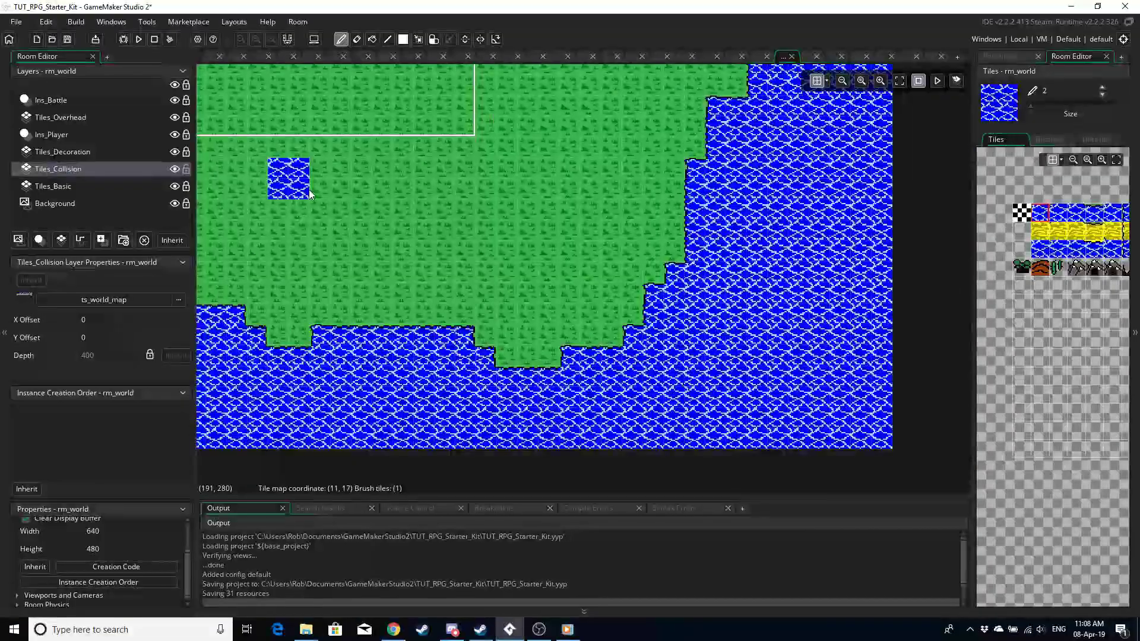
pyautogui.keyDown('shift'); pyautogui.hscroll(-2, 309, 193); pyautogui.keyUp('shift')
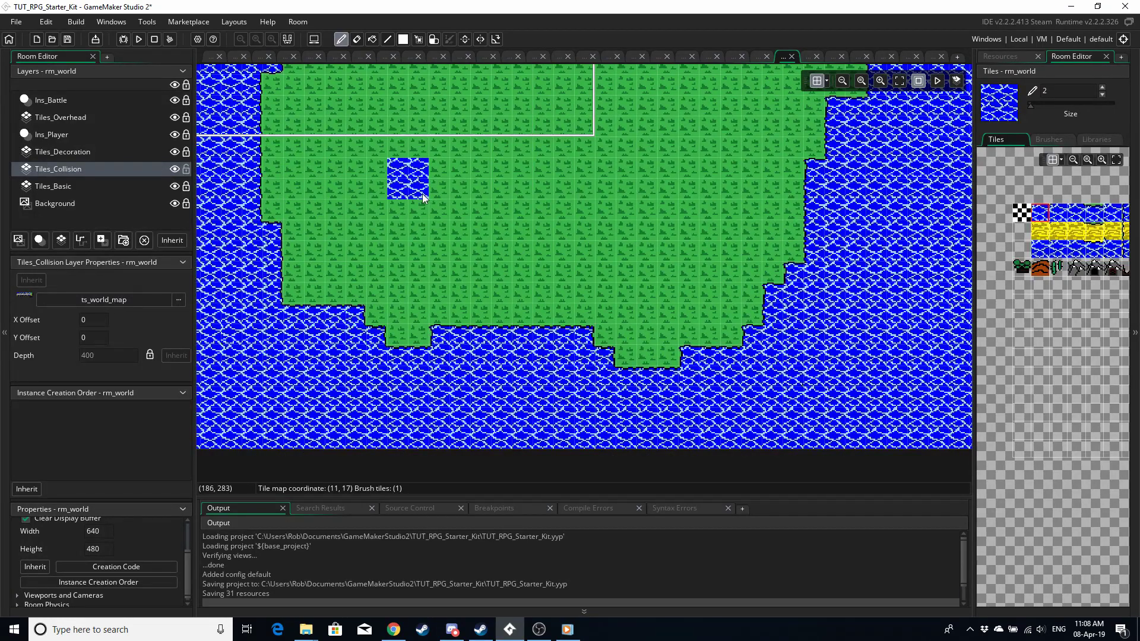
pyautogui.keyDown('shift'); pyautogui.hscroll(-3, 422, 193); pyautogui.keyUp('shift')
pyautogui.scroll(3, 422, 193)
pyautogui.scroll(2, 422, 198)
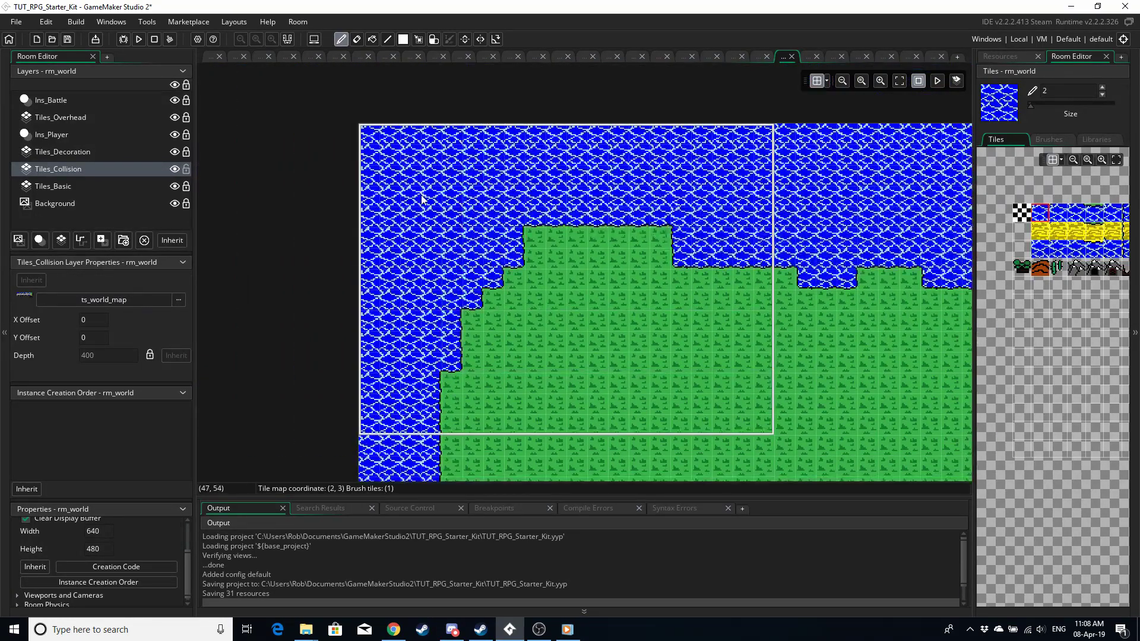
pyautogui.keyDown('shift'); pyautogui.hscroll(3, 422, 199); pyautogui.keyUp('shift')
pyautogui.keyDown('shift'); pyautogui.hscroll(3, 422, 199); pyautogui.keyUp('shift')
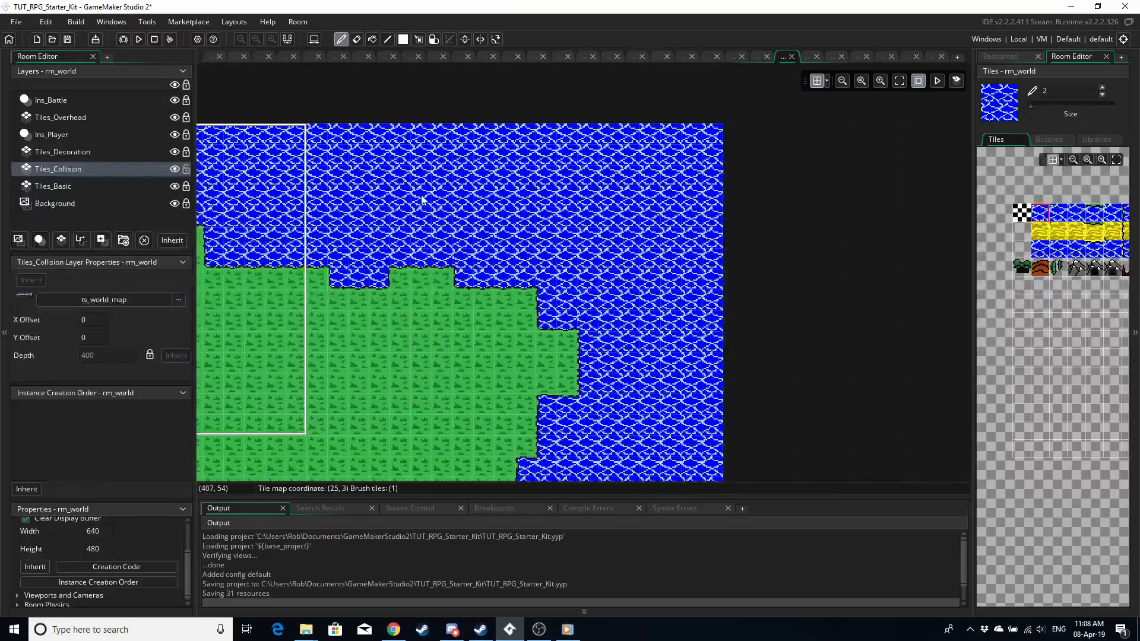
pyautogui.keyDown('shift'); pyautogui.hscroll(-6, 423, 200); pyautogui.keyUp('shift')
pyautogui.scroll(-6, 421, 200)
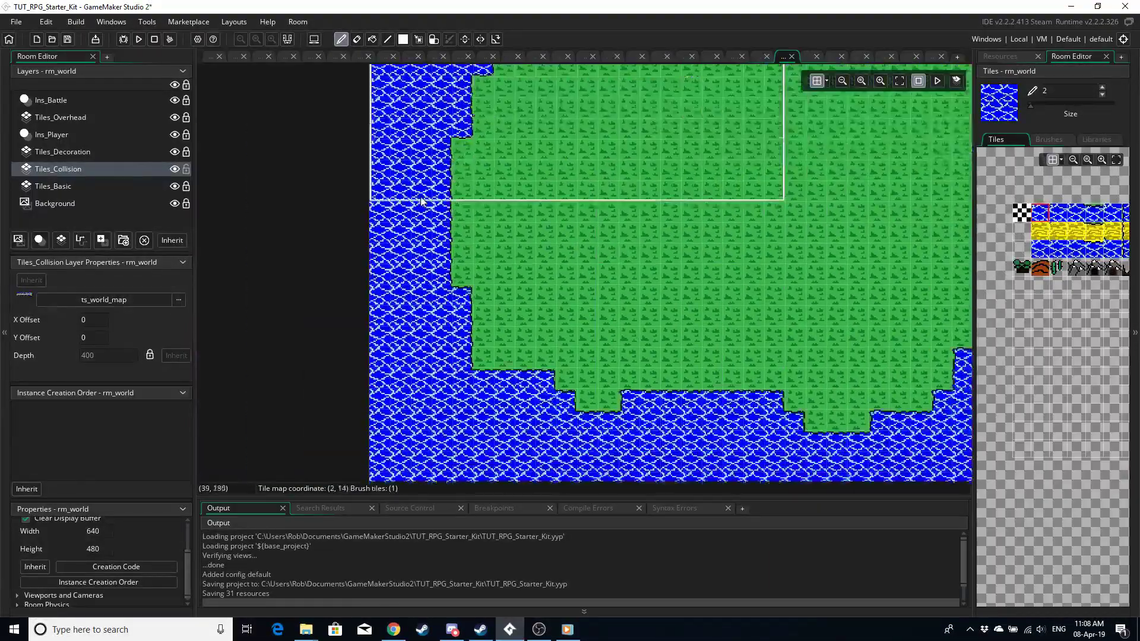
pyautogui.scroll(-1, 420, 201)
pyautogui.scroll(4, 421, 202)
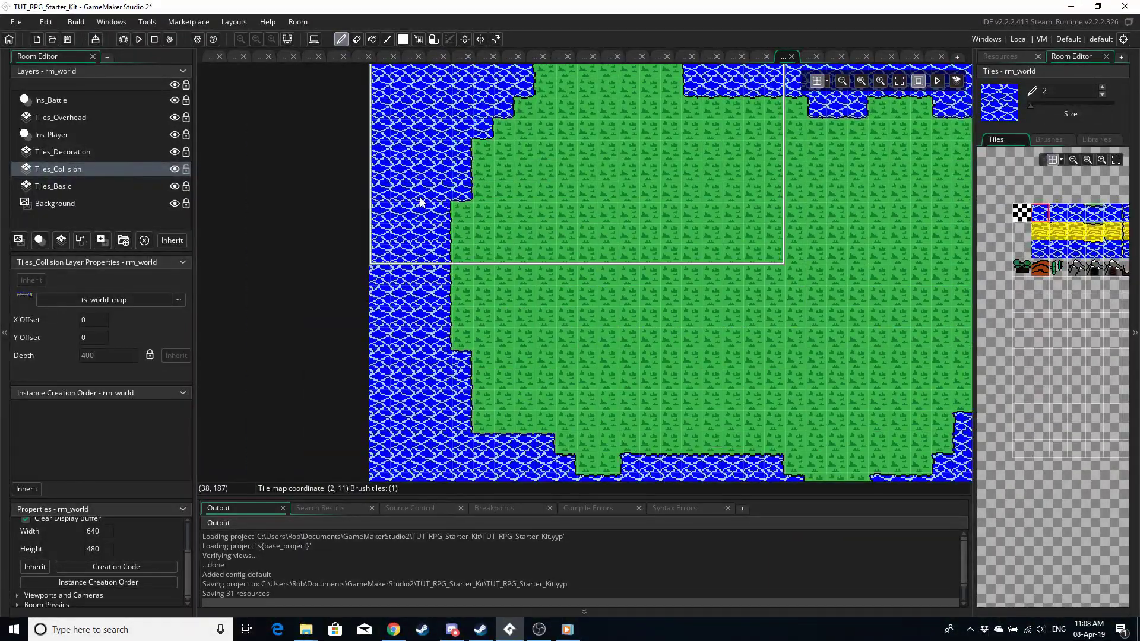
# - Paint a broad mountain range across the middle of the landmass on Tiles_Collision with the grey mountain tile at brush size 2
pyautogui.keyDown('ctrl'); pyautogui.scroll(-2, 421, 201); pyautogui.keyUp('ctrl')
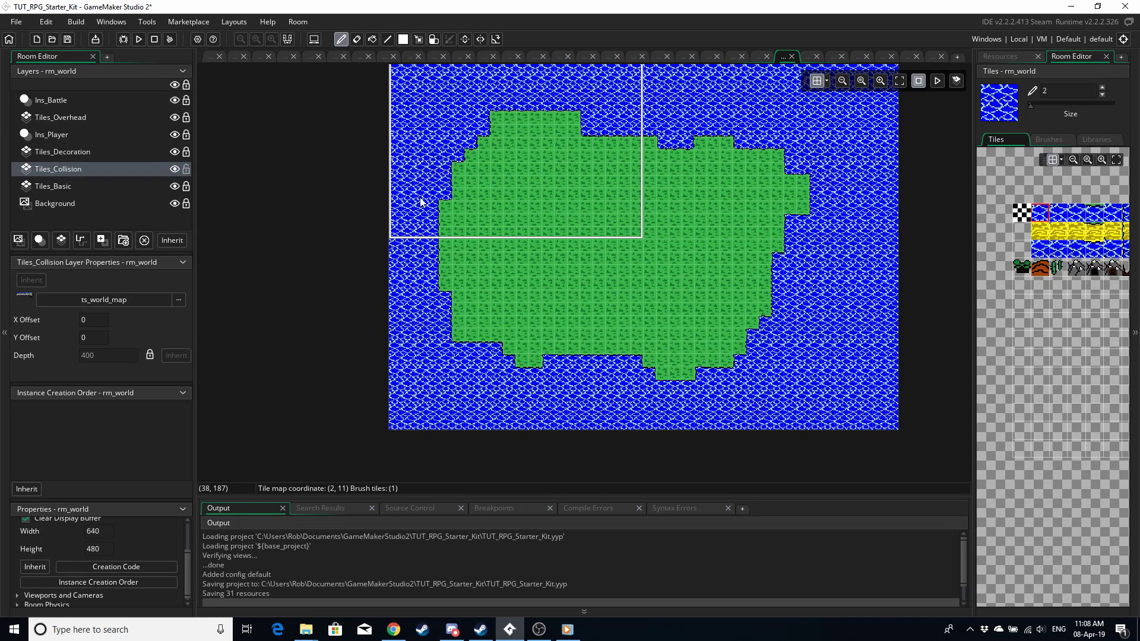
pyautogui.scroll(2, 423, 188)
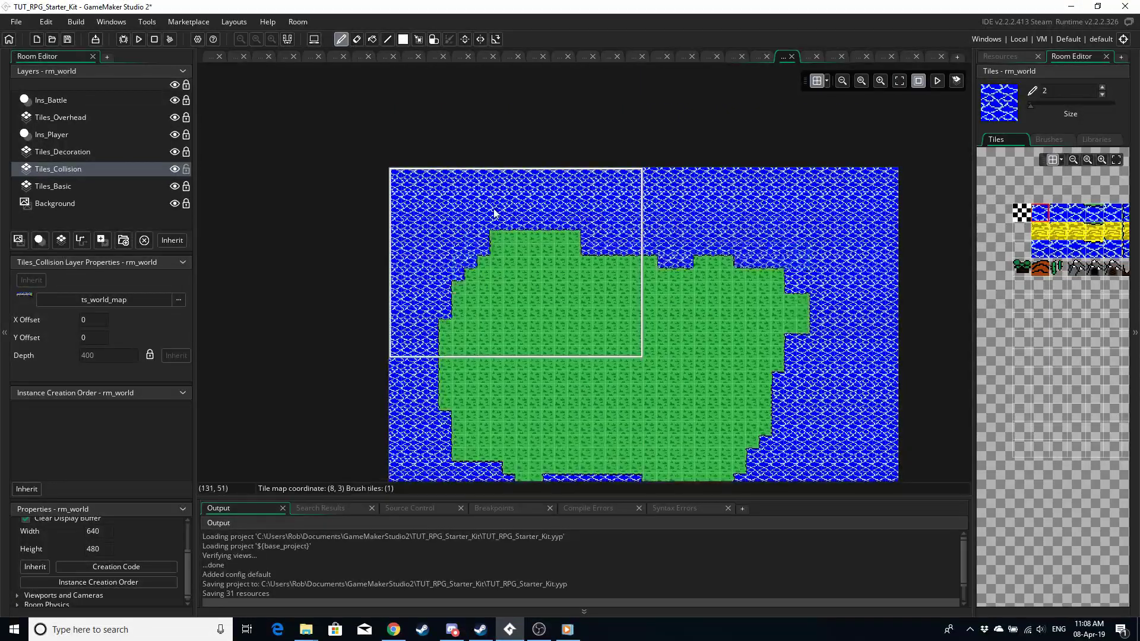
pyautogui.scroll(-1, 496, 216)
pyautogui.click(1079, 267)
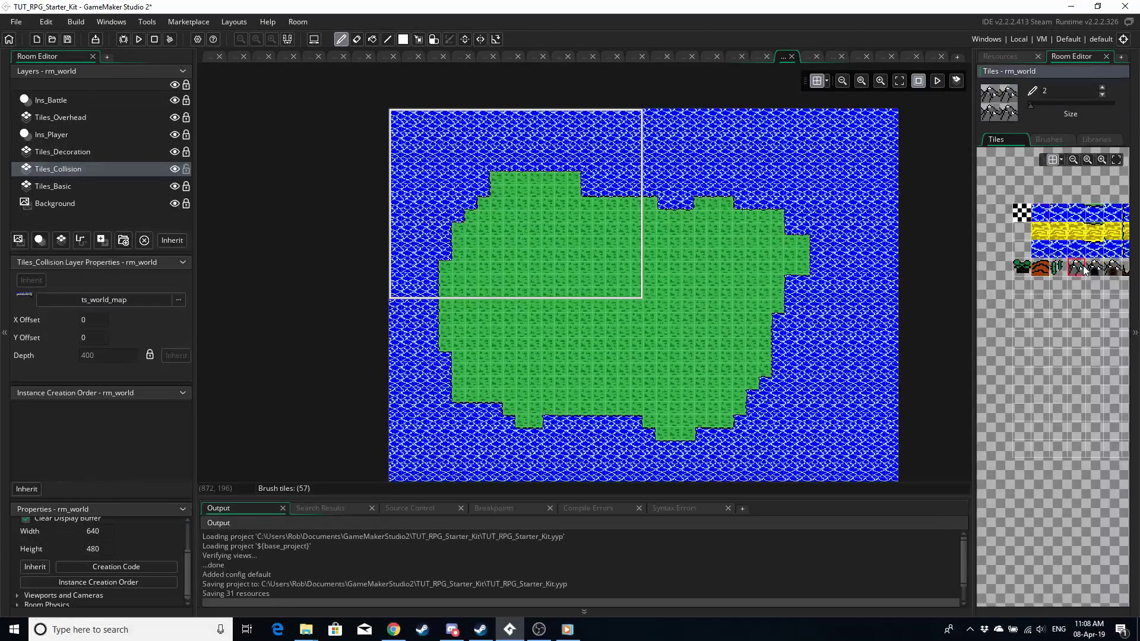
pyautogui.moveTo(571, 256)
pyautogui.mouseDown()
pyautogui.moveTo(538, 258)
pyautogui.moveTo(543, 239)
pyautogui.moveTo(507, 270)
pyautogui.moveTo(568, 287)
pyautogui.moveTo(557, 297)
pyautogui.moveTo(577, 270)
pyautogui.moveTo(610, 272)
pyautogui.moveTo(617, 337)
pyautogui.moveTo(577, 321)
pyautogui.moveTo(597, 304)
pyautogui.moveTo(653, 339)
pyautogui.moveTo(629, 296)
pyautogui.moveTo(622, 341)
pyautogui.moveTo(710, 266)
pyautogui.moveTo(640, 306)
pyautogui.moveTo(721, 262)
pyautogui.mouseUp()
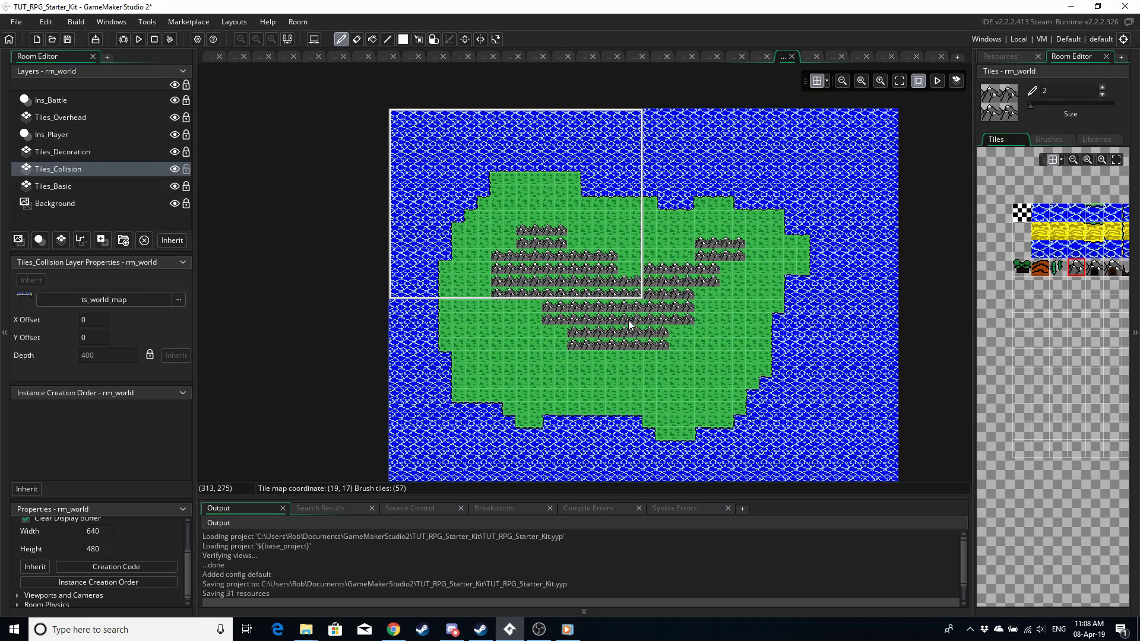
# - Refine the mountain range with brush size 1, extending its right part, tapering its upper-left peak and adding a narrow lower tail
pyautogui.click(1102, 94)
pyautogui.moveTo(739, 291)
pyautogui.mouseDown()
pyautogui.moveTo(764, 268)
pyautogui.moveTo(738, 261)
pyautogui.mouseUp()
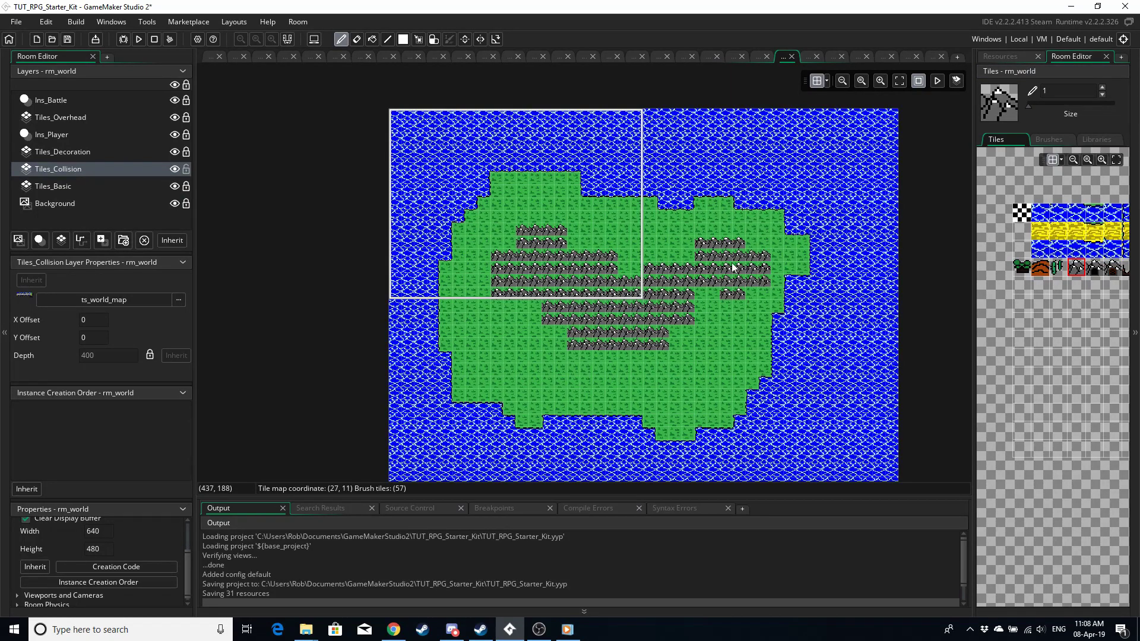
pyautogui.click(490, 275)
pyautogui.moveTo(490, 275)
pyautogui.mouseDown()
pyautogui.moveTo(479, 274)
pyautogui.moveTo(551, 212)
pyautogui.mouseUp()
pyautogui.moveTo(638, 353)
pyautogui.mouseDown()
pyautogui.moveTo(597, 343)
pyautogui.moveTo(652, 404)
pyautogui.moveTo(618, 358)
pyautogui.moveTo(645, 369)
pyautogui.moveTo(669, 318)
pyautogui.mouseUp()
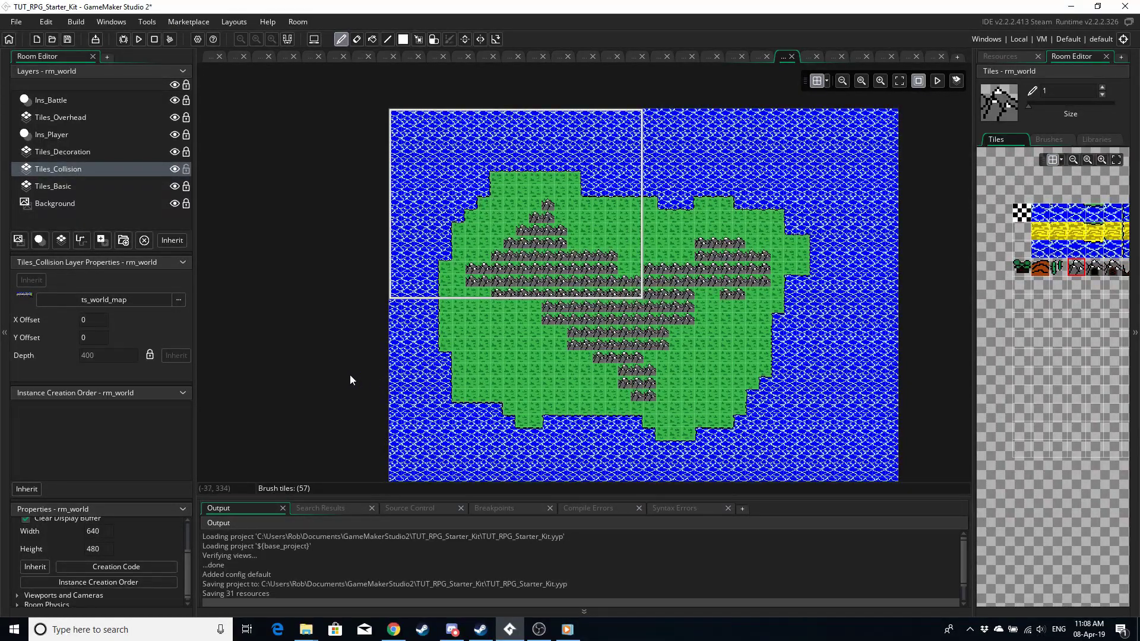
# - Hide every layer except Tiles_Collision to examine its water and mountain tiles alone, and undo the last stray edits
pyautogui.click(174, 203)
pyautogui.click(174, 185)
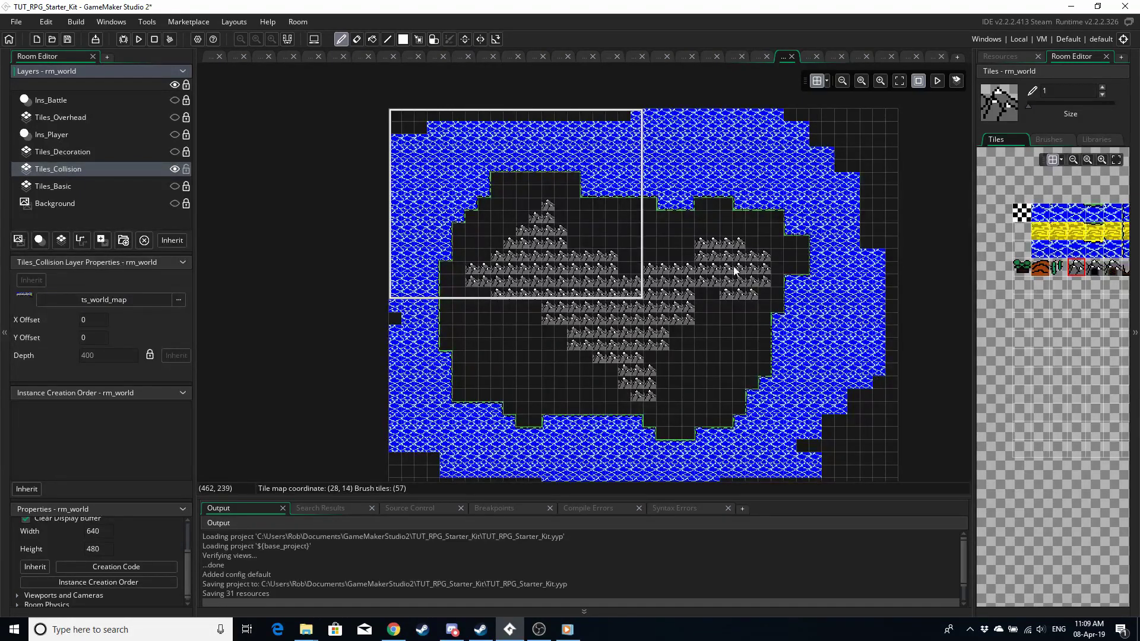
pyautogui.hotkey('ctrl', 'z')
pyautogui.hotkey('ctrl', 'z')
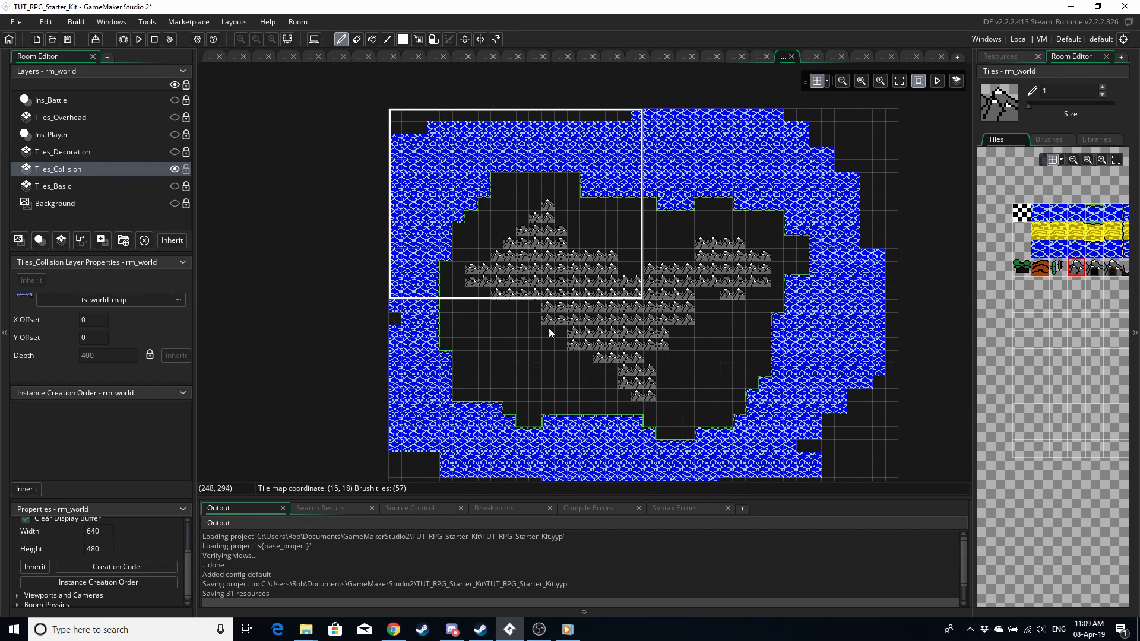
pyautogui.scroll(-2, 503, 304)
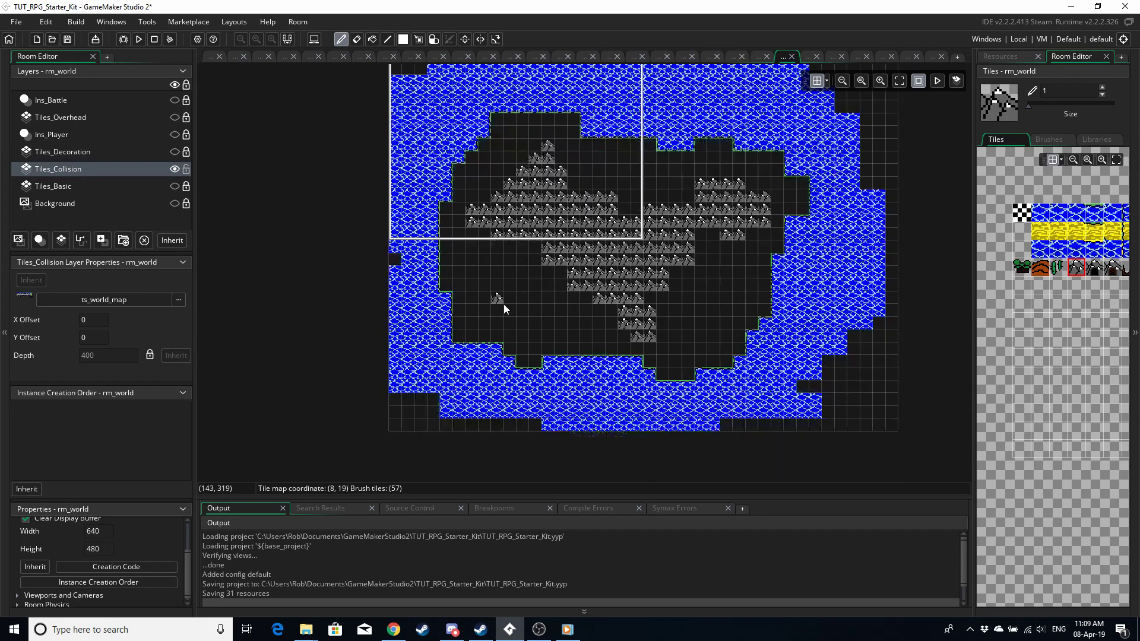
# - Make the hidden layers visible again, including Tiles_Basic and Background, and select the Tiles_Decoration layer
pyautogui.click(174, 100)
pyautogui.click(175, 134)
pyautogui.click(157, 151)
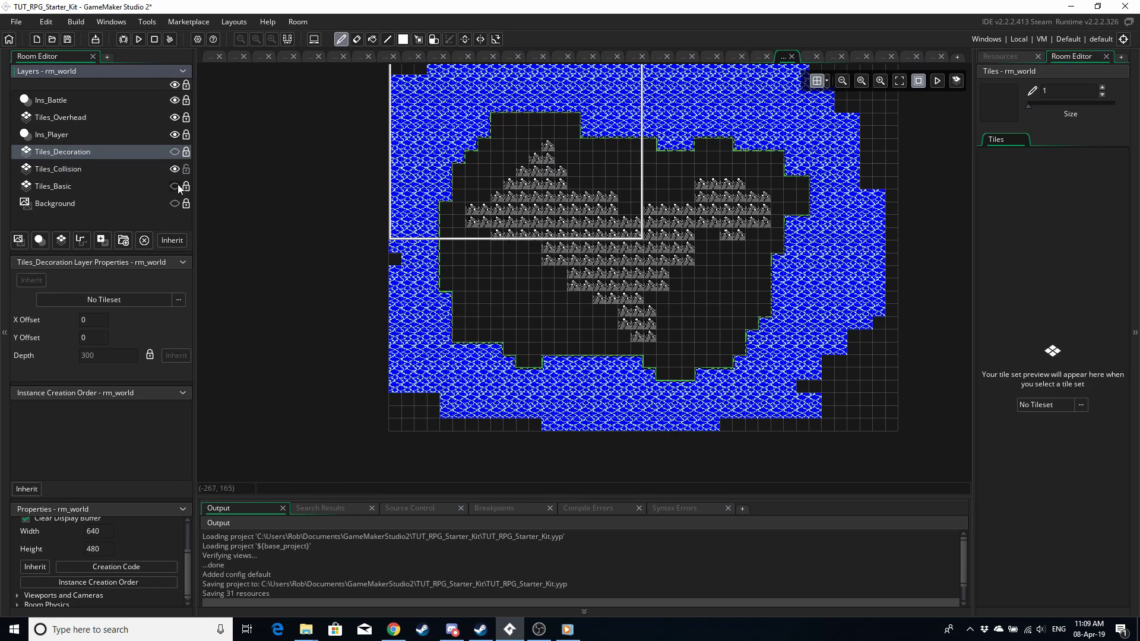
pyautogui.click(175, 186)
pyautogui.click(174, 204)
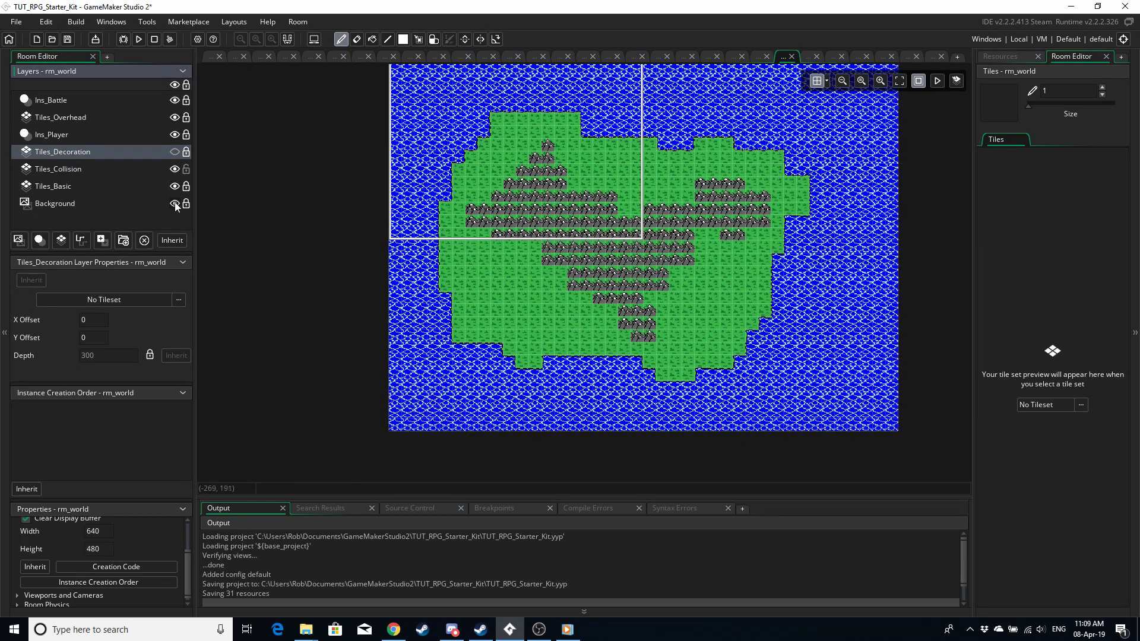
# - Unlock the Tiles_Decoration layer and assign the ts_world_map tile set to it
pyautogui.click(186, 152)
pyautogui.click(1043, 406)
pyautogui.click(894, 438)
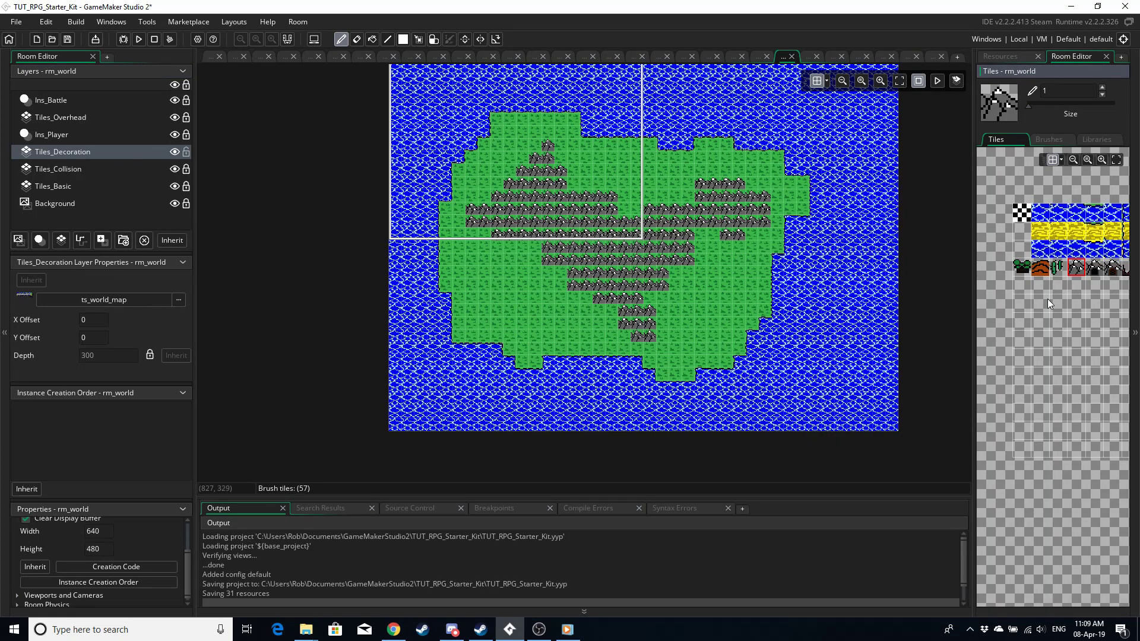
# - Paint green tree clusters on Tiles_Decoration on both sides of the upper mountain peak and along the landmass's lower-left area
pyautogui.click(1021, 268)
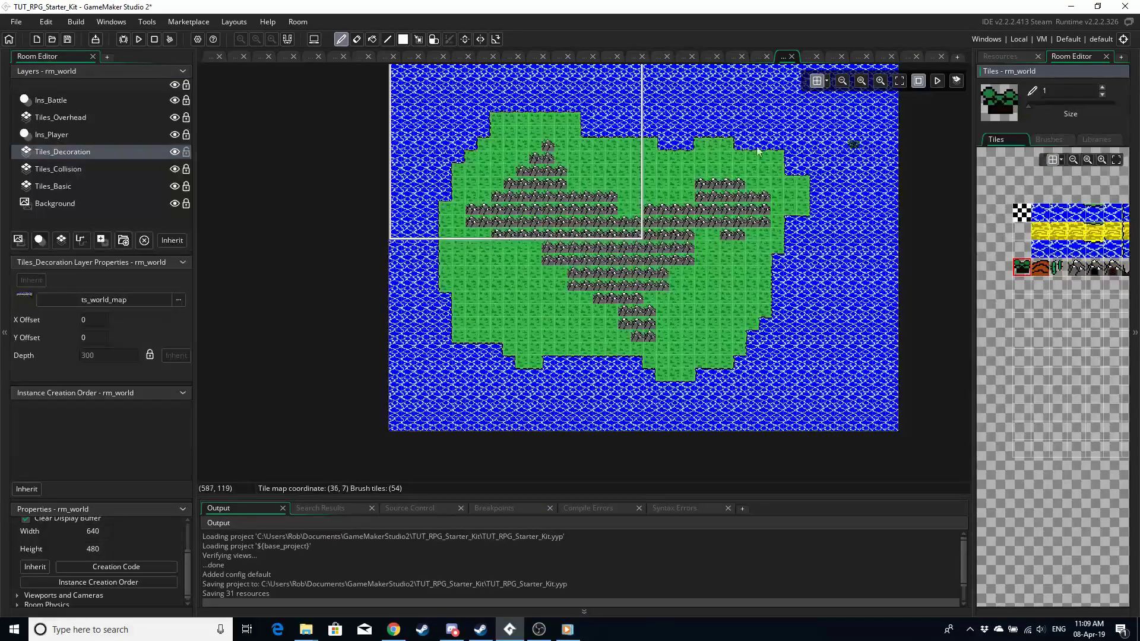
pyautogui.moveTo(615, 185)
pyautogui.mouseDown()
pyautogui.moveTo(582, 181)
pyautogui.moveTo(614, 164)
pyautogui.moveTo(582, 162)
pyautogui.moveTo(663, 192)
pyautogui.moveTo(572, 170)
pyautogui.moveTo(571, 154)
pyautogui.moveTo(572, 178)
pyautogui.moveTo(565, 160)
pyautogui.moveTo(579, 178)
pyautogui.mouseUp()
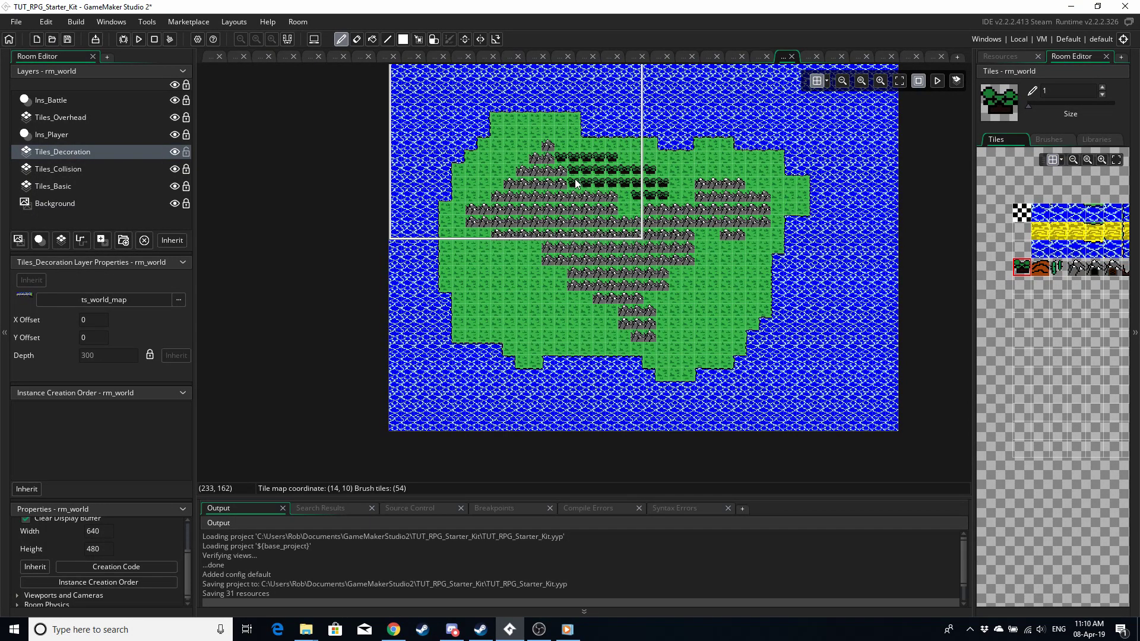
pyautogui.moveTo(507, 173)
pyautogui.mouseDown()
pyautogui.moveTo(484, 170)
pyautogui.moveTo(490, 193)
pyautogui.mouseUp()
pyautogui.click(490, 319)
pyautogui.moveTo(490, 319)
pyautogui.mouseDown()
pyautogui.moveTo(476, 274)
pyautogui.moveTo(501, 289)
pyautogui.moveTo(481, 292)
pyautogui.moveTo(499, 316)
pyautogui.moveTo(488, 257)
pyautogui.mouseUp()
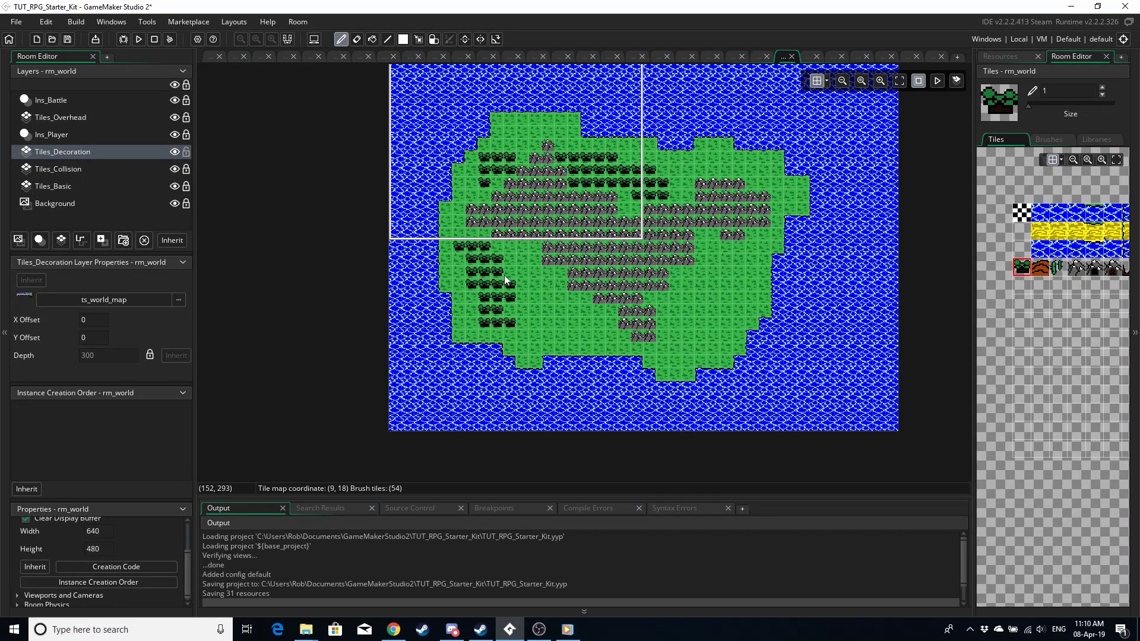
# - Extend the lower-left forest on Tiles_Decoration and paint tree clusters in the landmass's lower-right and upper-right areas
pyautogui.moveTo(506, 277)
pyautogui.mouseDown()
pyautogui.moveTo(554, 313)
pyautogui.moveTo(541, 314)
pyautogui.moveTo(537, 335)
pyautogui.moveTo(535, 311)
pyautogui.moveTo(565, 325)
pyautogui.mouseUp()
pyautogui.moveTo(700, 334)
pyautogui.mouseDown()
pyautogui.moveTo(723, 286)
pyautogui.moveTo(699, 331)
pyautogui.moveTo(688, 320)
pyautogui.moveTo(714, 290)
pyautogui.moveTo(699, 336)
pyautogui.moveTo(749, 272)
pyautogui.mouseUp()
pyautogui.moveTo(755, 184)
pyautogui.mouseDown()
pyautogui.moveTo(730, 164)
pyautogui.moveTo(768, 160)
pyautogui.moveTo(772, 171)
pyautogui.moveTo(705, 151)
pyautogui.moveTo(719, 152)
pyautogui.moveTo(691, 159)
pyautogui.moveTo(733, 159)
pyautogui.moveTo(790, 193)
pyautogui.mouseUp()
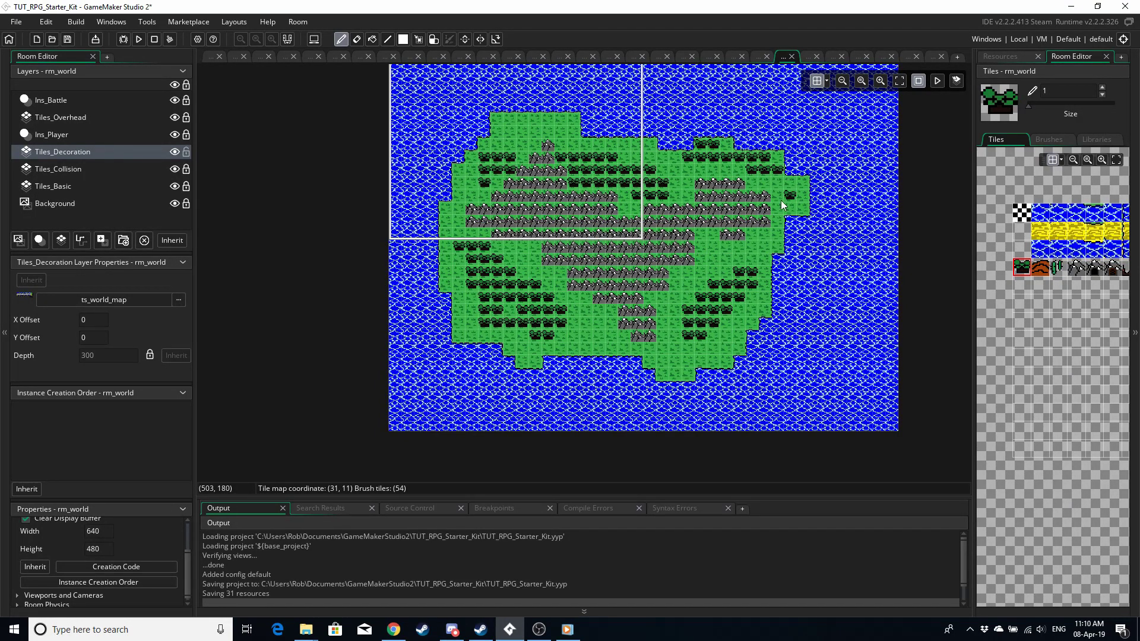
# - Place the two-tile brown village on Tiles_Decoration between the lower-left forest and the mountain range
pyautogui.keyDown('shift'); pyautogui.hscroll(3, 1007, 252); pyautogui.keyUp('shift')
pyautogui.keyDown('shift'); pyautogui.hscroll(2, 1007, 252); pyautogui.keyUp('shift')
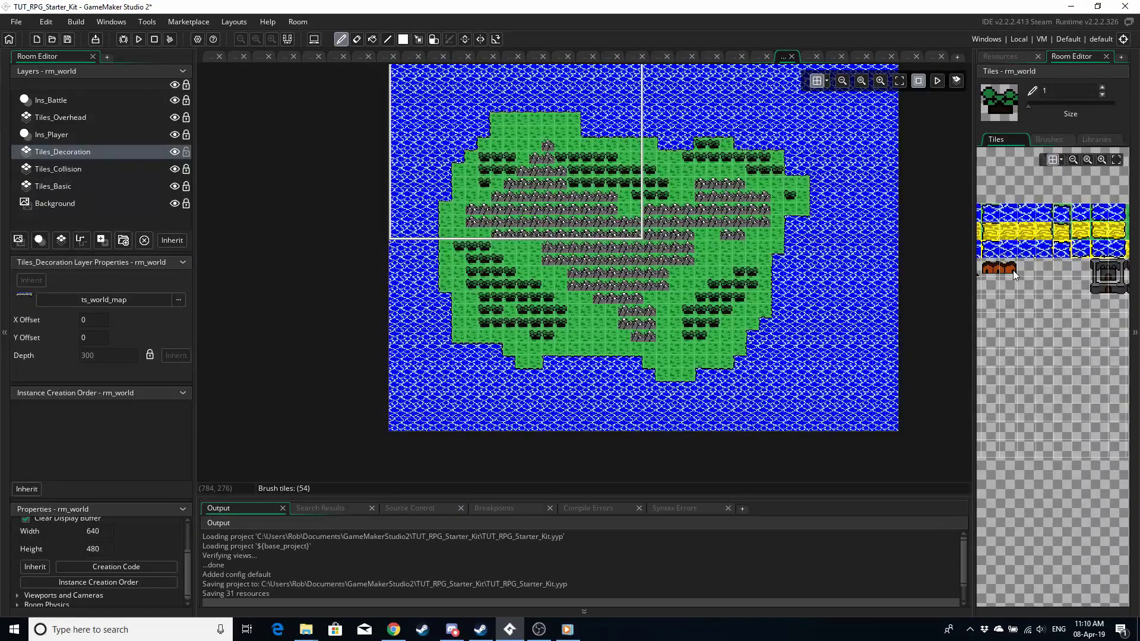
pyautogui.keyDown('ctrl'); pyautogui.scroll(2, 1013, 271); pyautogui.keyUp('ctrl')
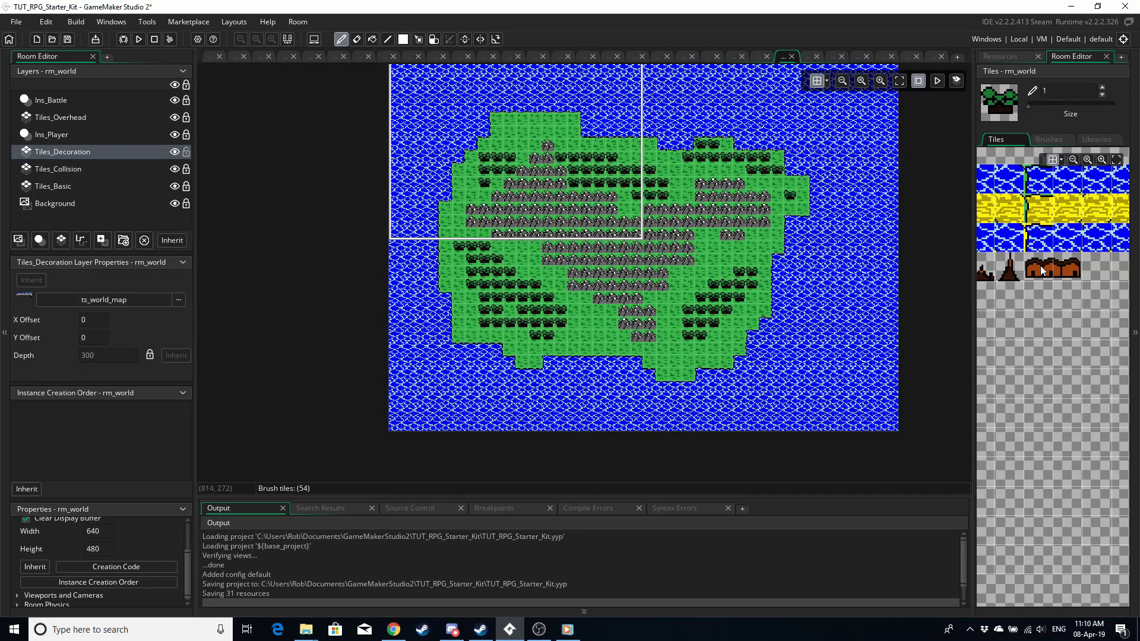
pyautogui.click(1068, 269)
pyautogui.moveTo(1070, 266); pyautogui.dragTo(1052, 268)
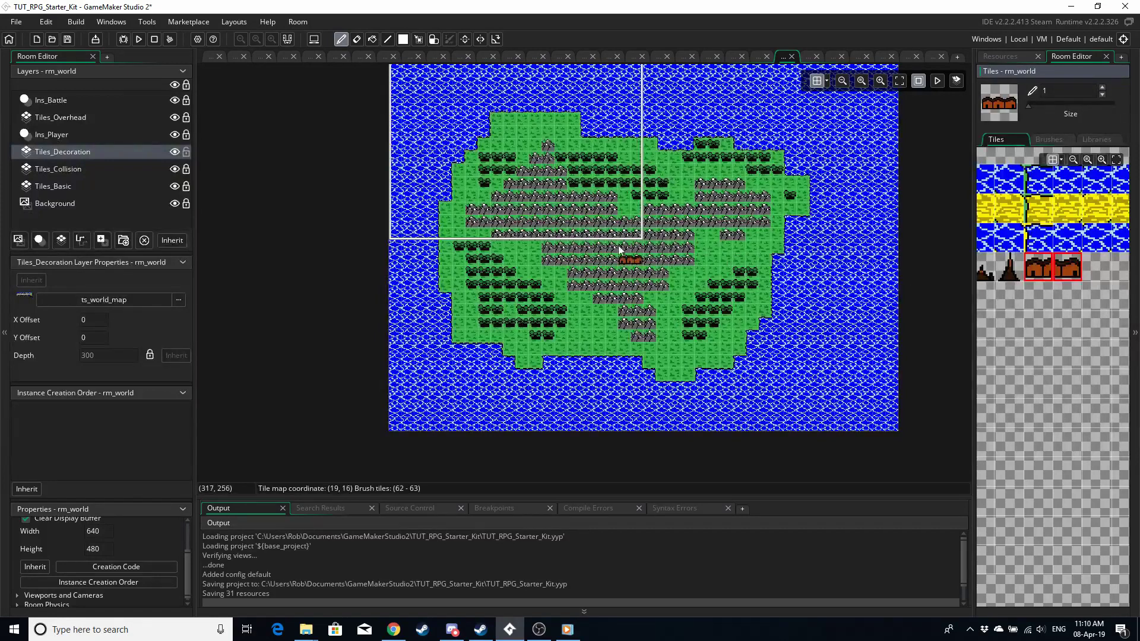
pyautogui.click(529, 248)
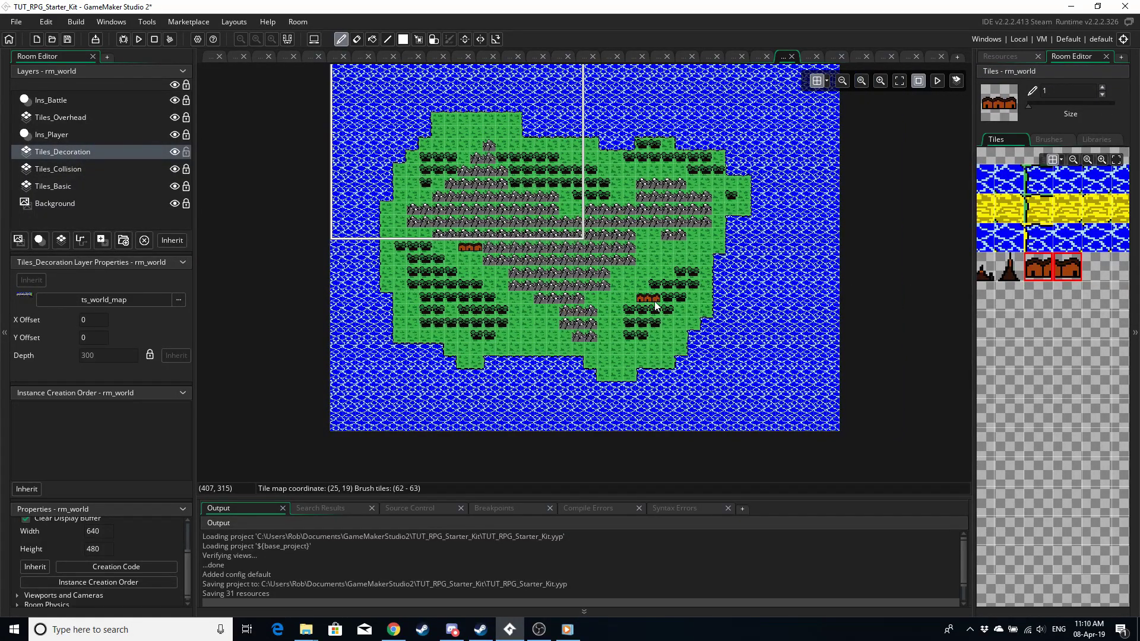
# - Place the two-tile-high dark tower on the grass east of the mountains, above the lower-right forest
pyautogui.keyDown('shift'); pyautogui.hscroll(2, 641, 306); pyautogui.keyUp('shift')
pyautogui.keyDown('ctrl'); pyautogui.scroll(-3, 1045, 239); pyautogui.keyUp('ctrl')
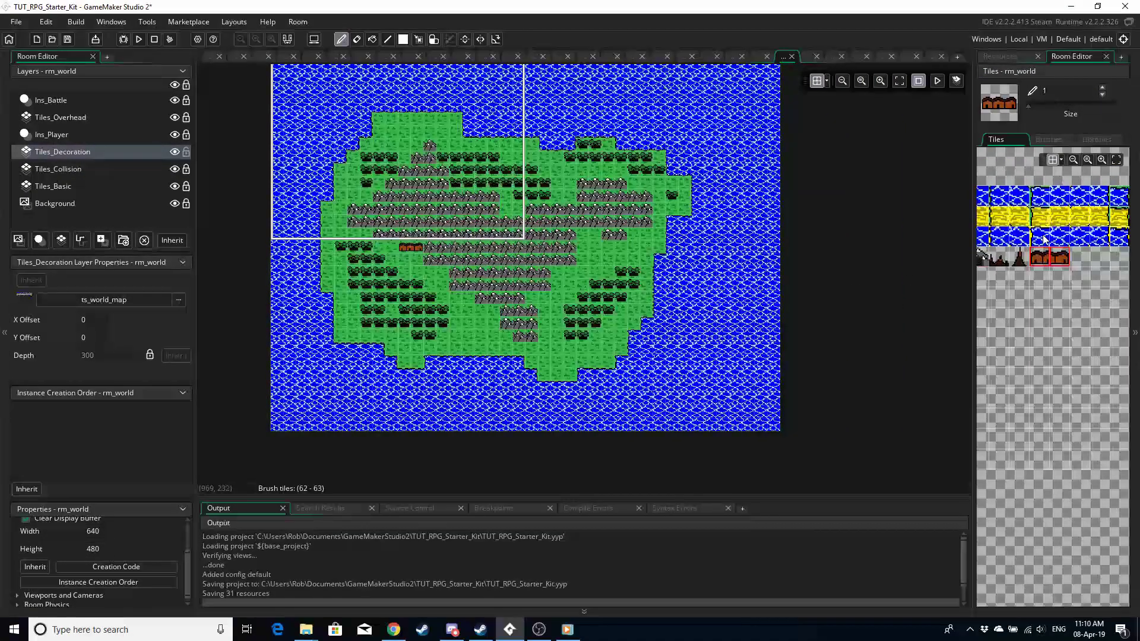
pyautogui.moveTo(1047, 195); pyautogui.dragTo(1049, 217)
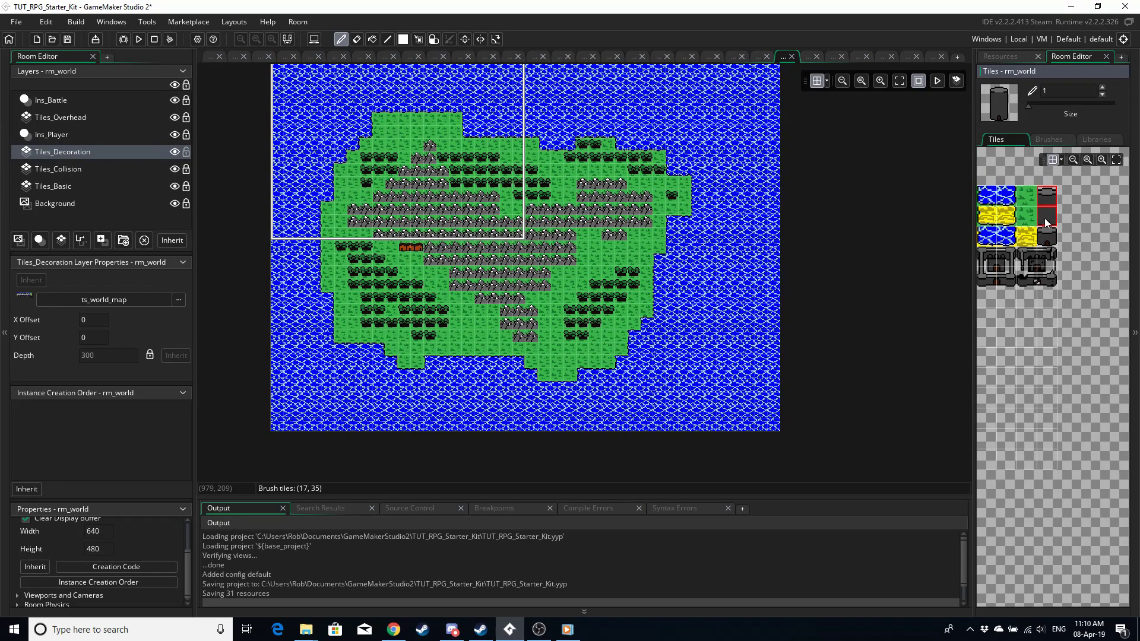
pyautogui.click(595, 262)
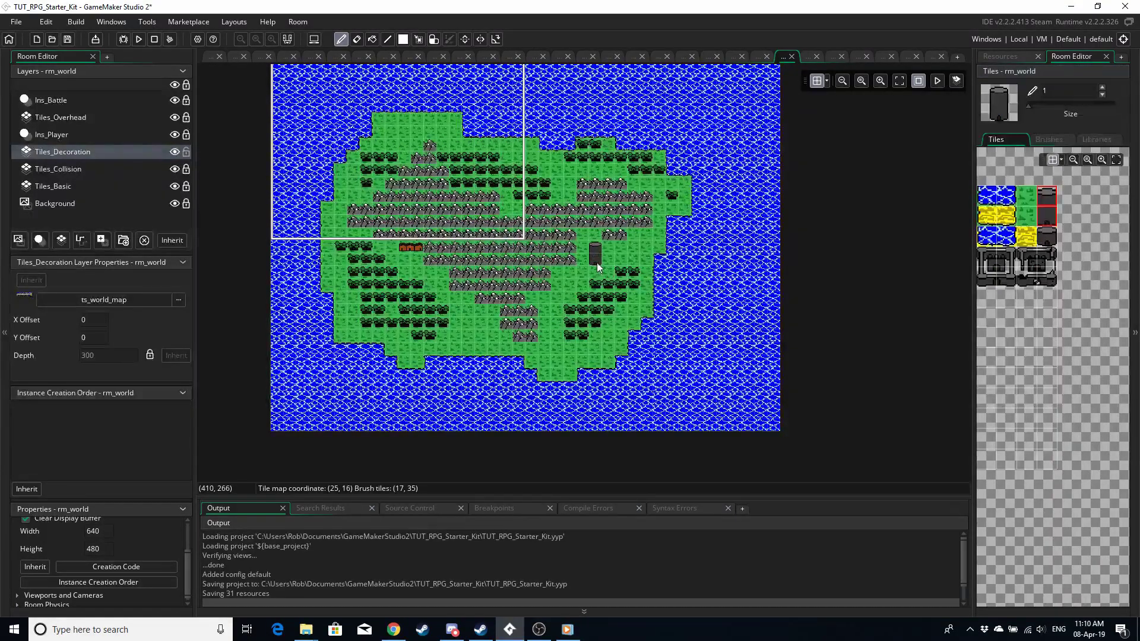
pyautogui.keyDown('shift'); pyautogui.hscroll(-1, 561, 319); pyautogui.keyUp('shift')
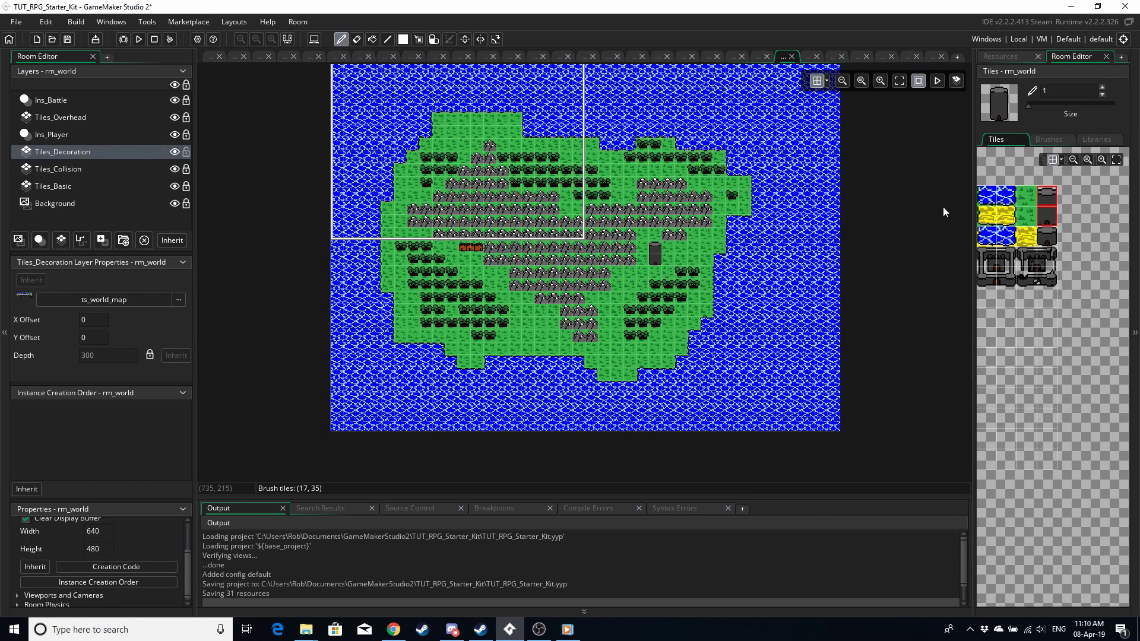
# - Open rm_village and toggle the visibility of Tiles_Overhead to examine which tiles it holds
pyautogui.click(996, 56)
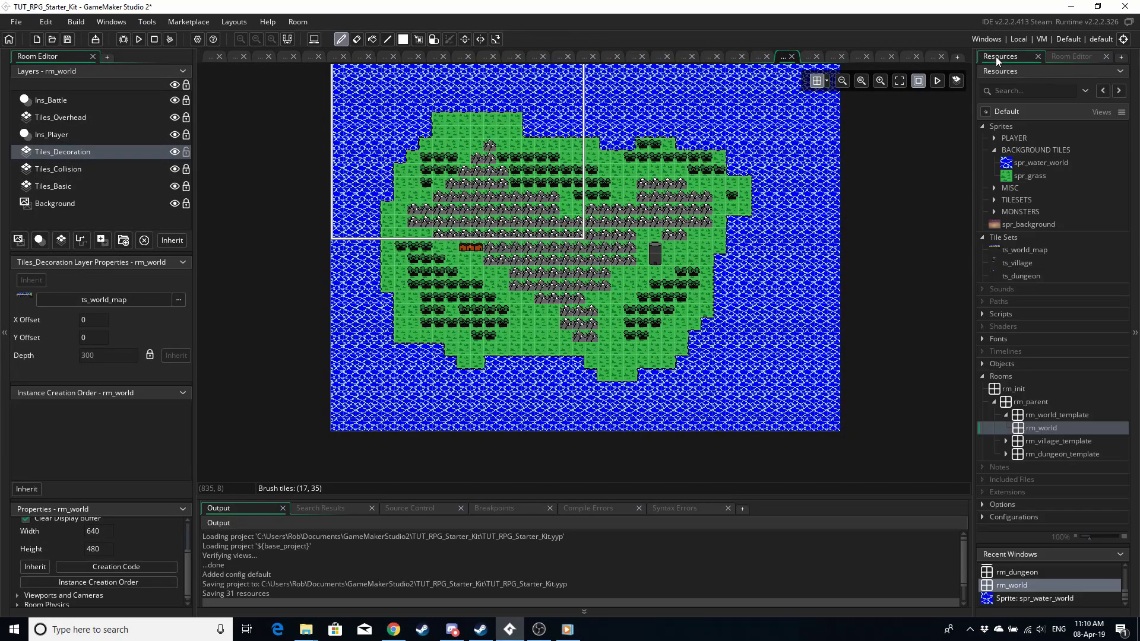
pyautogui.click(1006, 441)
pyautogui.doubleClick(1044, 446)
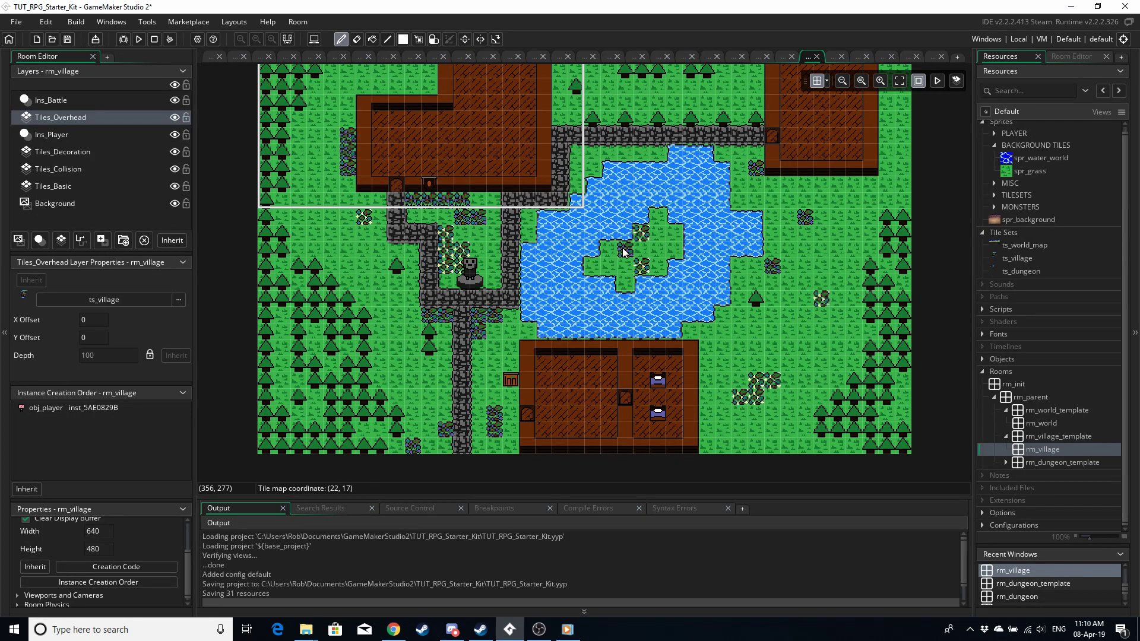
pyautogui.click(175, 118)
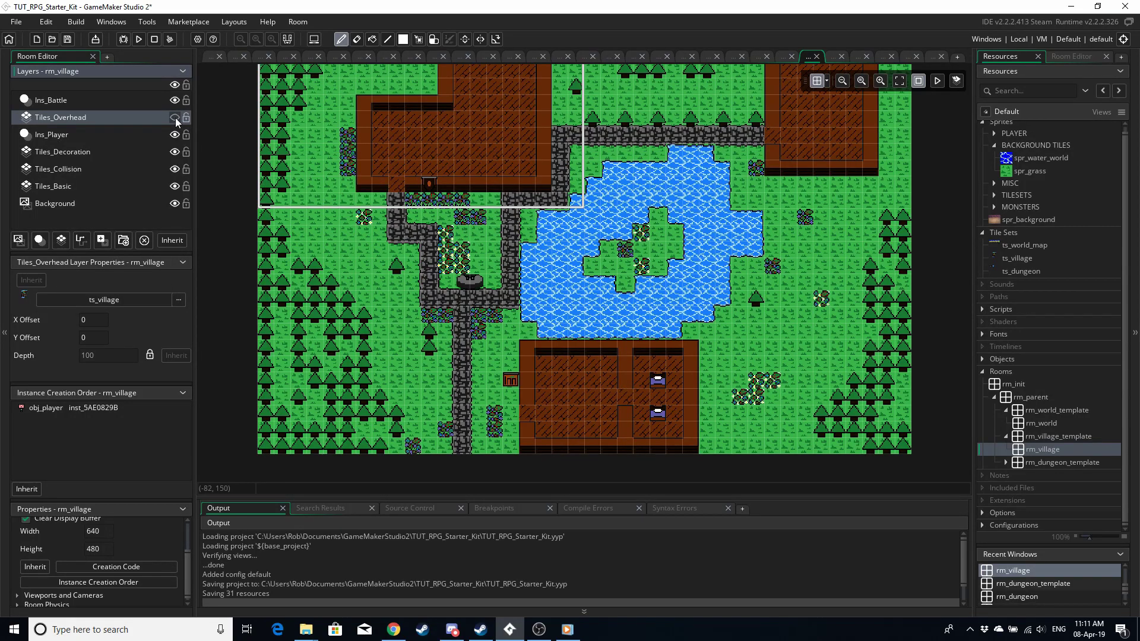
pyautogui.click(176, 118)
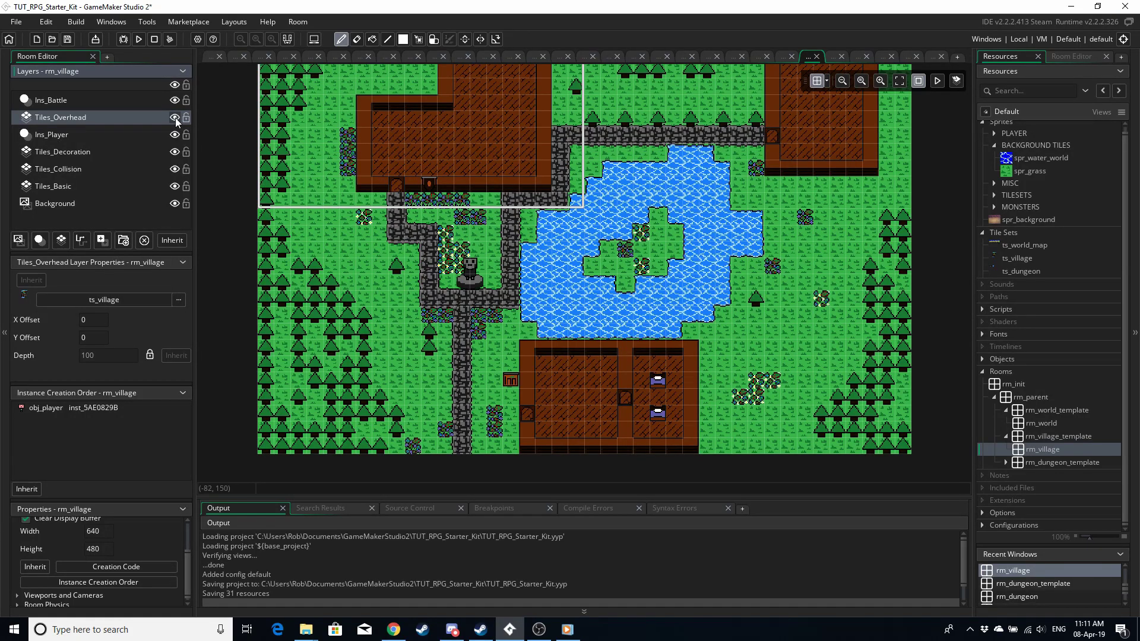
pyautogui.click(176, 117)
pyautogui.click(176, 117)
# - Toggle the visibility of Tiles_Collision in rm_village and examine the walls, water and trees across the room
pyautogui.click(174, 169)
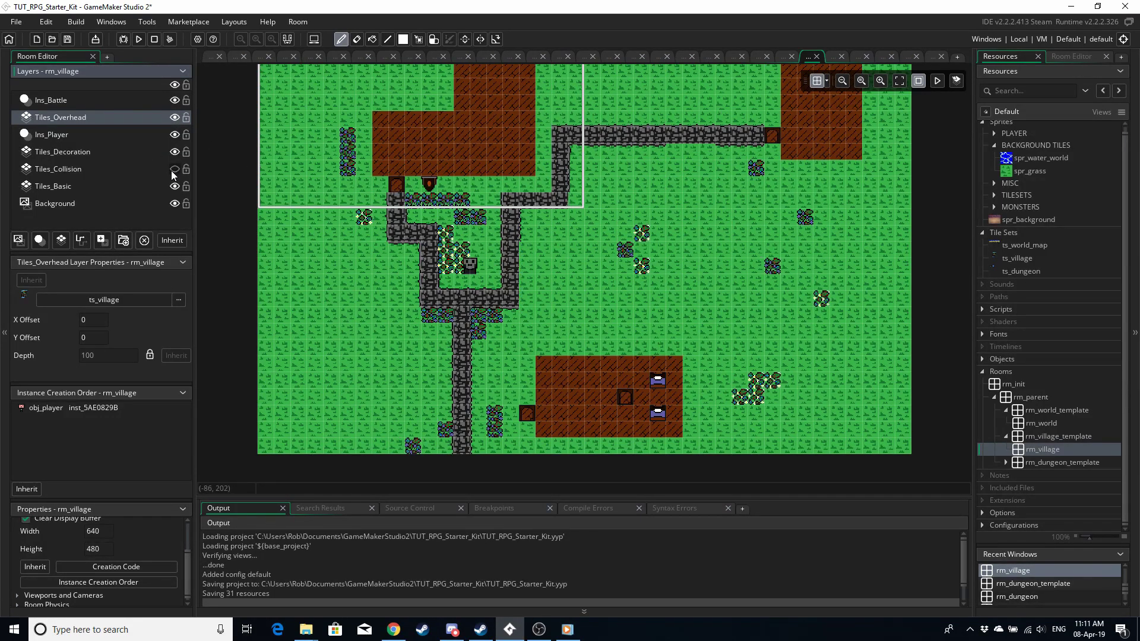
pyautogui.click(174, 170)
pyautogui.click(174, 169)
pyautogui.click(175, 169)
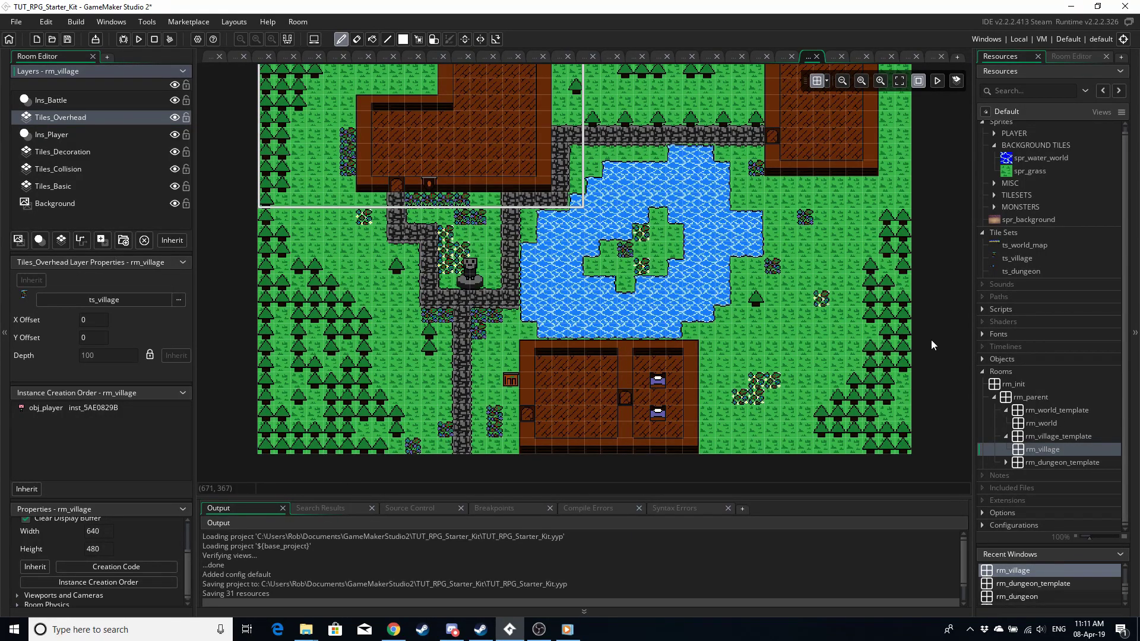
pyautogui.scroll(3, 795, 325)
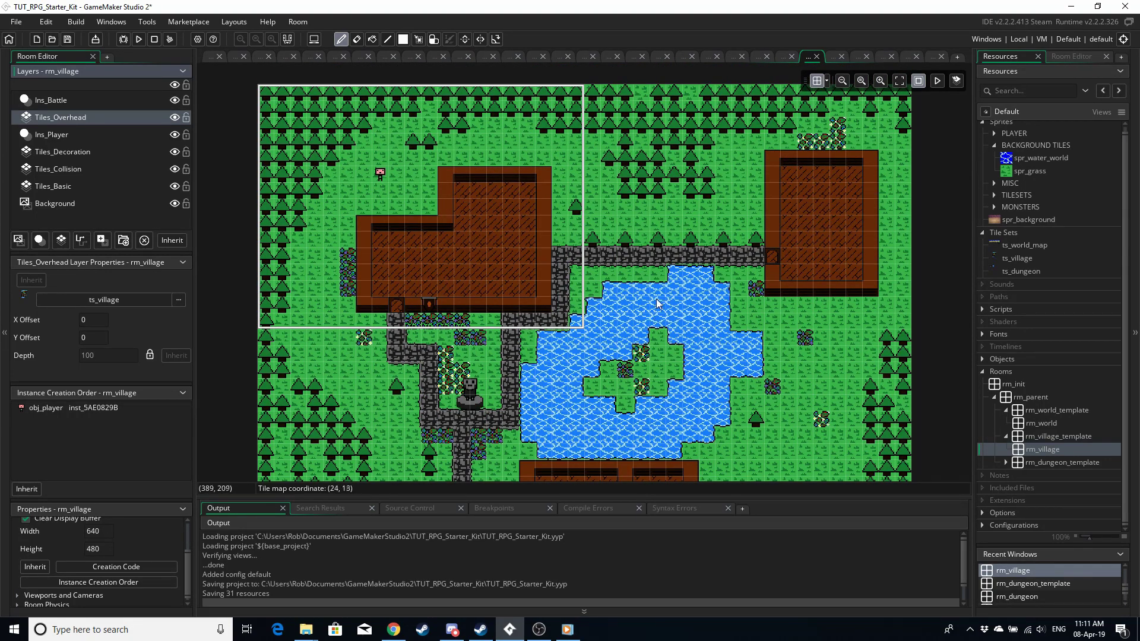
pyautogui.scroll(-3, 657, 303)
# - Open rm_dungeon under rm_dungeon_template and examine its corridors, water pools and stairs from end to end
pyautogui.doubleClick(1044, 463)
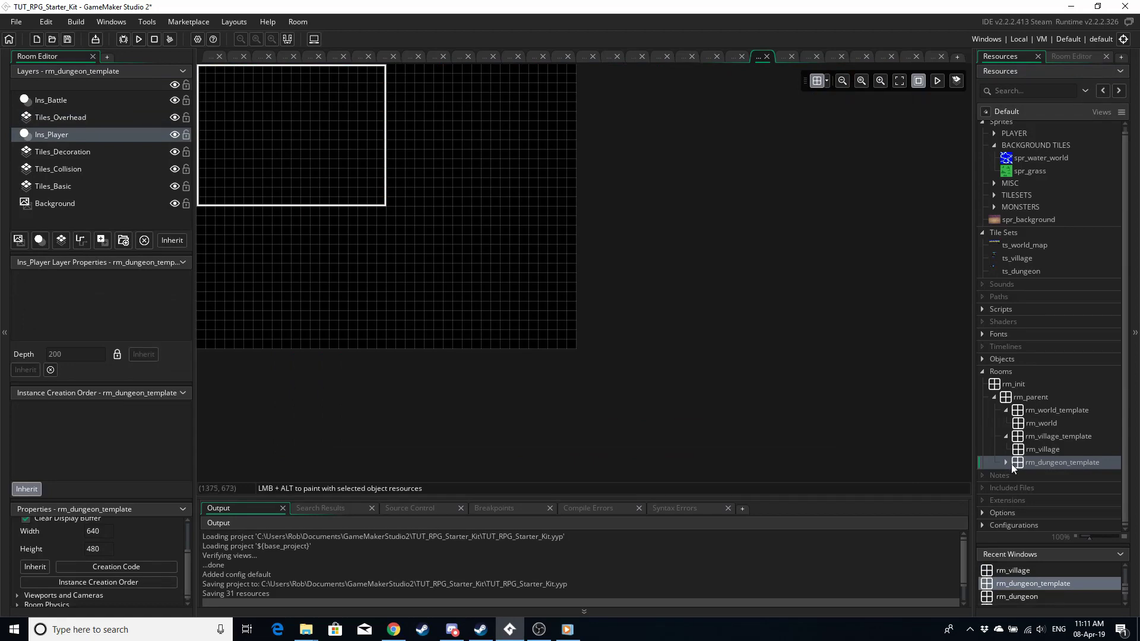
pyautogui.click(1006, 462)
pyautogui.doubleClick(1038, 474)
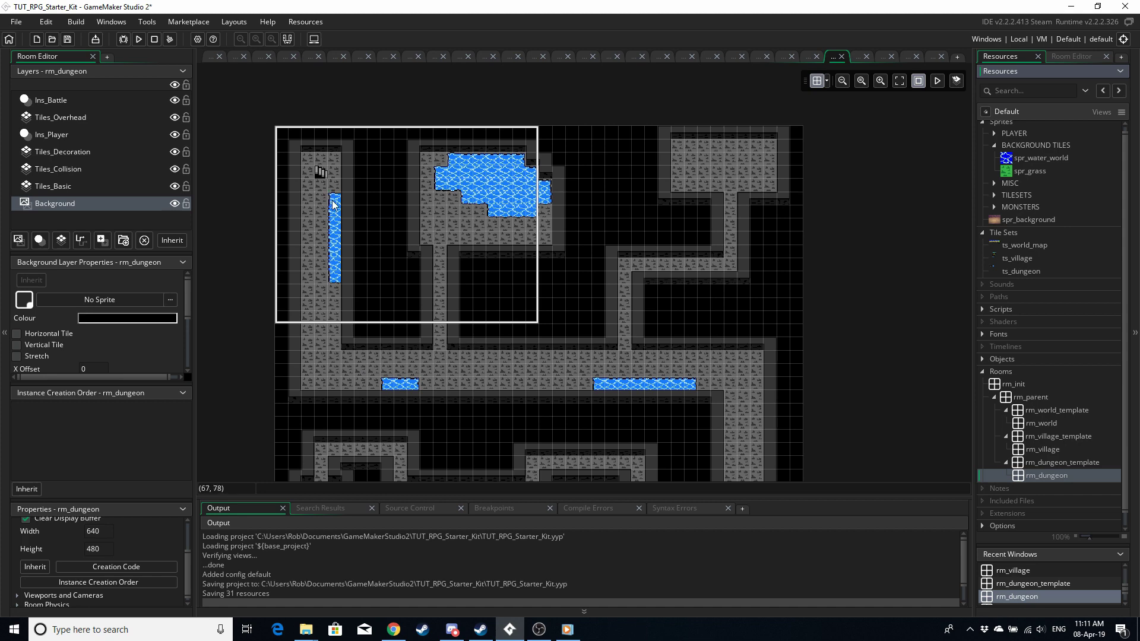
pyautogui.scroll(-5, 332, 196)
pyautogui.scroll(5, 394, 293)
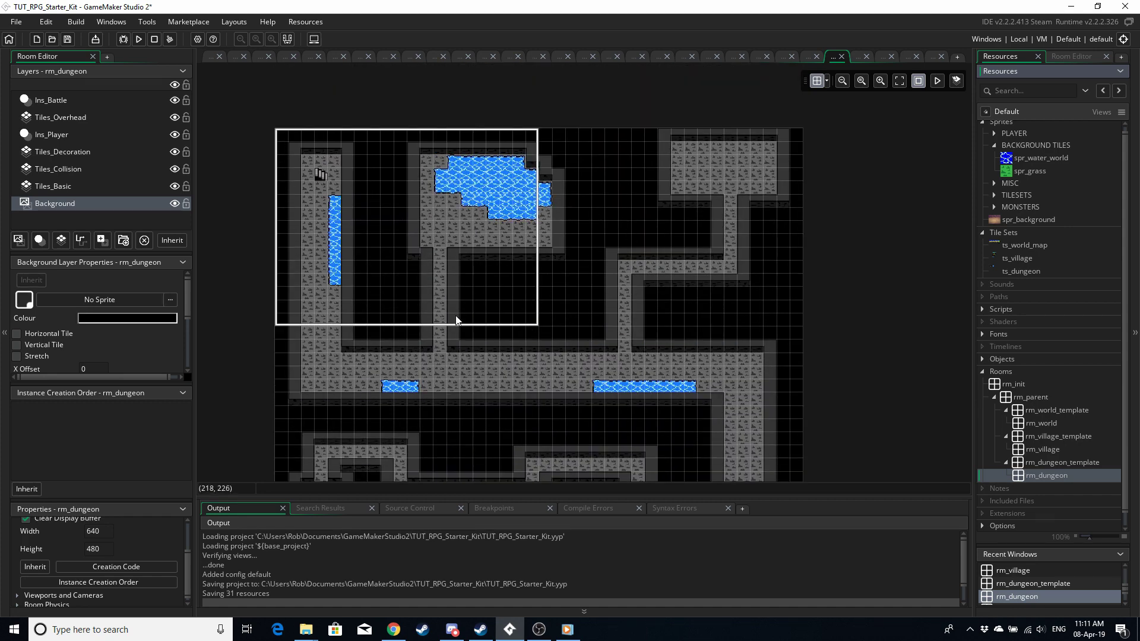
pyautogui.scroll(-6, 455, 321)
pyautogui.scroll(4, 455, 319)
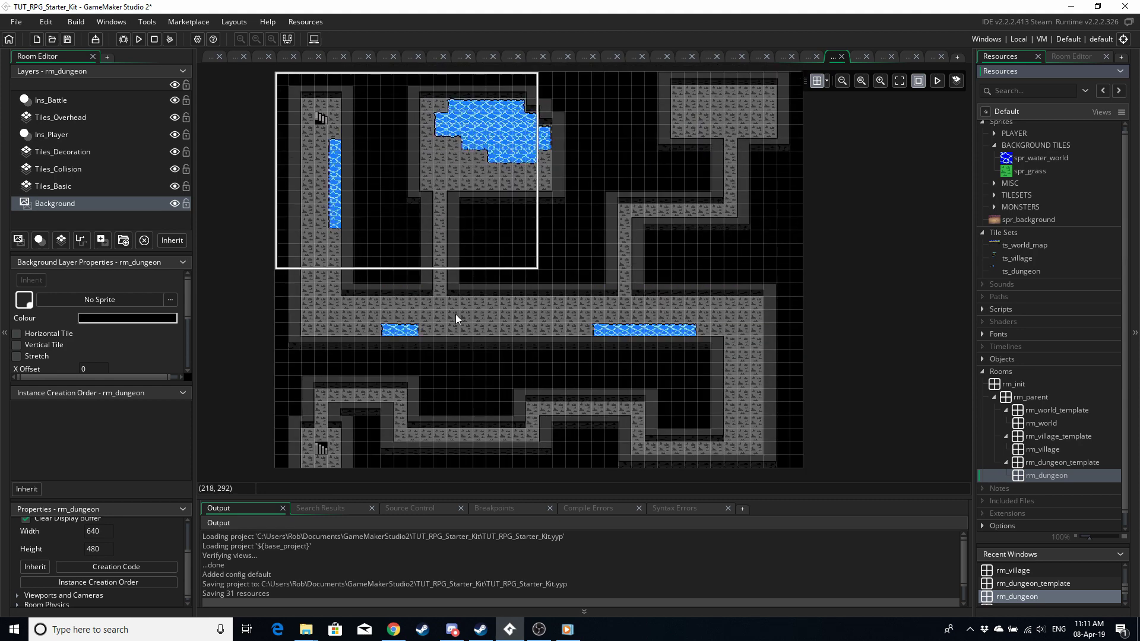
pyautogui.scroll(2, 451, 314)
pyautogui.scroll(-2, 326, 194)
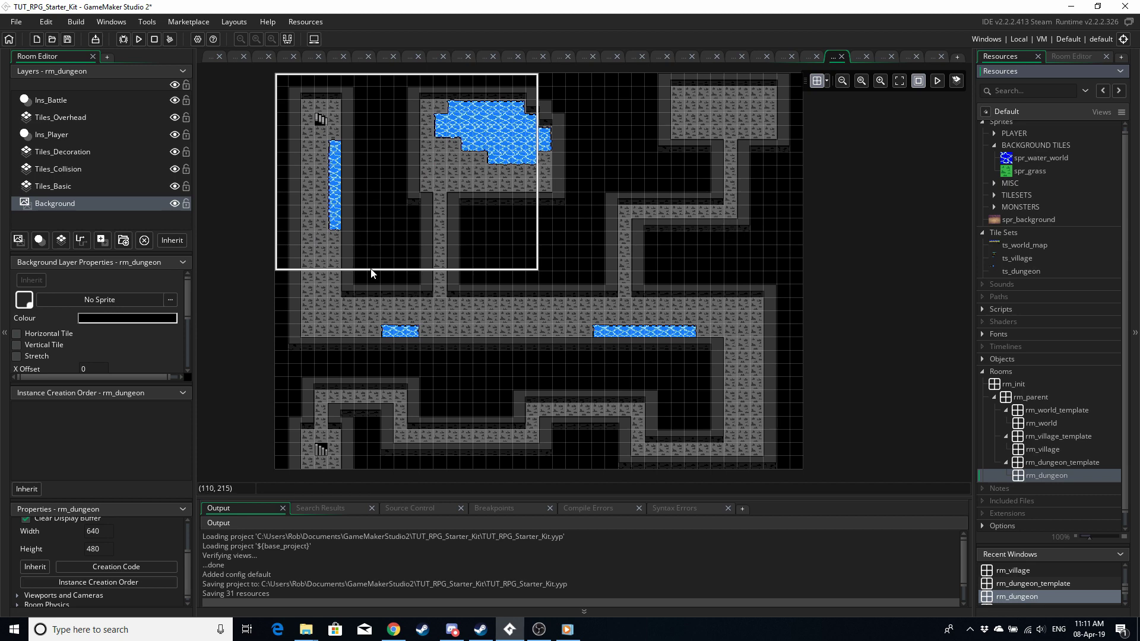
pyautogui.scroll(-4, 372, 273)
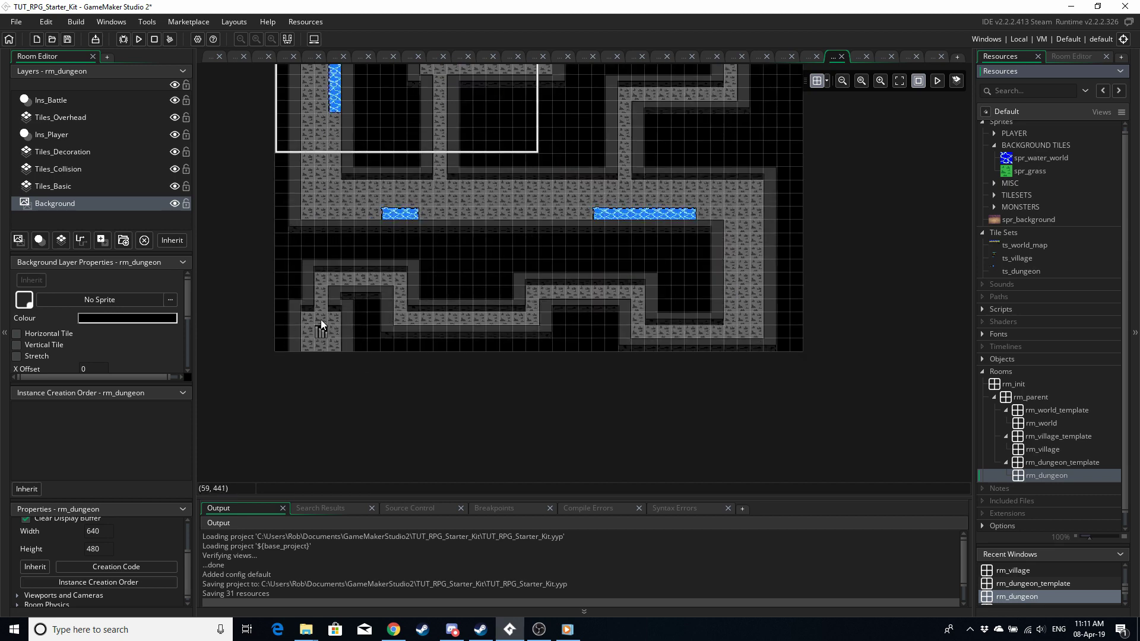